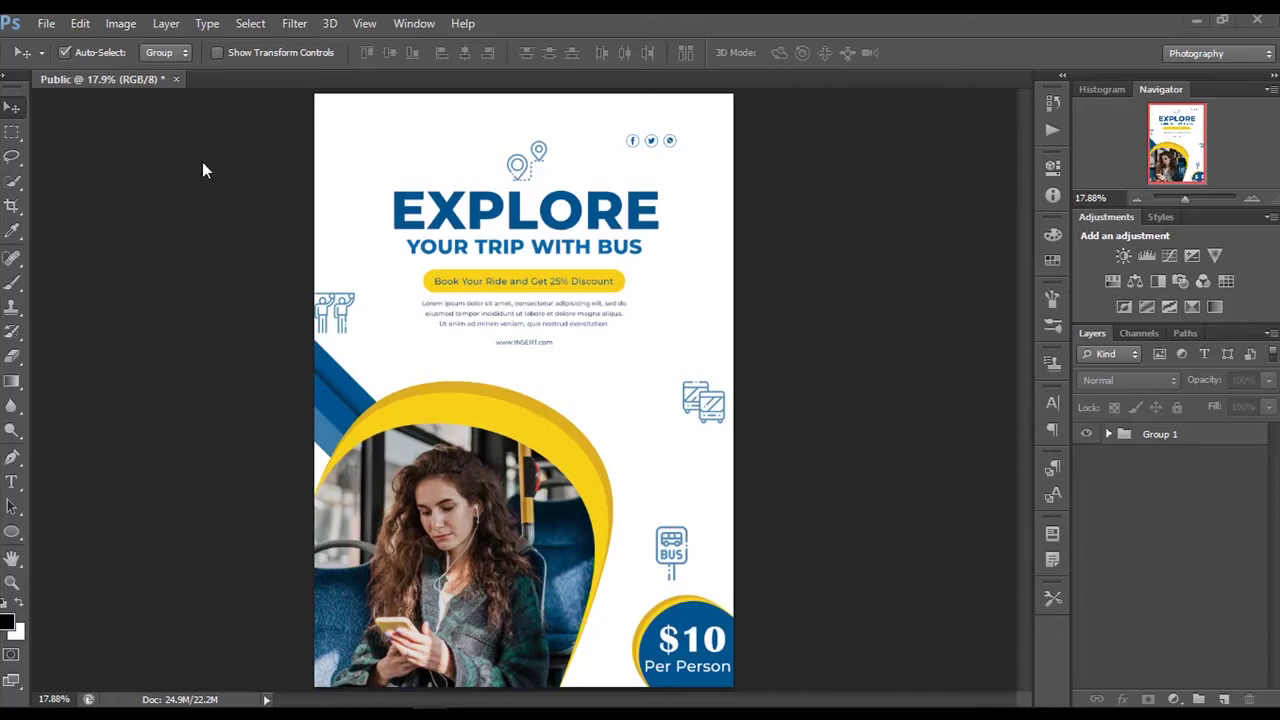
Bring up the New document dialog from the File menu.
left_click(46, 23)
left_click(60, 45)
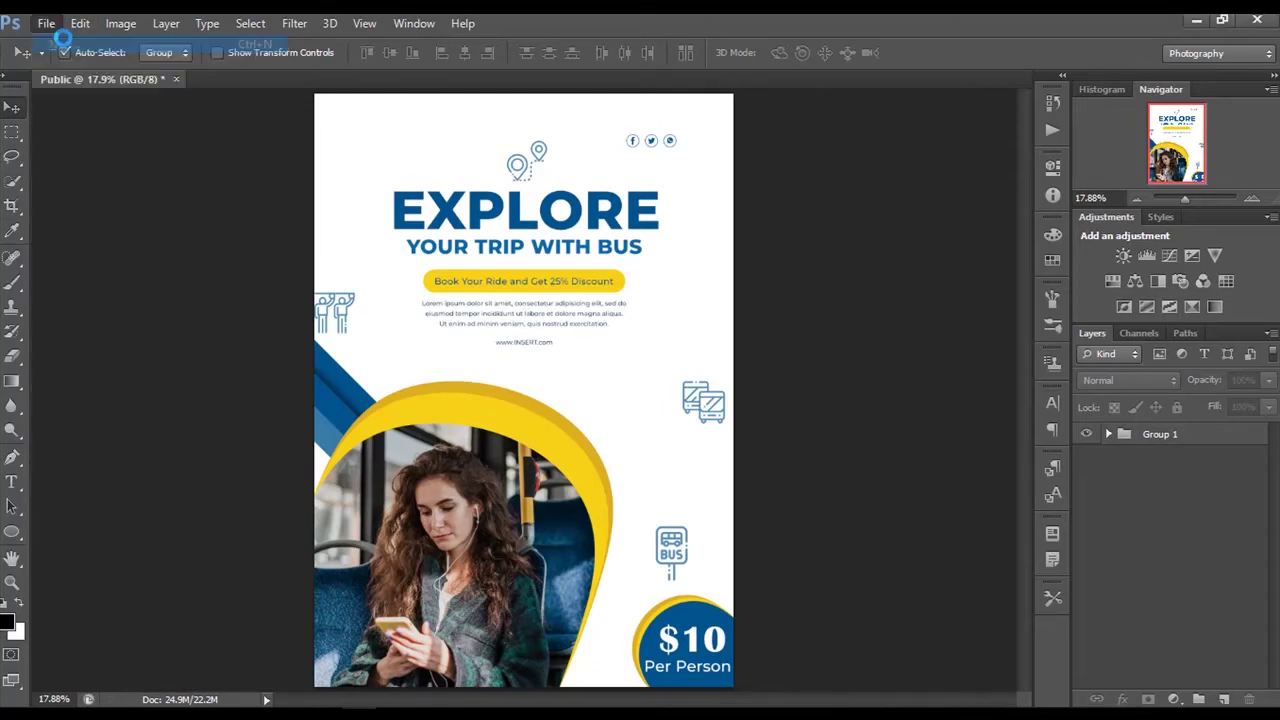
Name the new document Public and create it at 2480 × 3508 px, 300 ppi.
left_click(640, 296)
left_click(640, 324)
left_click_drag(657, 214, 592, 214)
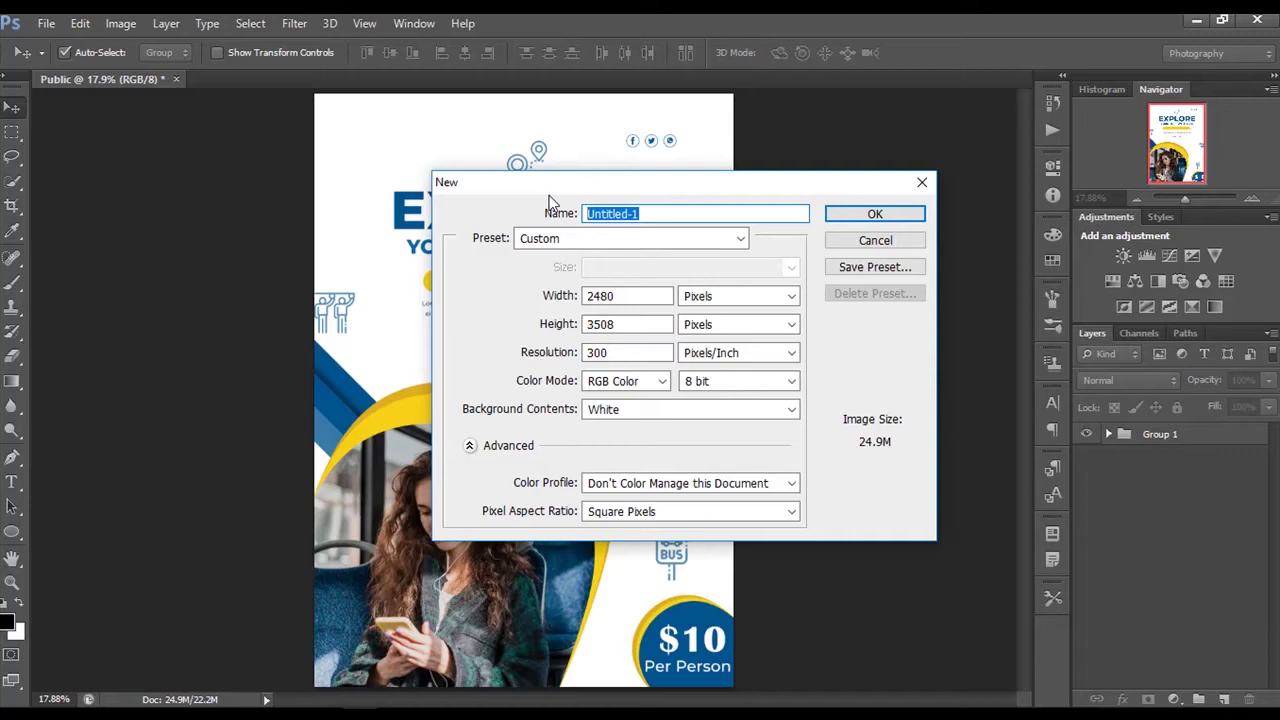
type("Public")
left_click(624, 352)
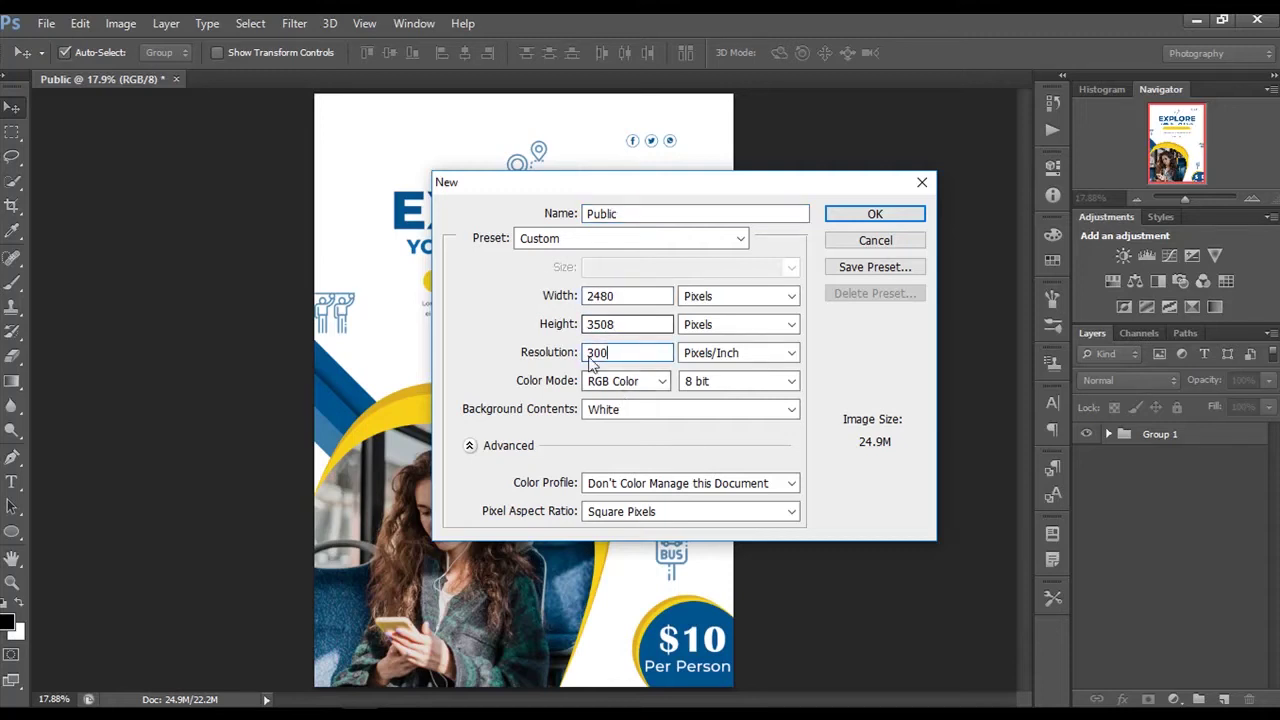
left_click(907, 218)
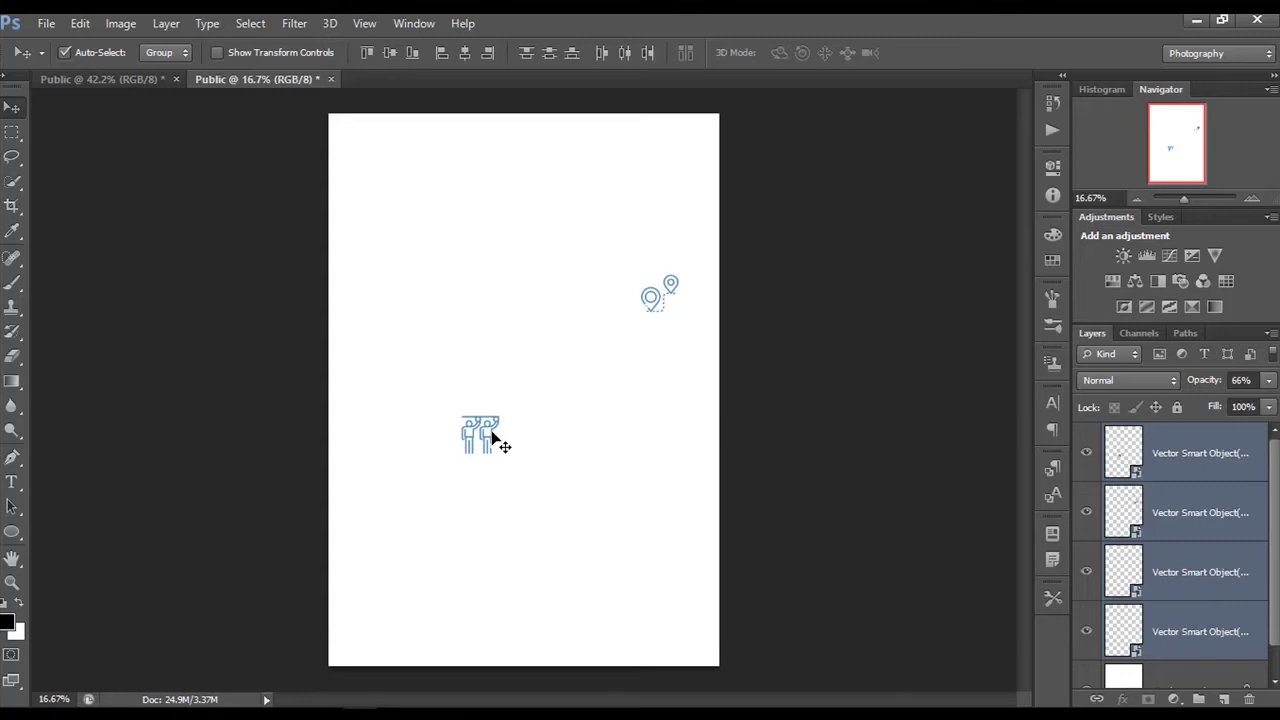
Move the placed pin, passenger, bus and bus-stop icons up-left into position, then deselect them.
key("ctrl+t")
left_click_drag(491, 444, 371, 330)
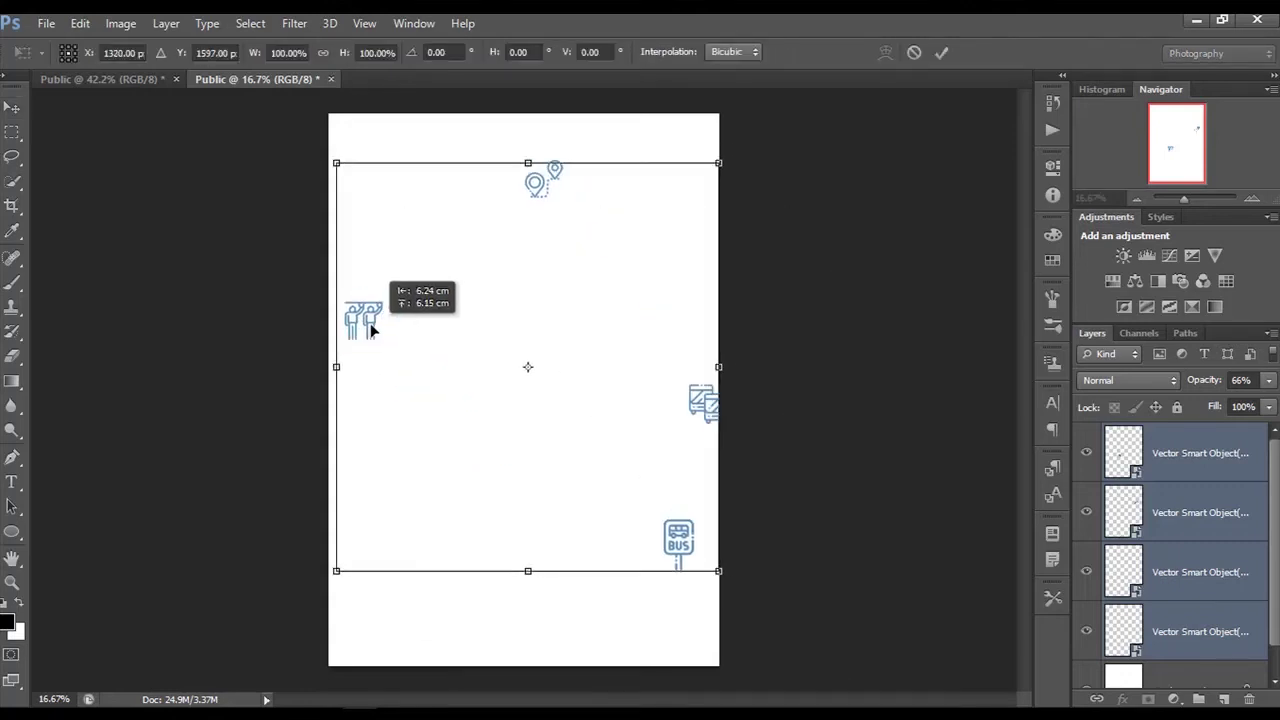
left_click_drag(371, 330, 366, 324)
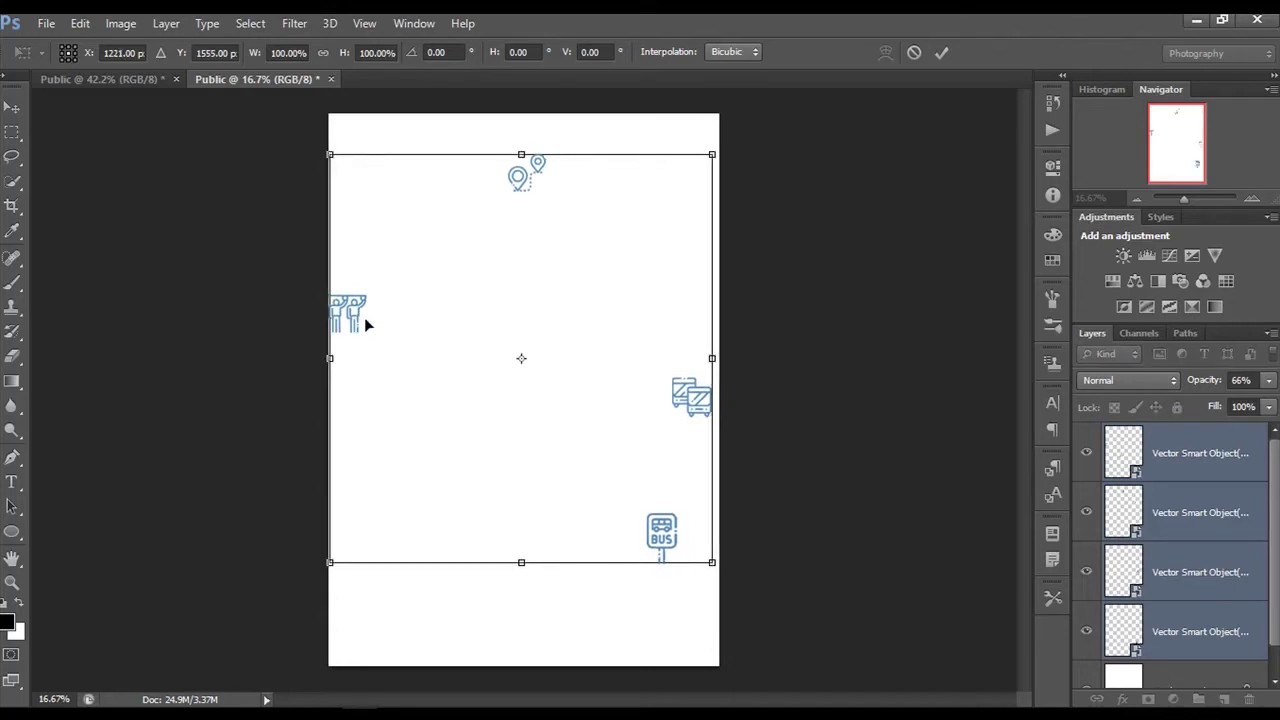
left_click(946, 53)
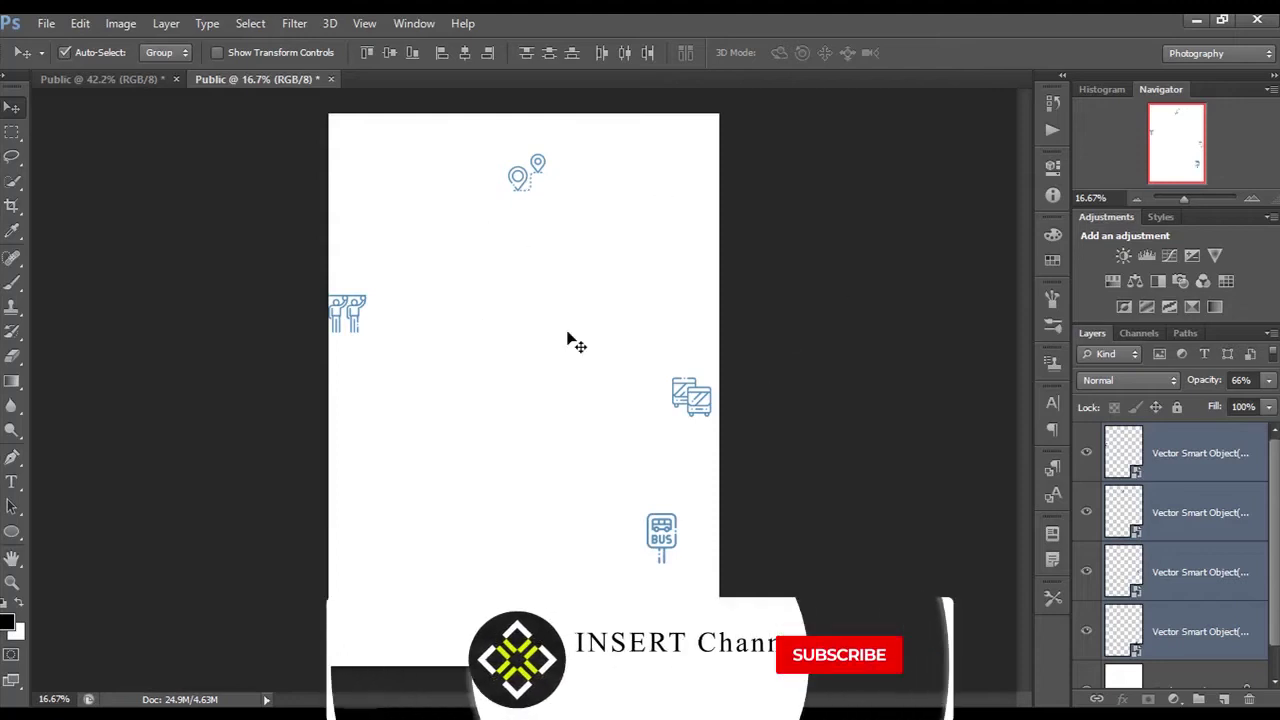
left_click(1015, 540)
scroll(480, 275, "up", 1)
scroll(480, 275, "up", 1)
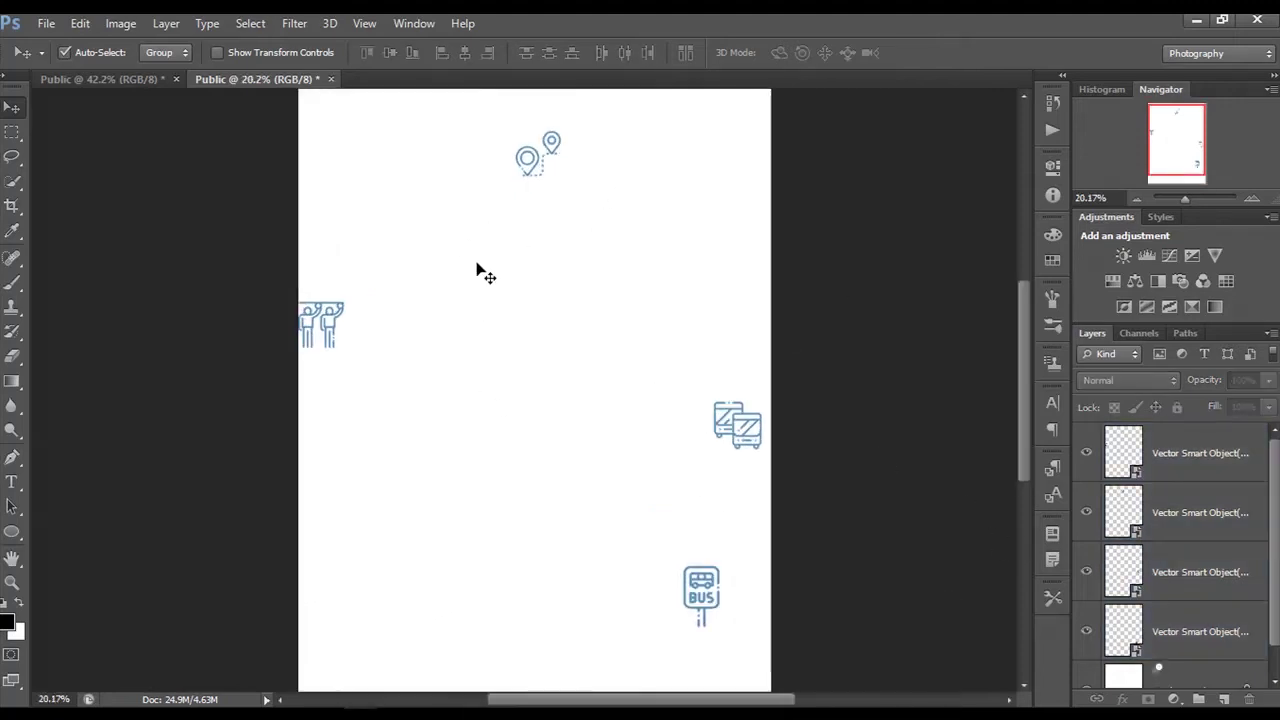
scroll(480, 275, "down", 1)
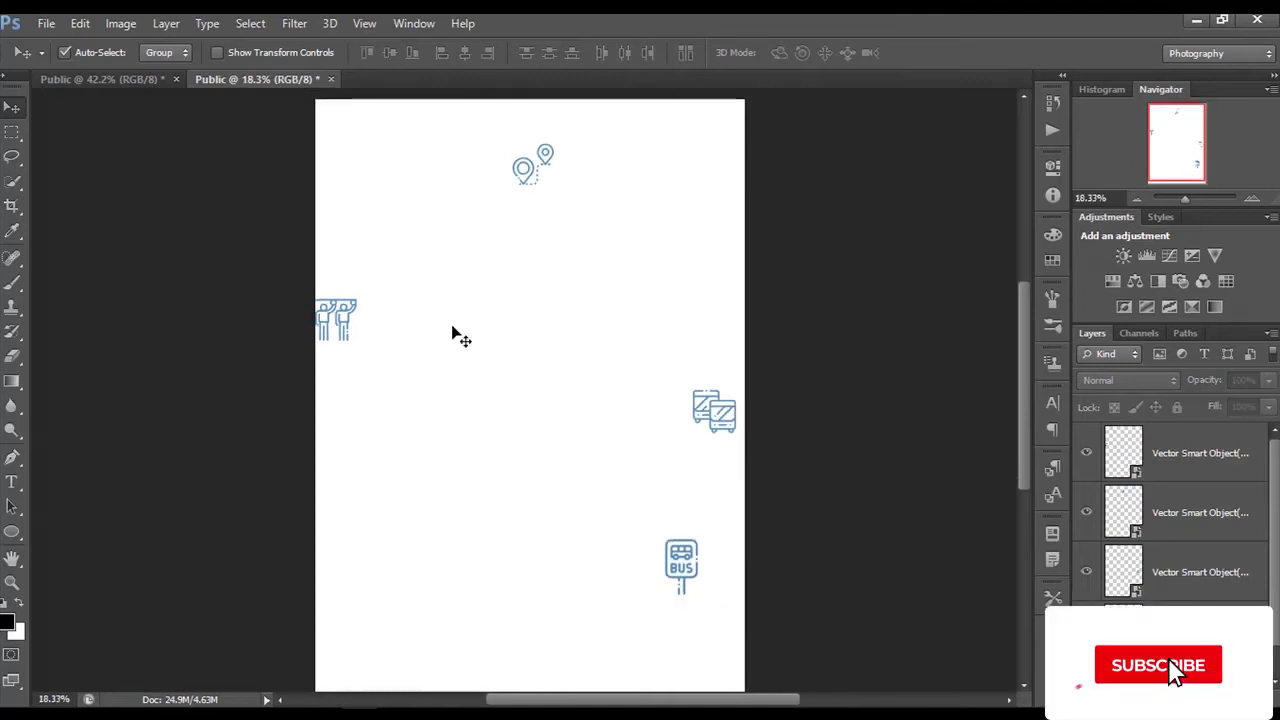
Type the EXPLORE headline below the pins and reduce its font size.
left_click(12, 482)
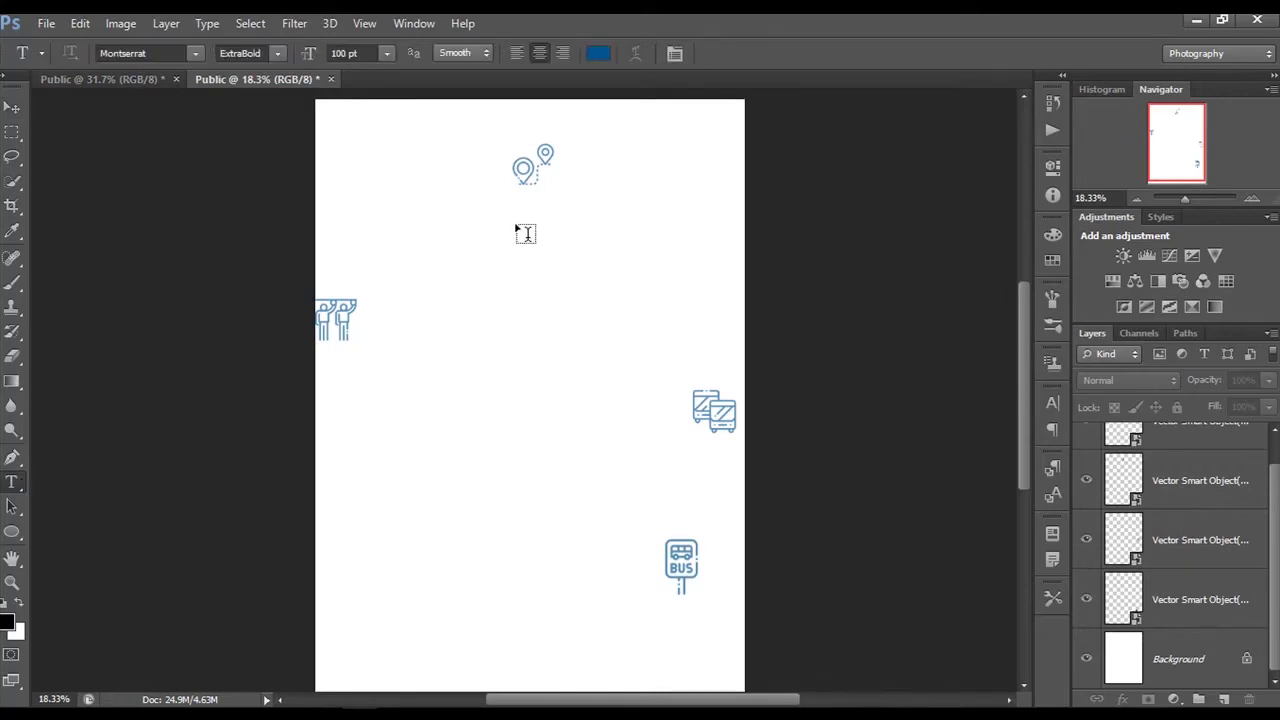
left_click(517, 234)
type("EXPLORE")
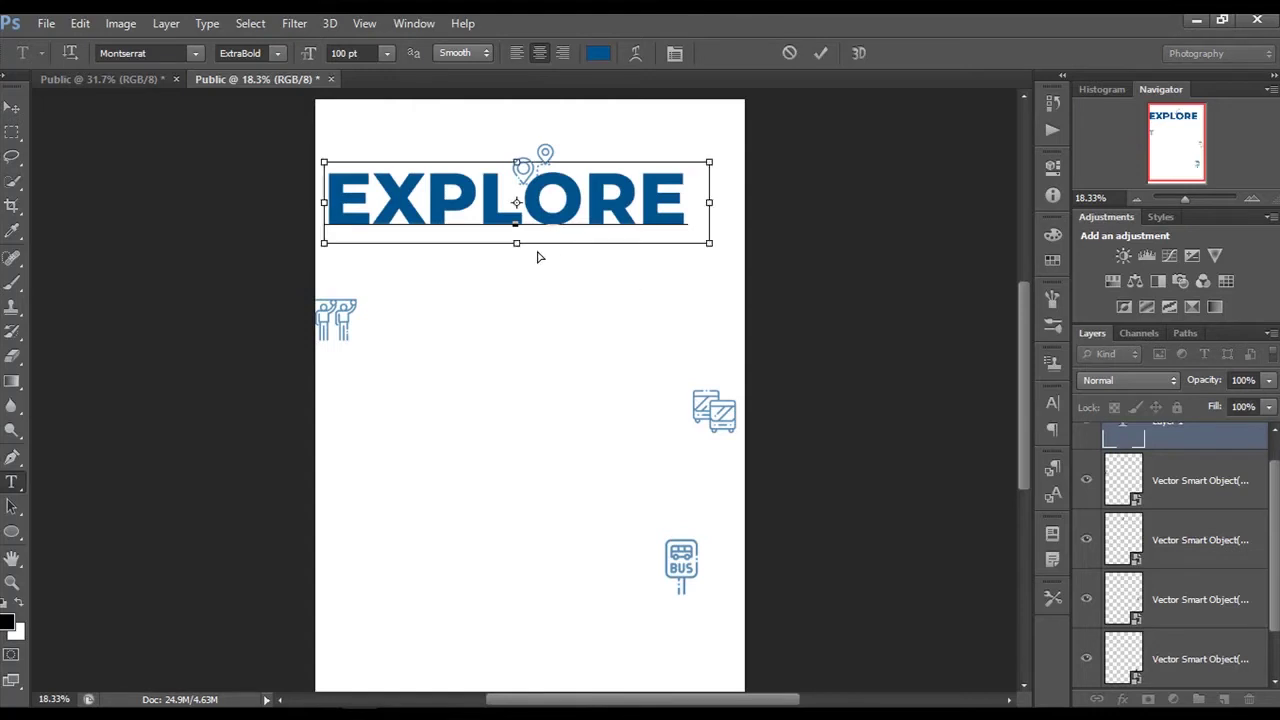
key("ctrl+a")
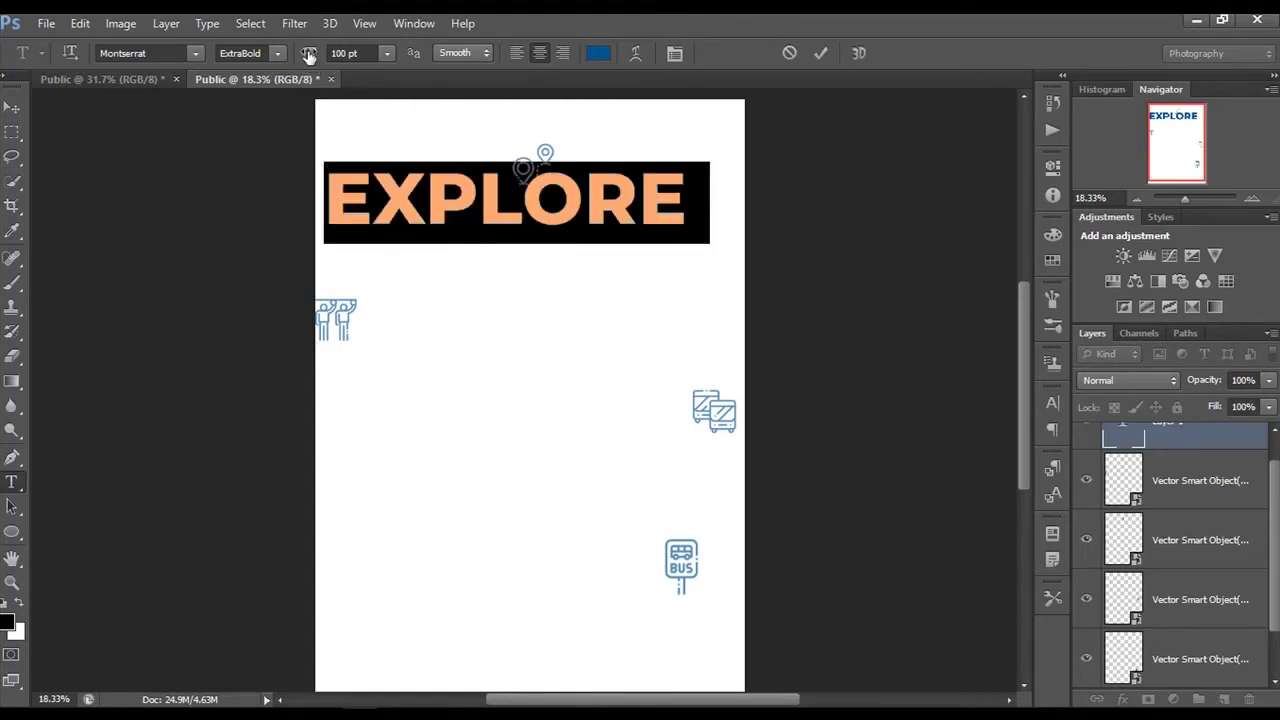
left_click_drag(309, 55, 283, 50)
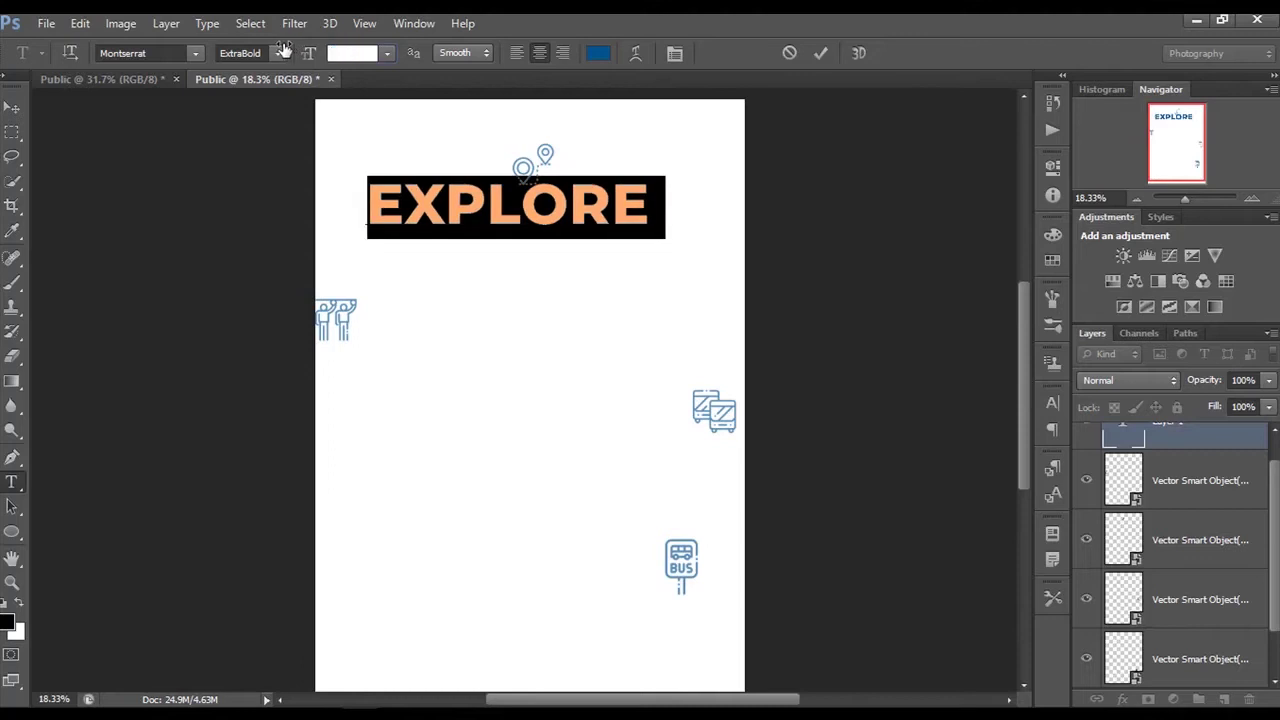
left_click(12, 107)
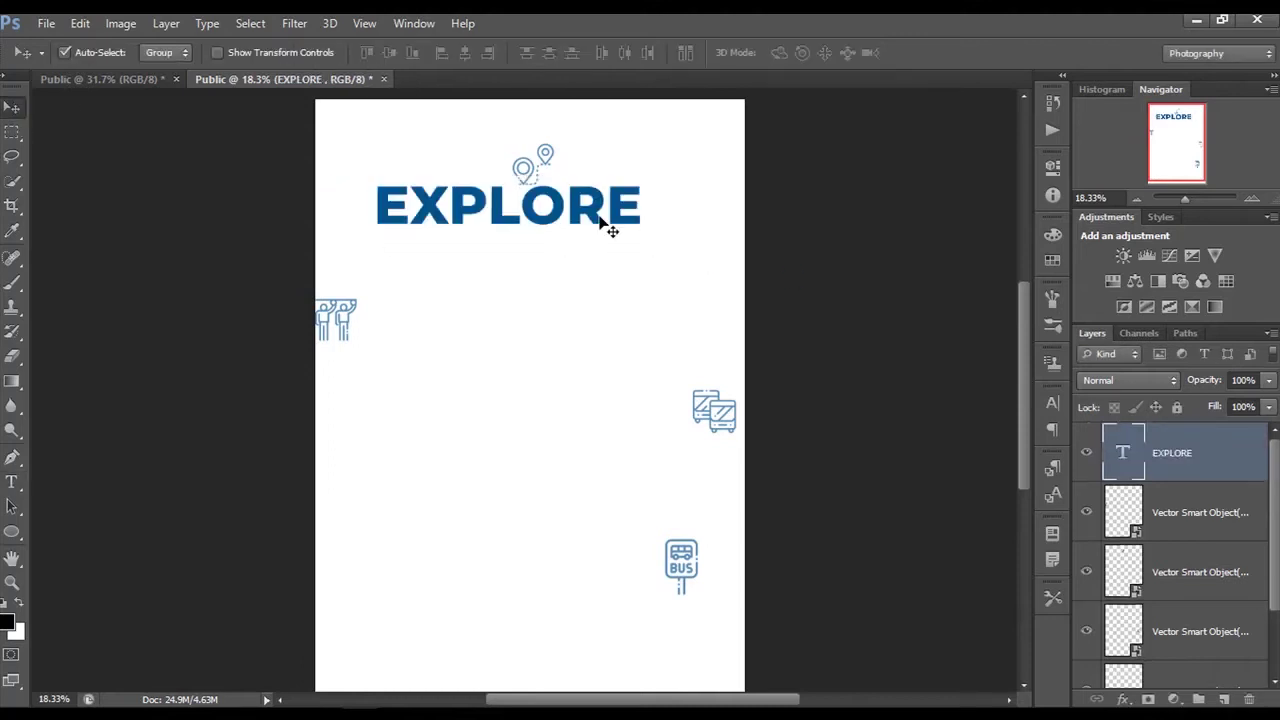
Centre EXPLORE horizontally on the page and nudge it slightly down.
key("ctrl+a")
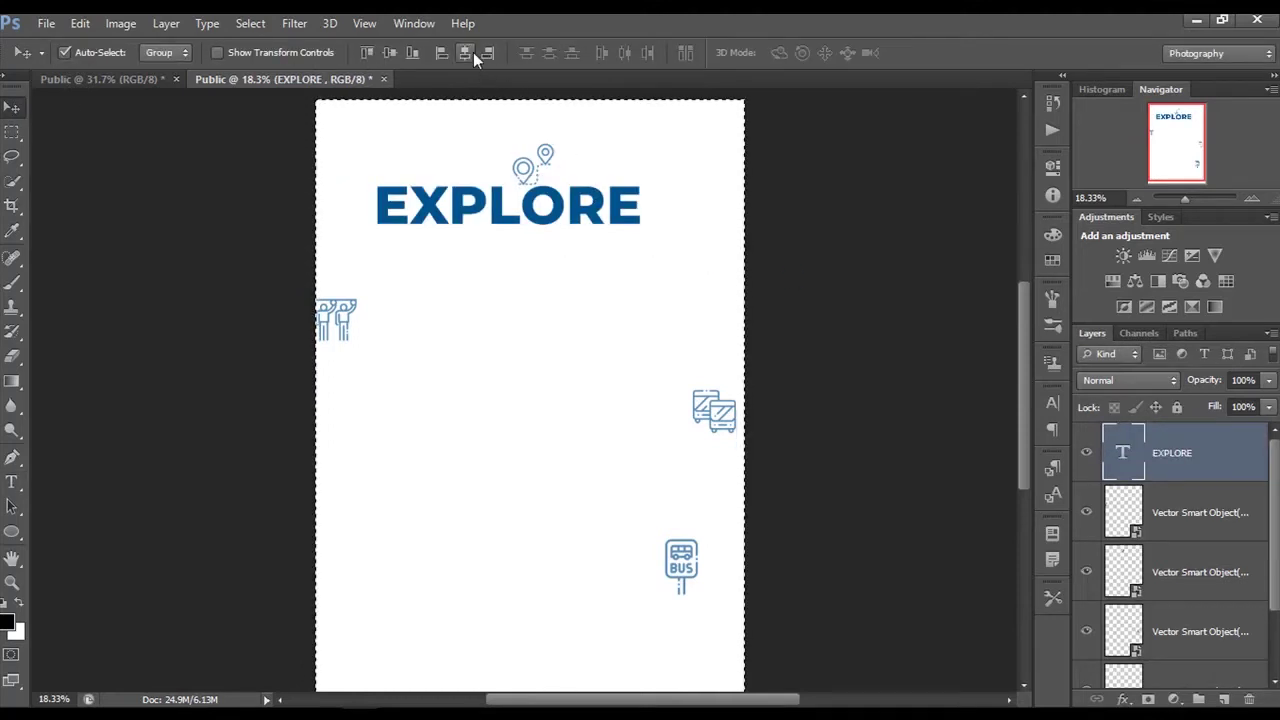
left_click(473, 52)
key("ctrl+d")
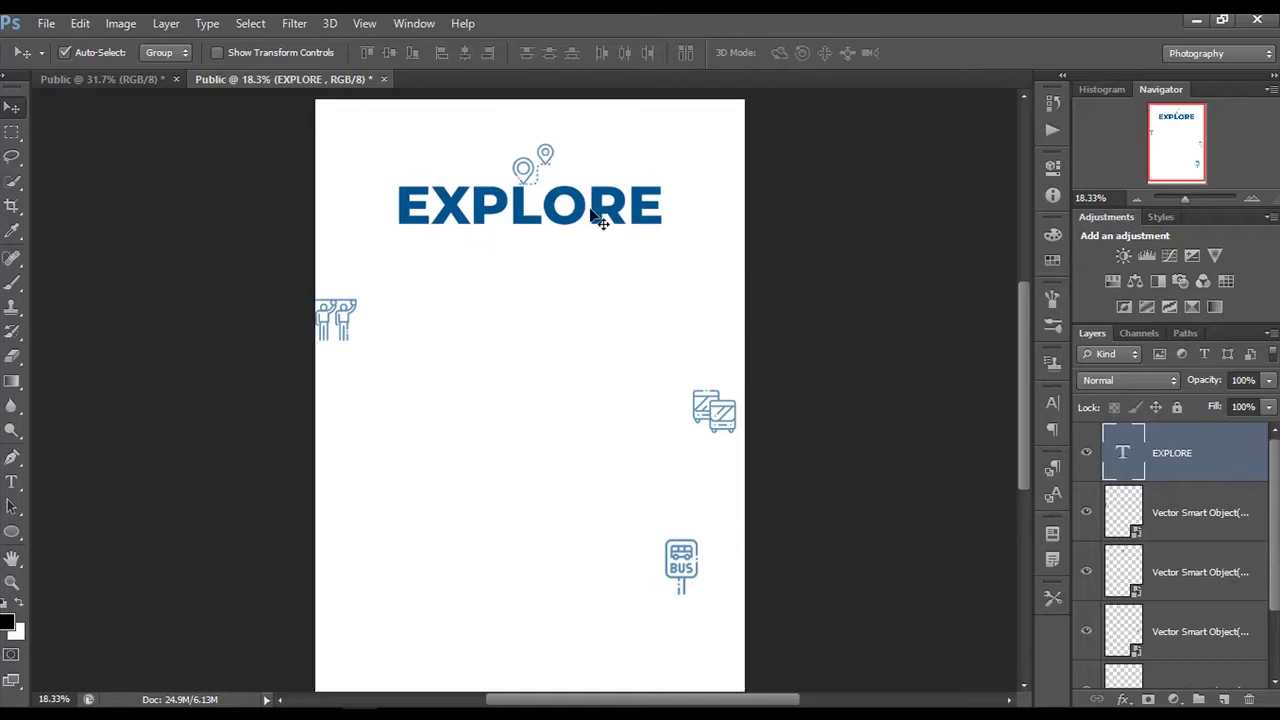
left_click_drag(584, 203, 583, 211)
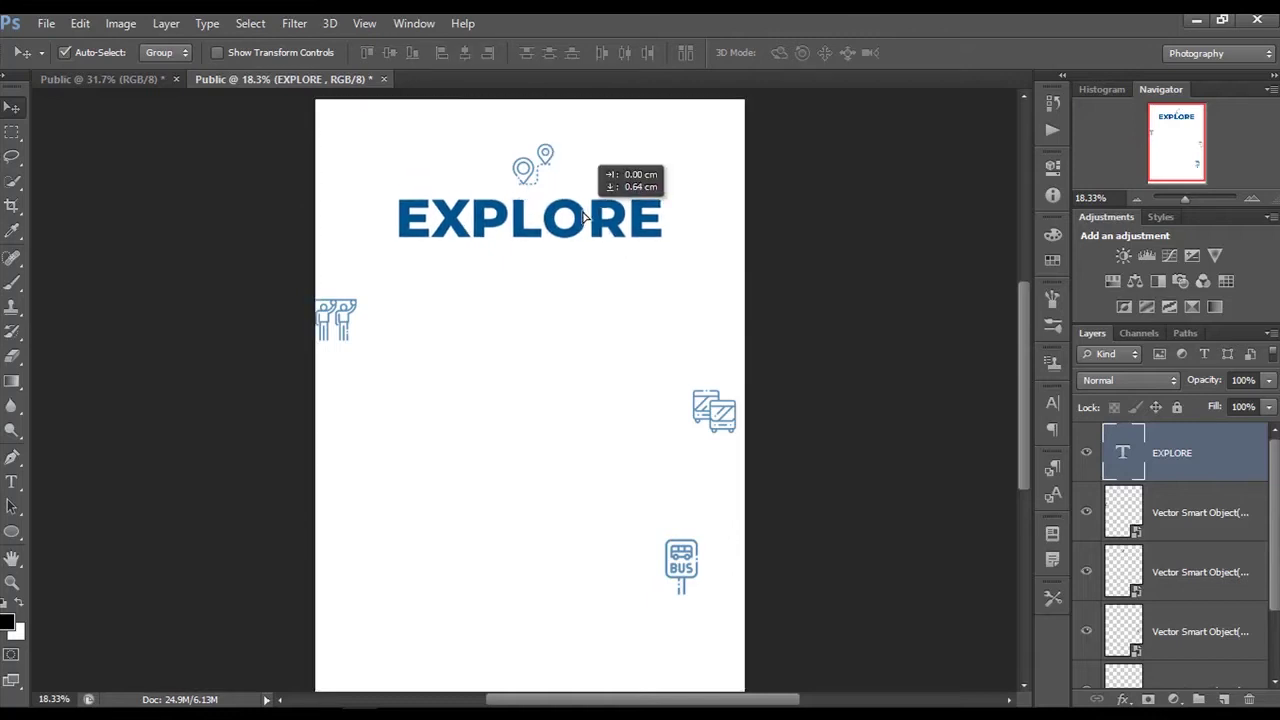
key("ctrl+a")
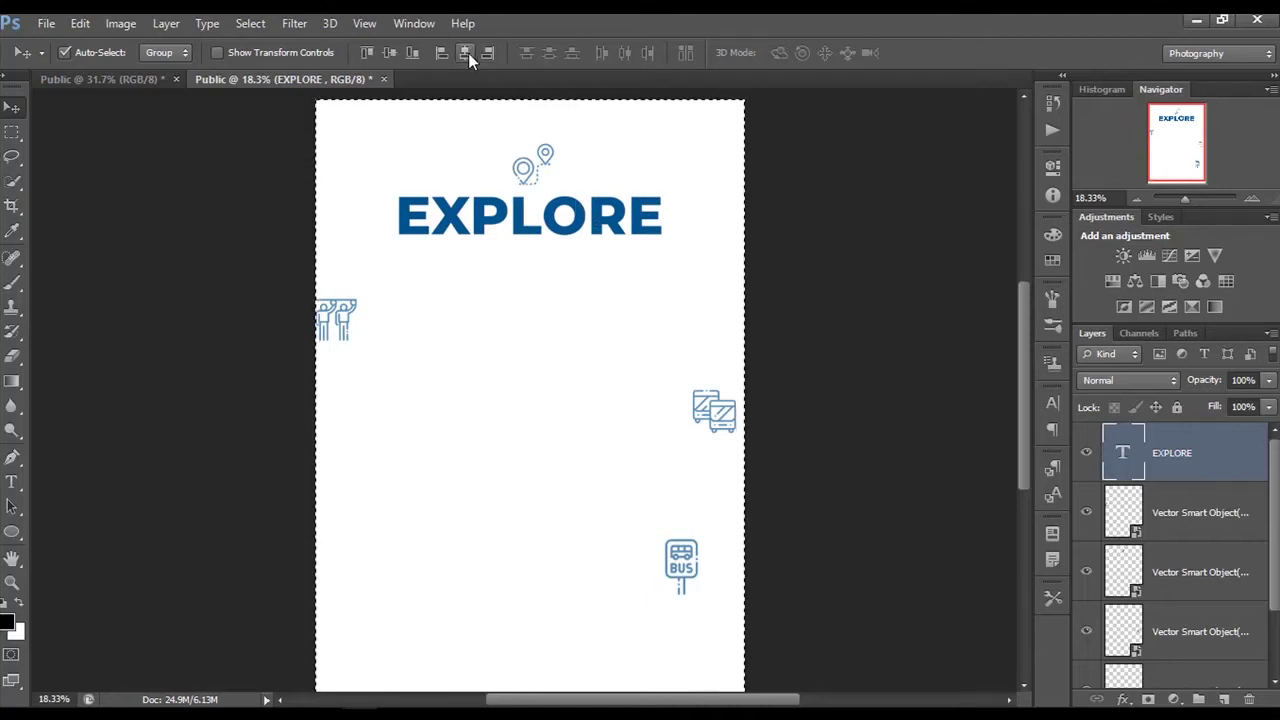
key("ctrl+d")
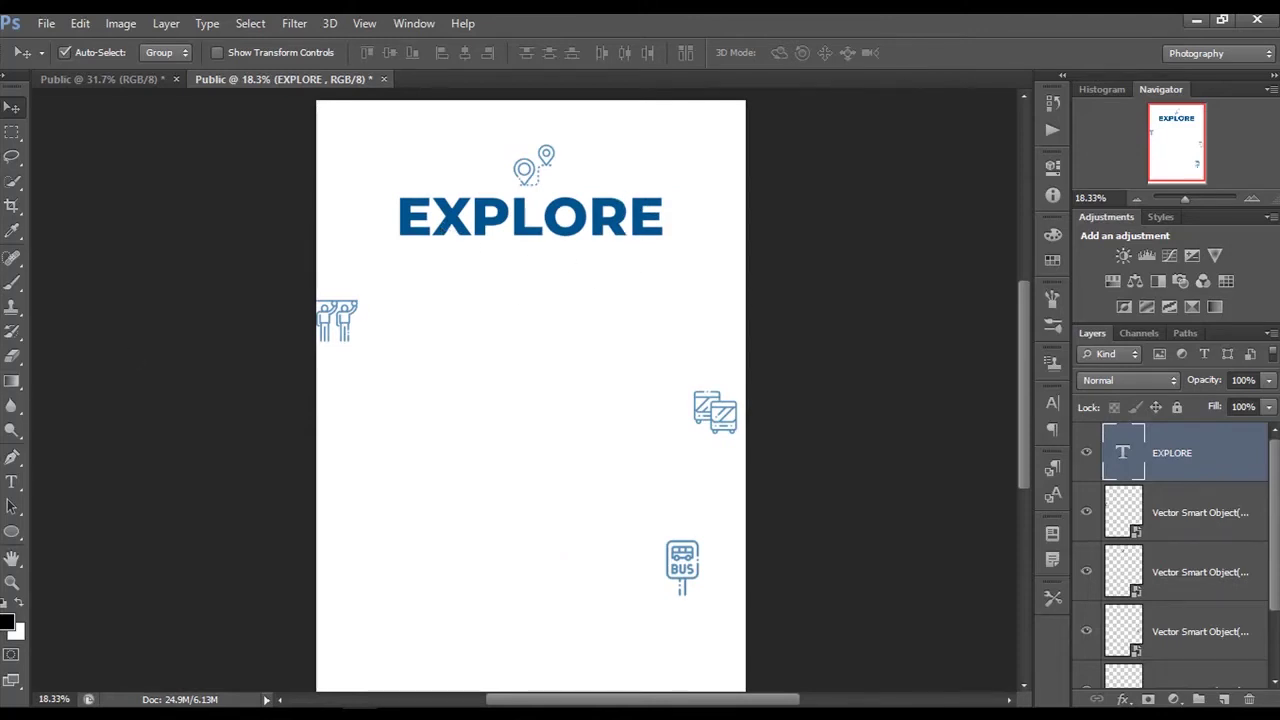
Paste YOUR TRIP WITH BUS under EXPLORE and centre it horizontally on the page.
left_click(12, 482)
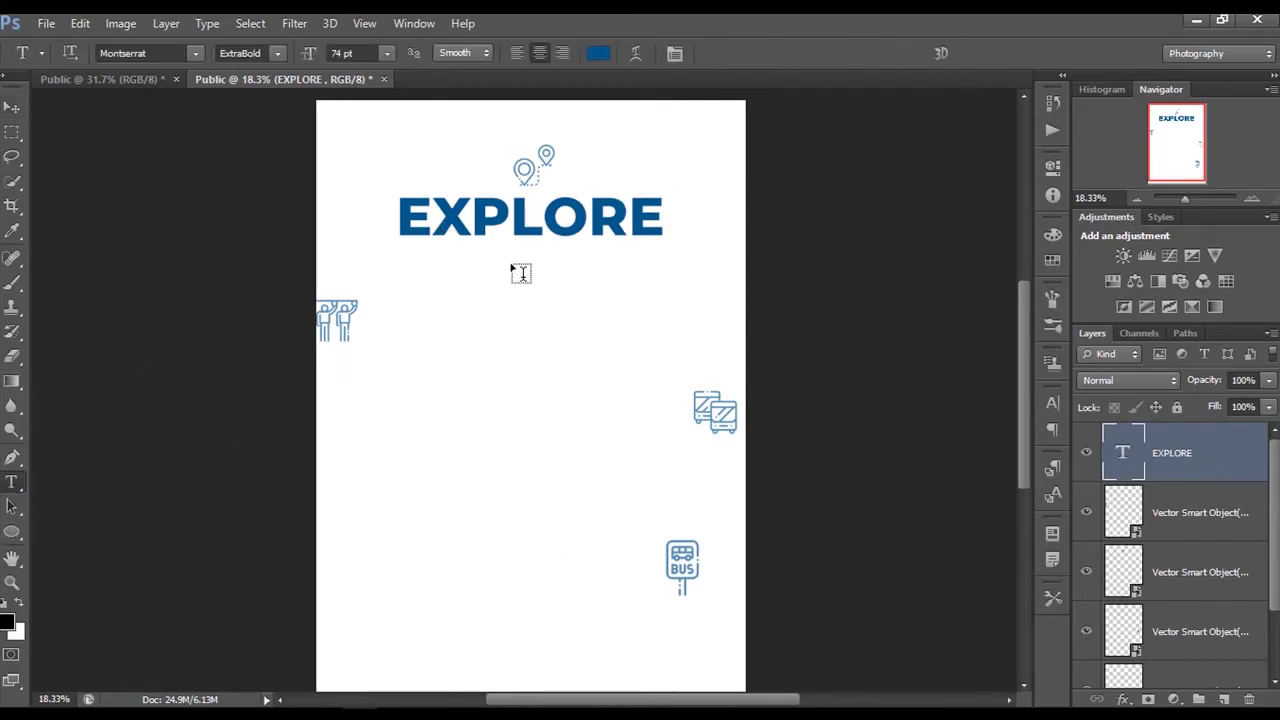
left_click(510, 260)
key("ctrl+v")
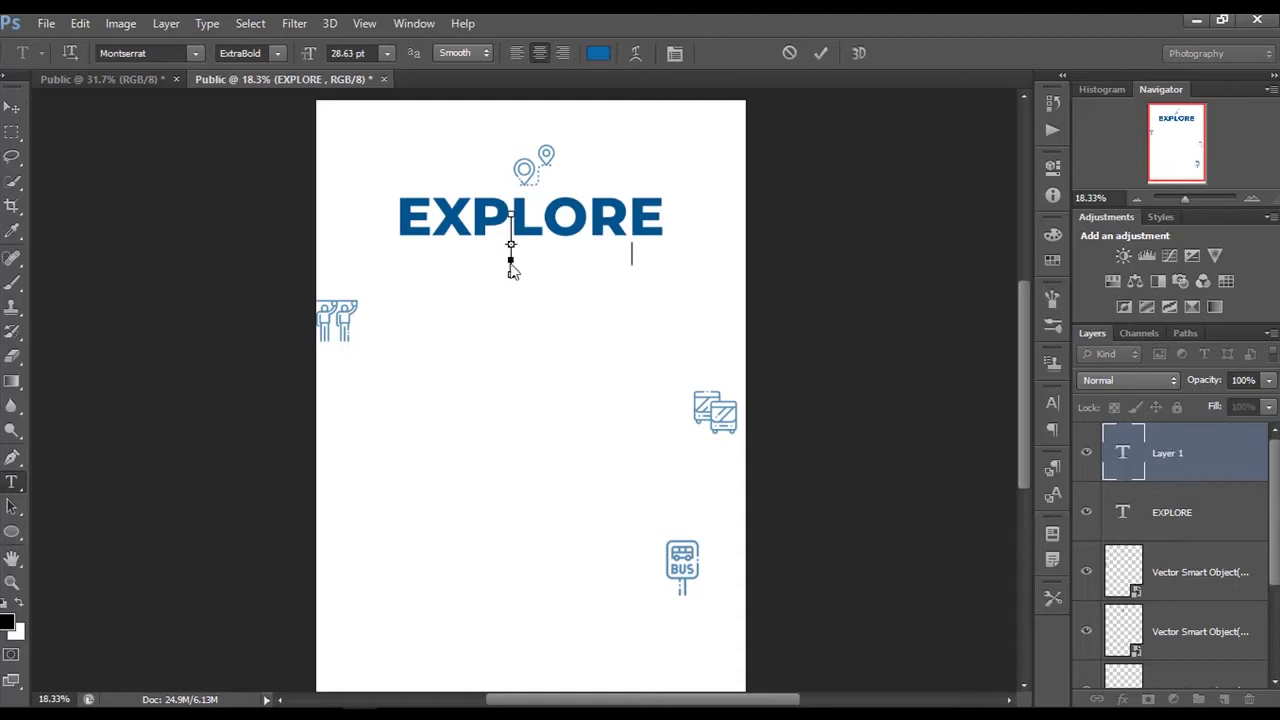
left_click(14, 112)
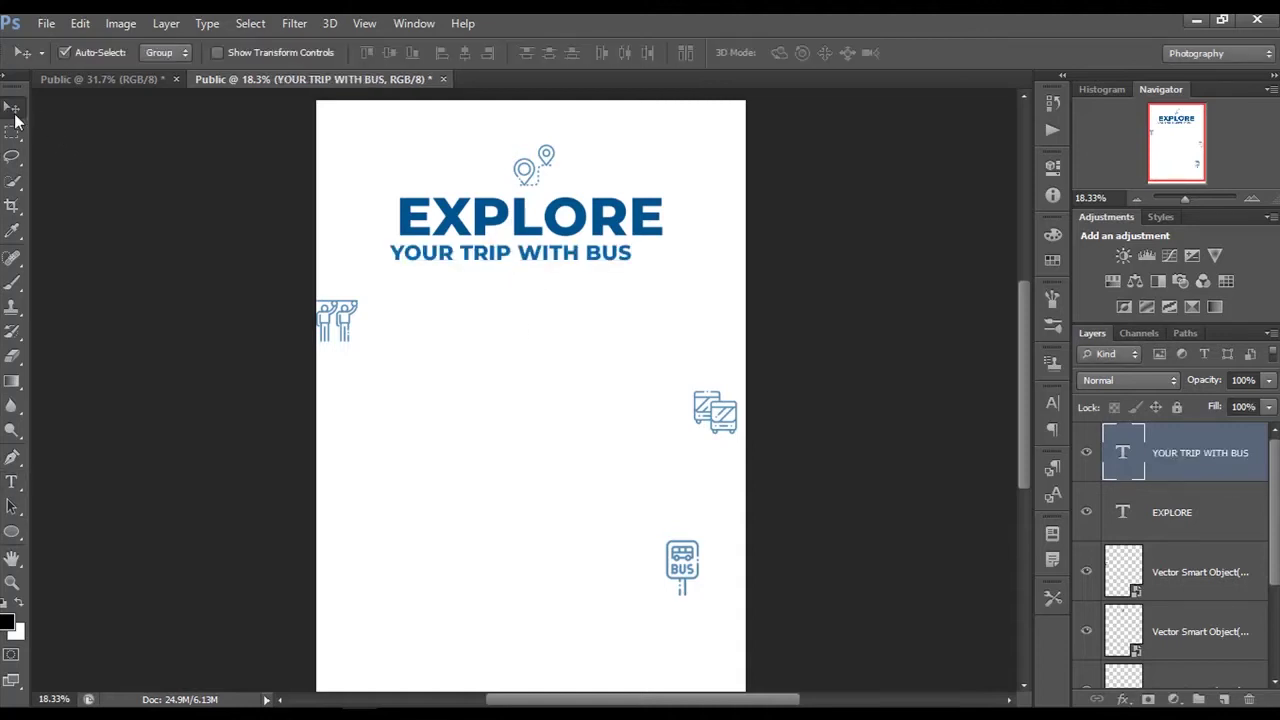
key("ctrl+a")
left_click(462, 60)
key("ctrl+d")
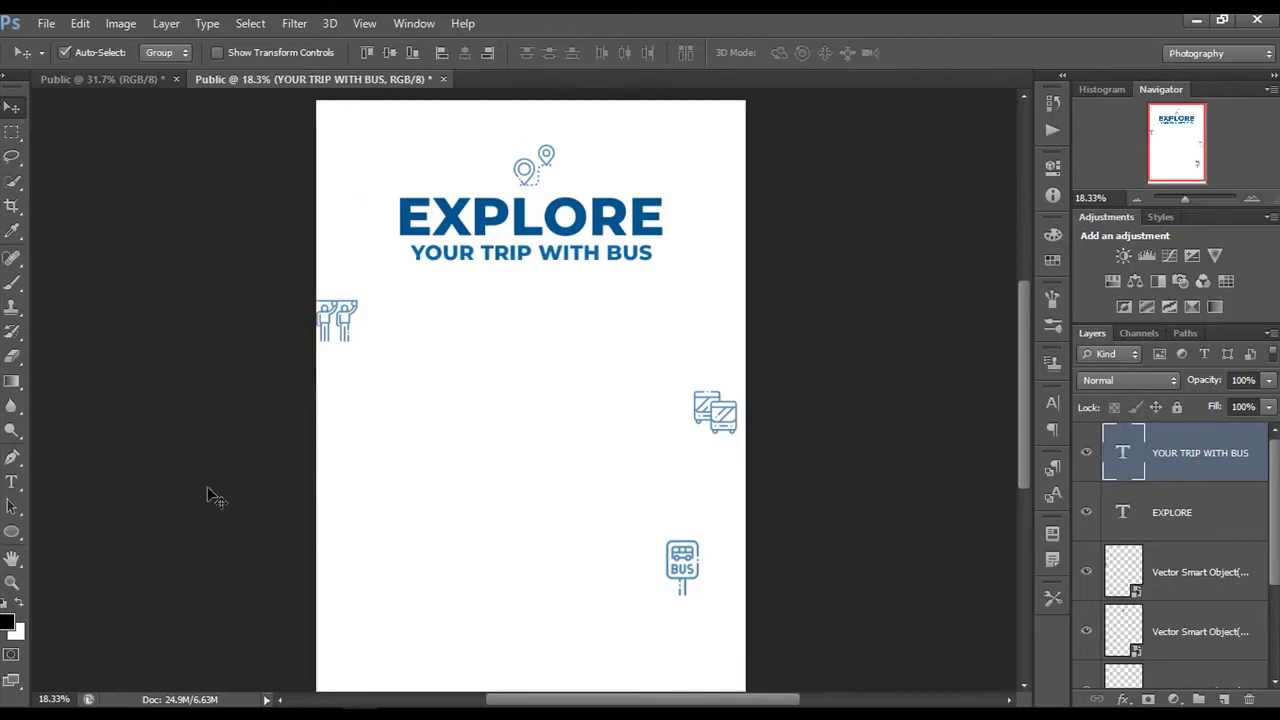
left_click(14, 532)
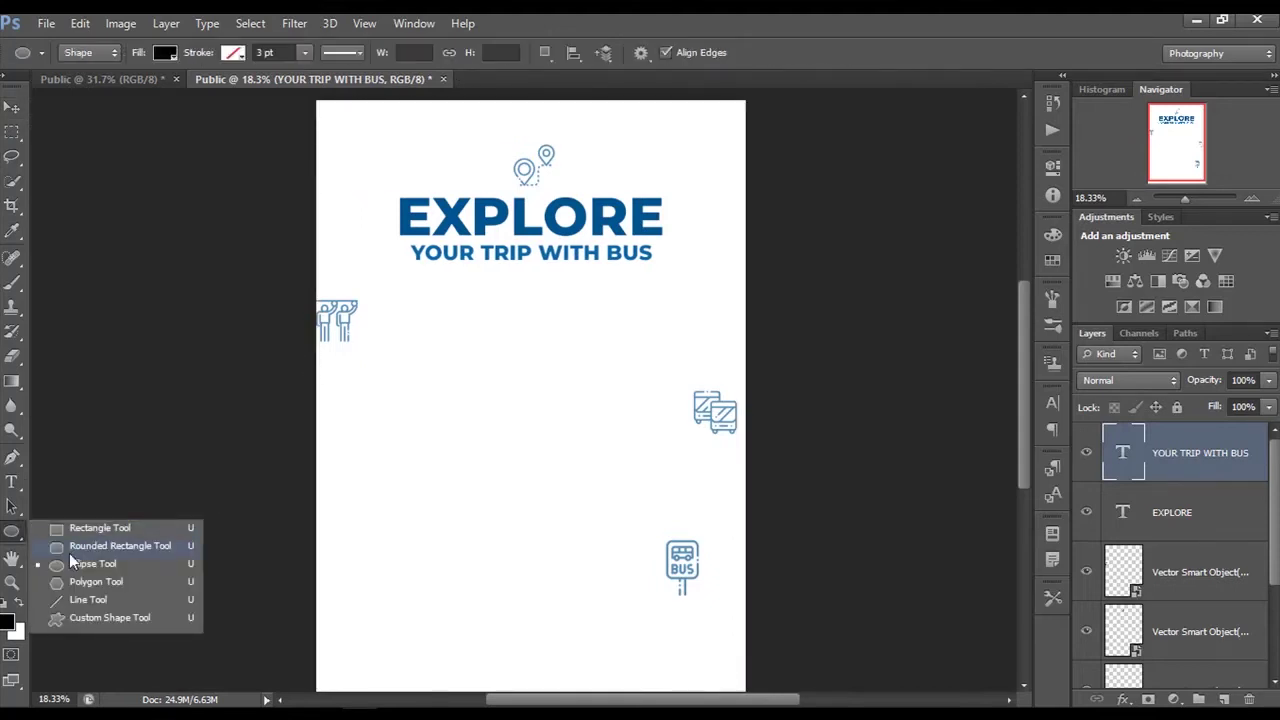
Draw a rounded bar below the subheading, centre it horizontally and move it up.
left_click(90, 546)
mouse_move(514, 322)
left_mouse_down()
mouse_move(647, 355)
mouse_move(619, 325)
left_mouse_up()
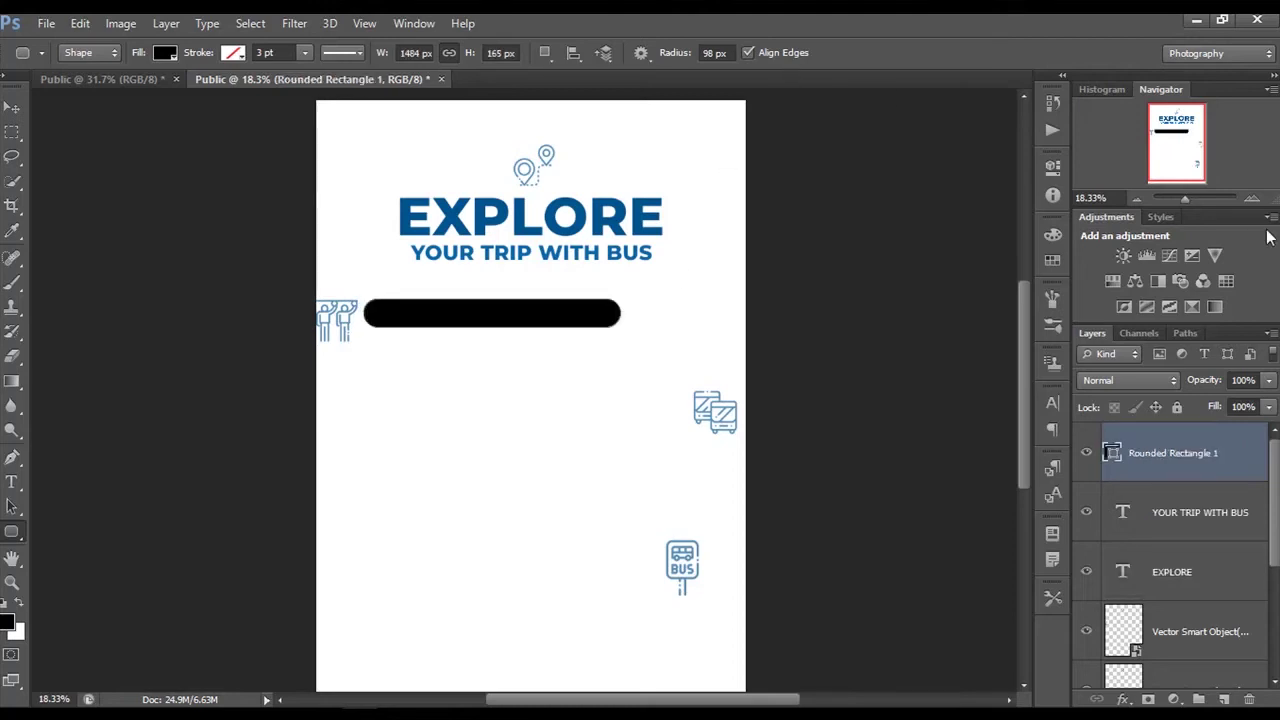
left_click(20, 107)
key("ctrl+a")
left_click(465, 53)
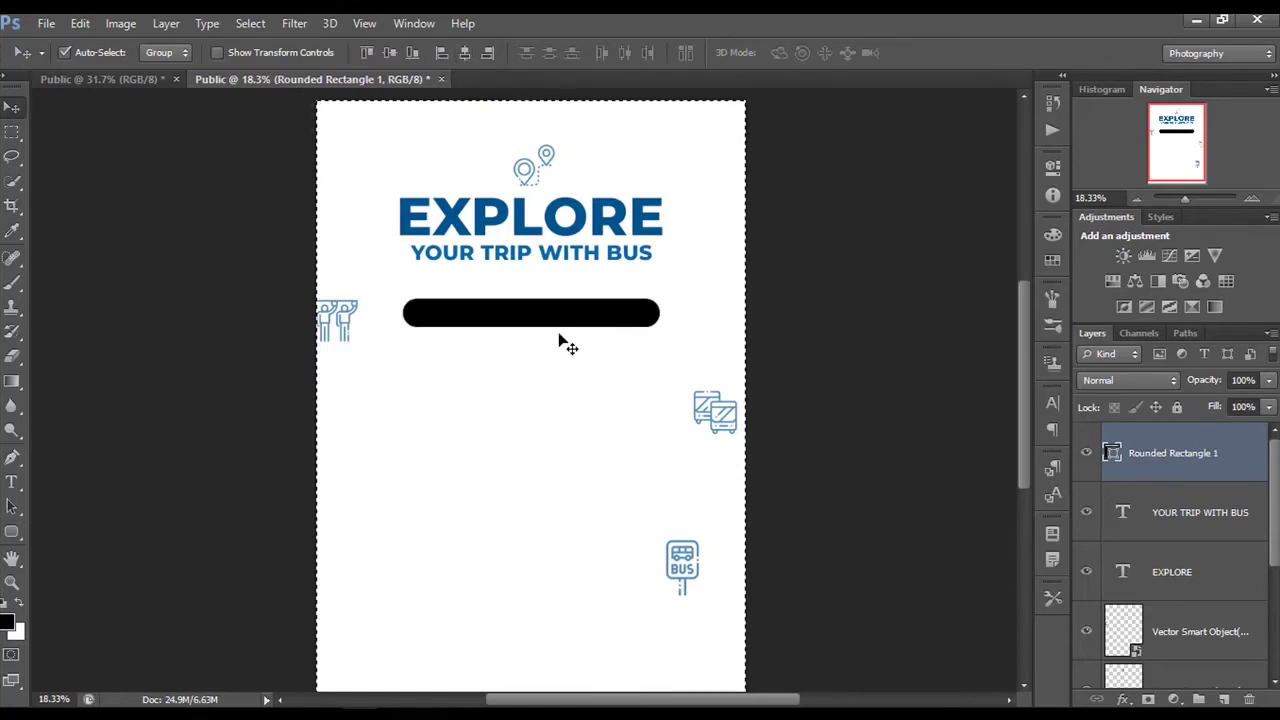
key("ctrl+d")
left_click_drag(549, 308, 545, 282)
scroll(563, 323, "up", 2)
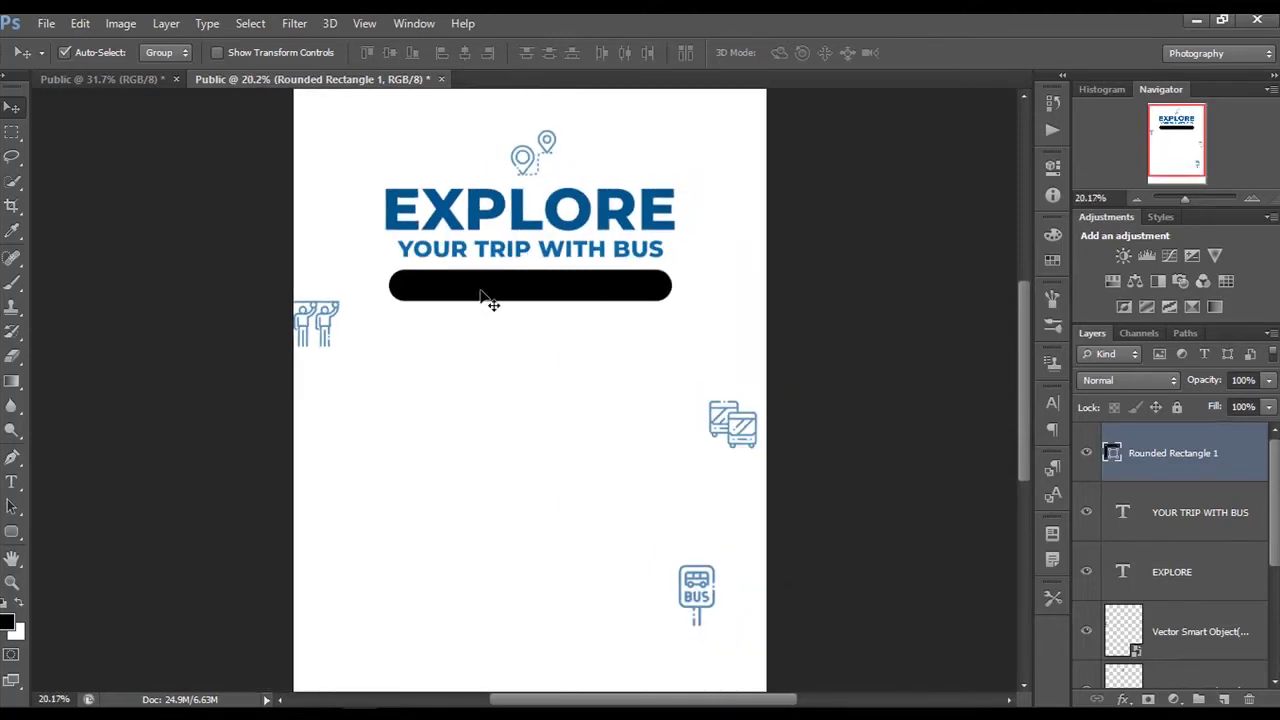
Fill the rounded bar with yellow #f8d118.
double_click(1113, 455)
left_click_drag(1015, 536, 955, 535)
type("f8d118")
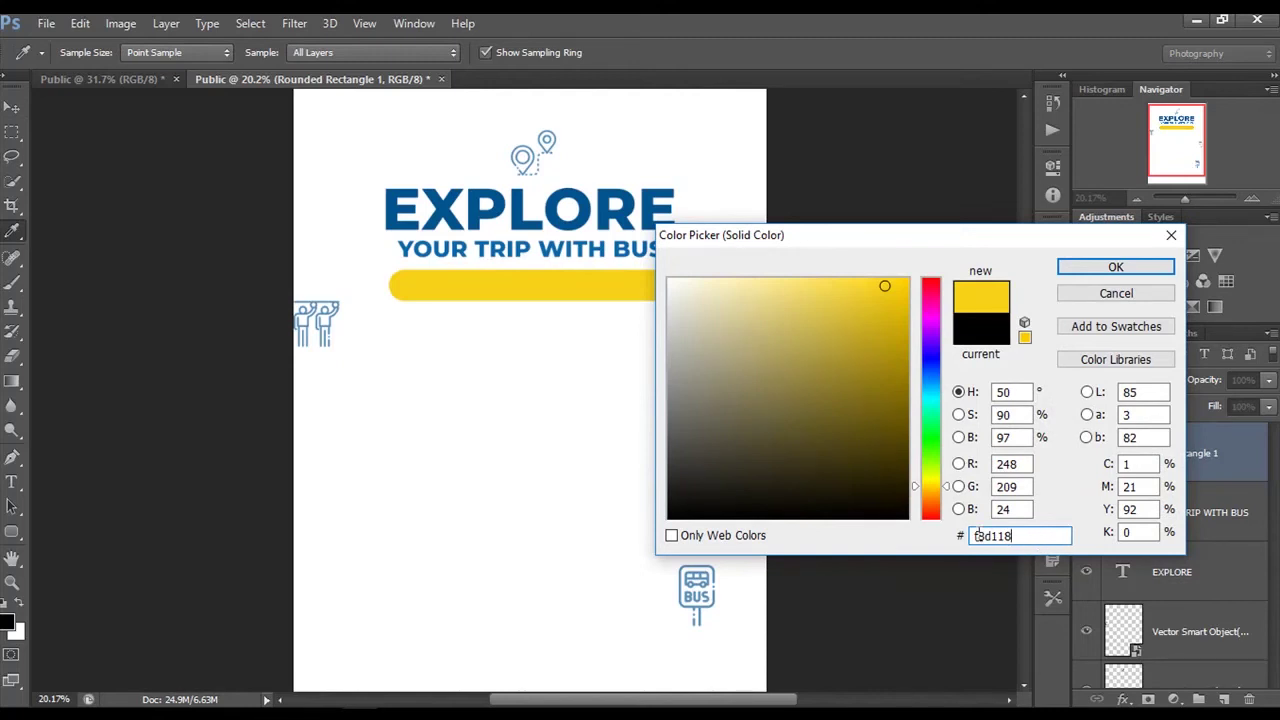
double_click(1013, 540)
left_click(1036, 537)
left_click(1113, 267)
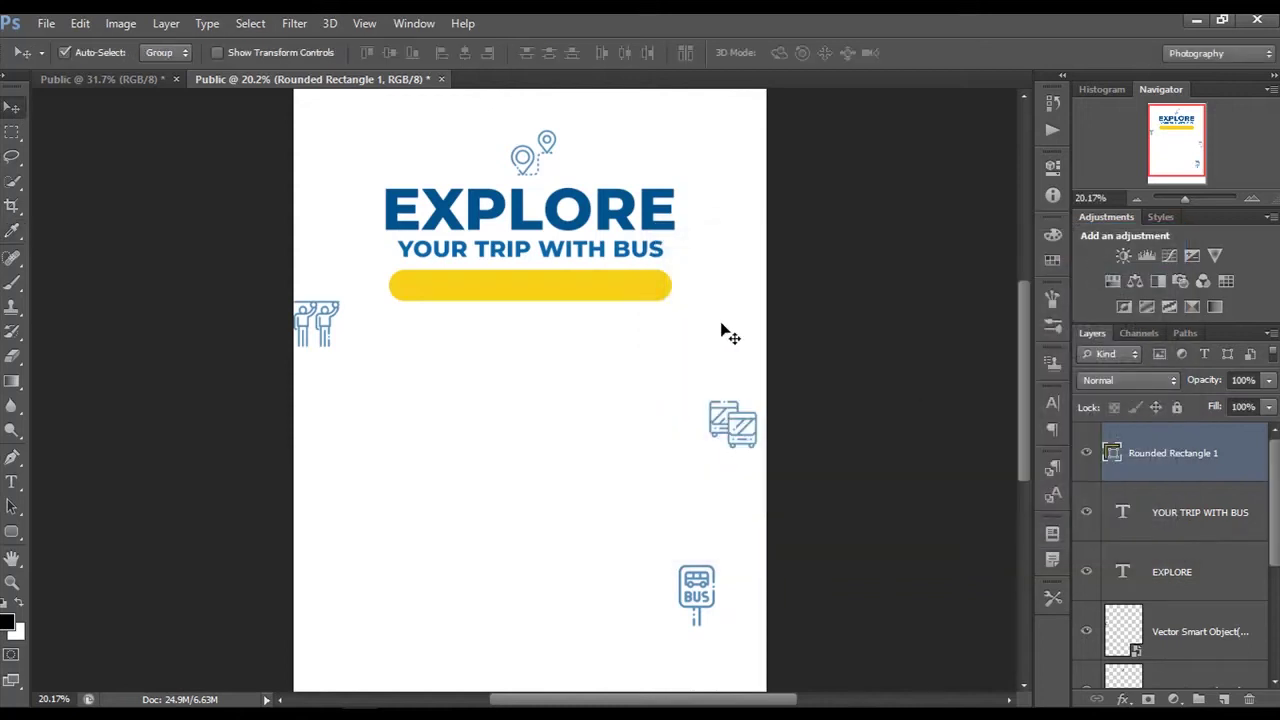
left_click(836, 352)
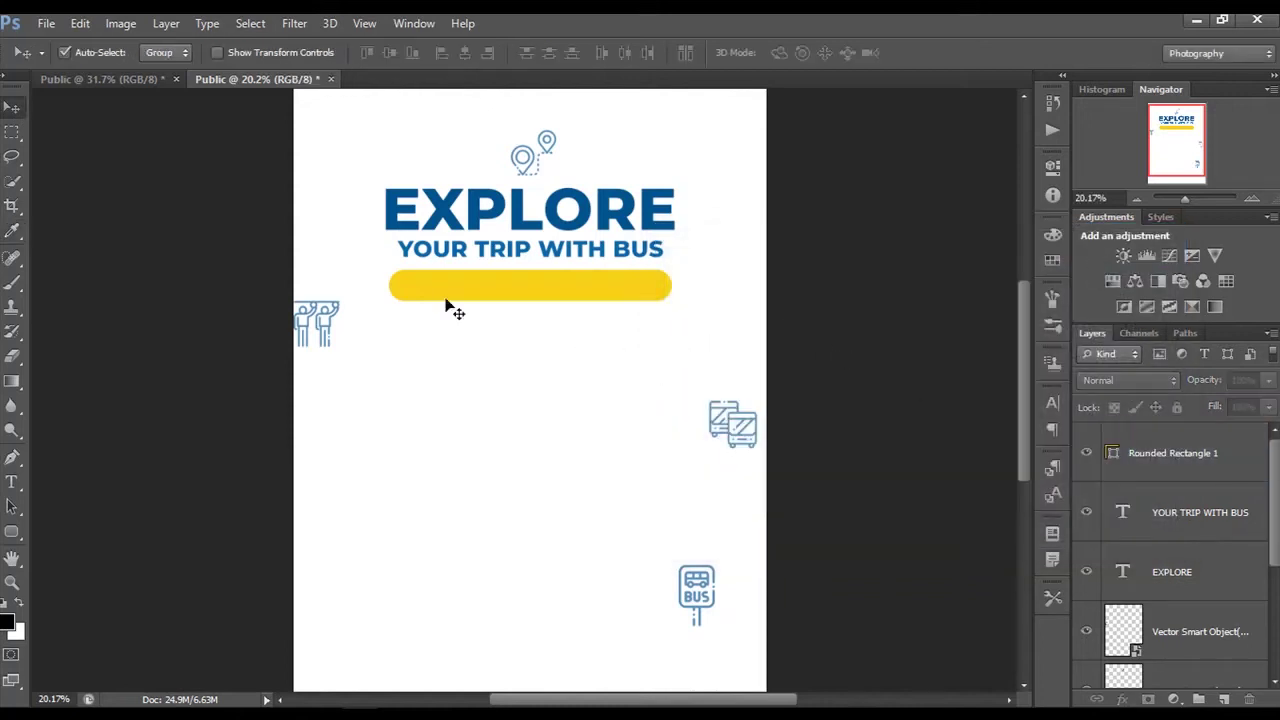
Add 'Book Your Ride and Get 25% Discount' on the yellow bar at 15.01 pt.
left_click(12, 482)
left_click(516, 281)
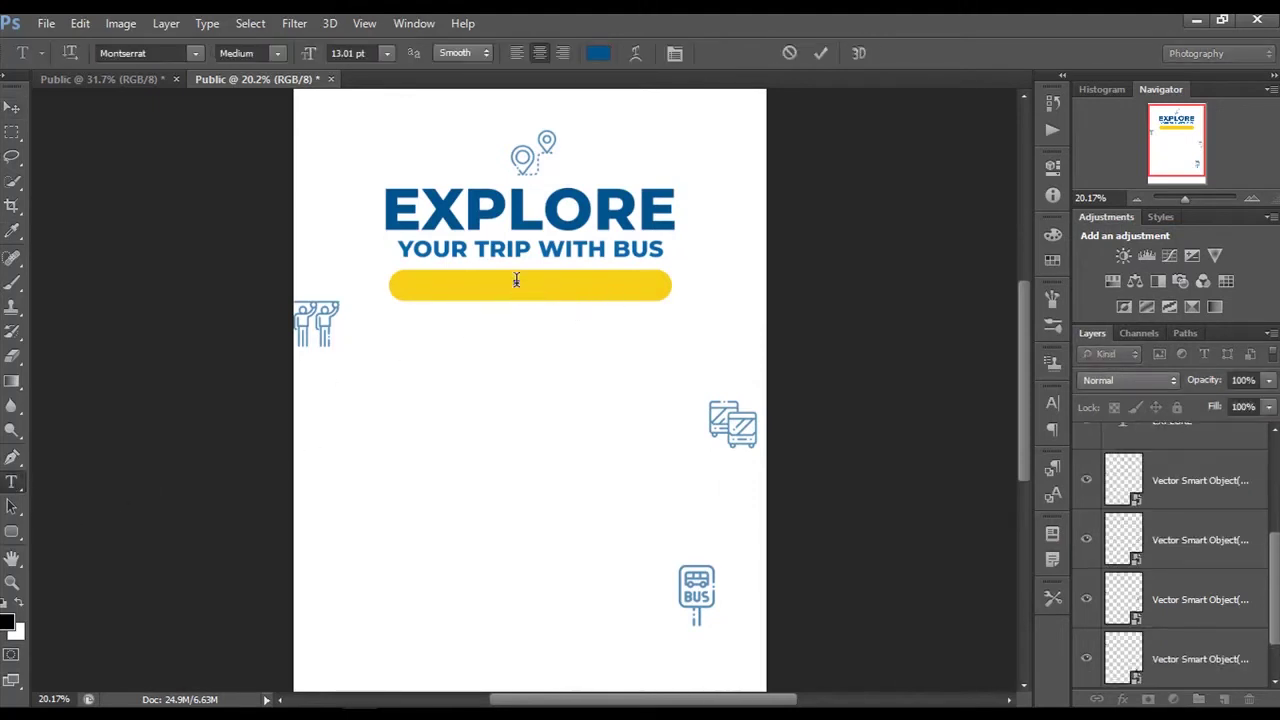
key("ctrl+a")
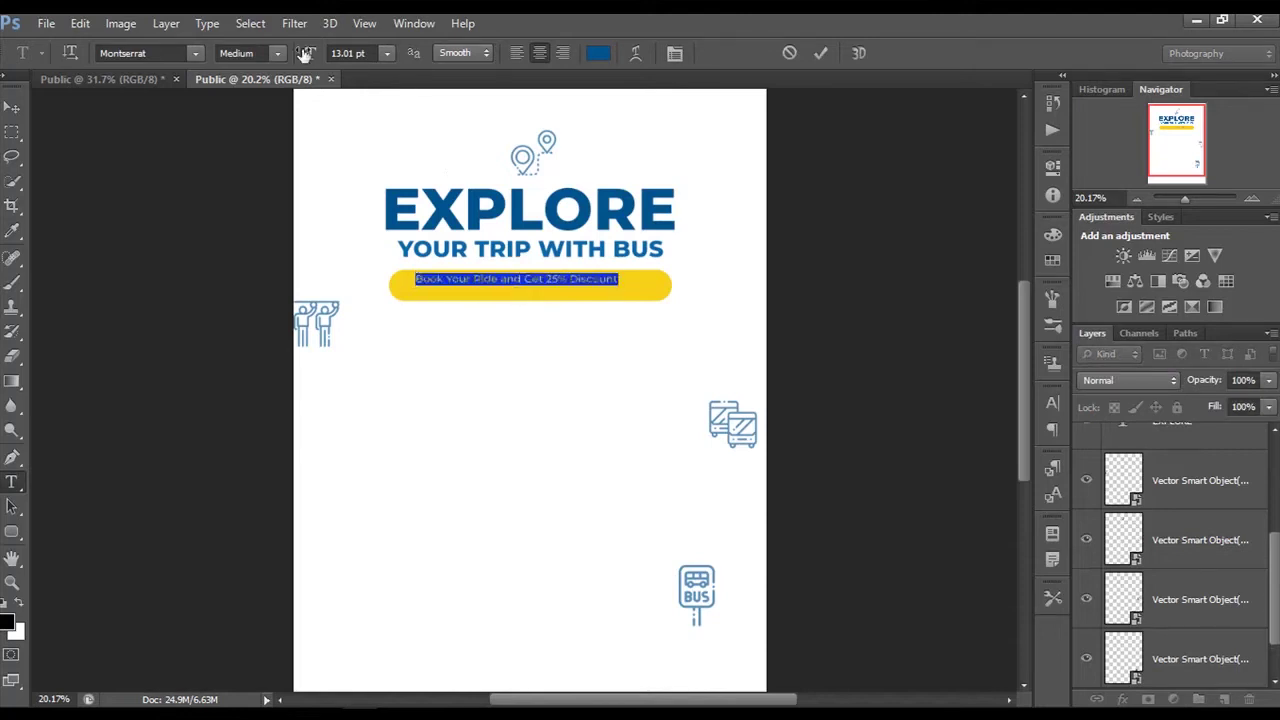
left_click_drag(311, 59, 313, 60)
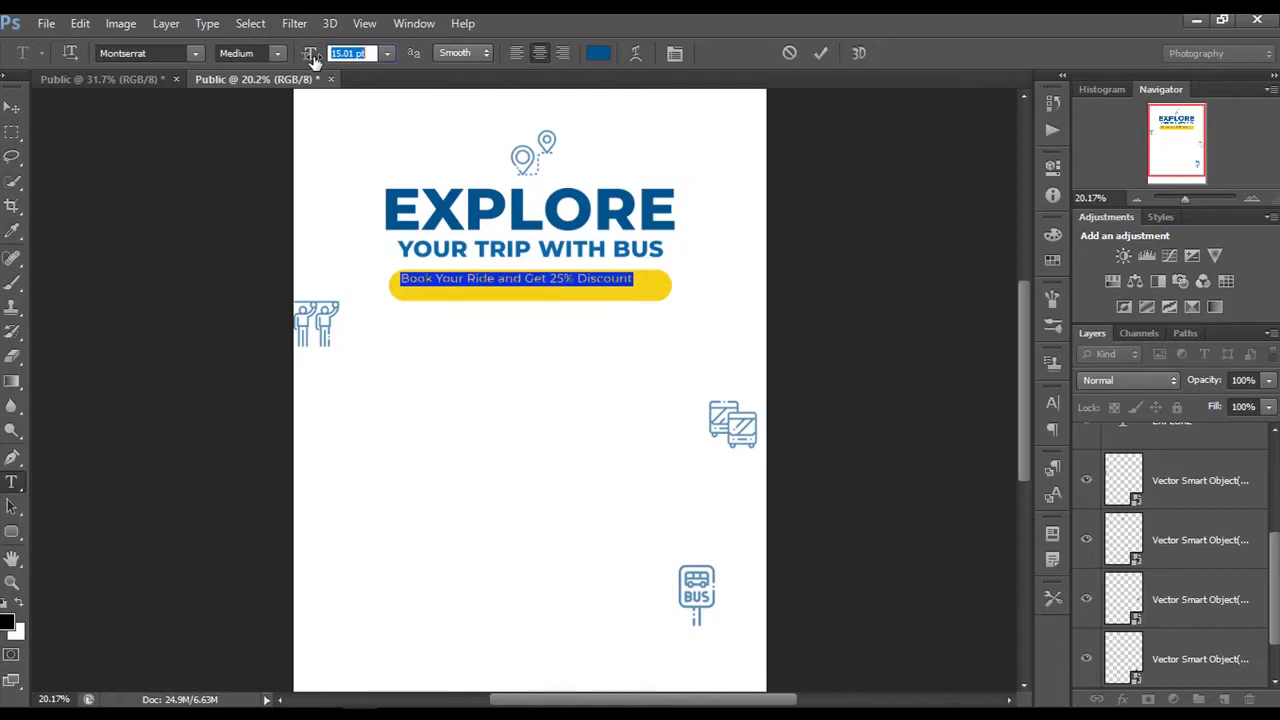
left_click(14, 107)
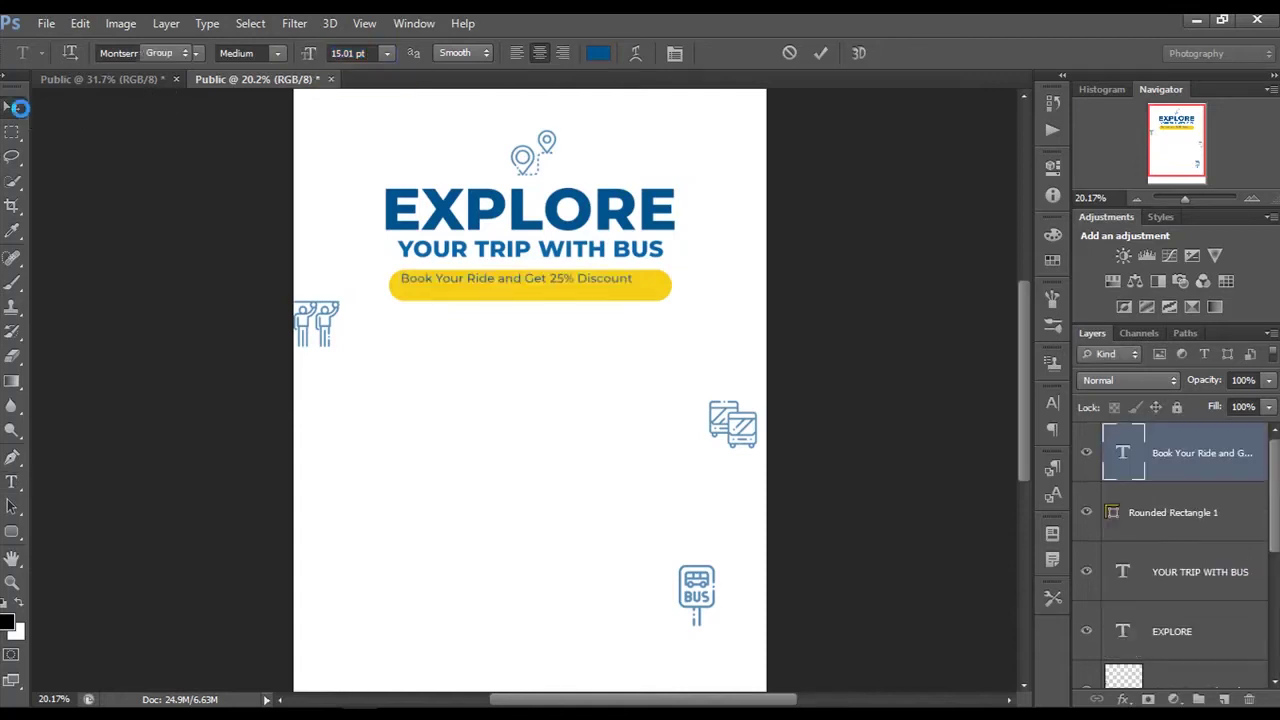
Centre the discount line horizontally and nudge it down inside the bar.
key("ctrl+a")
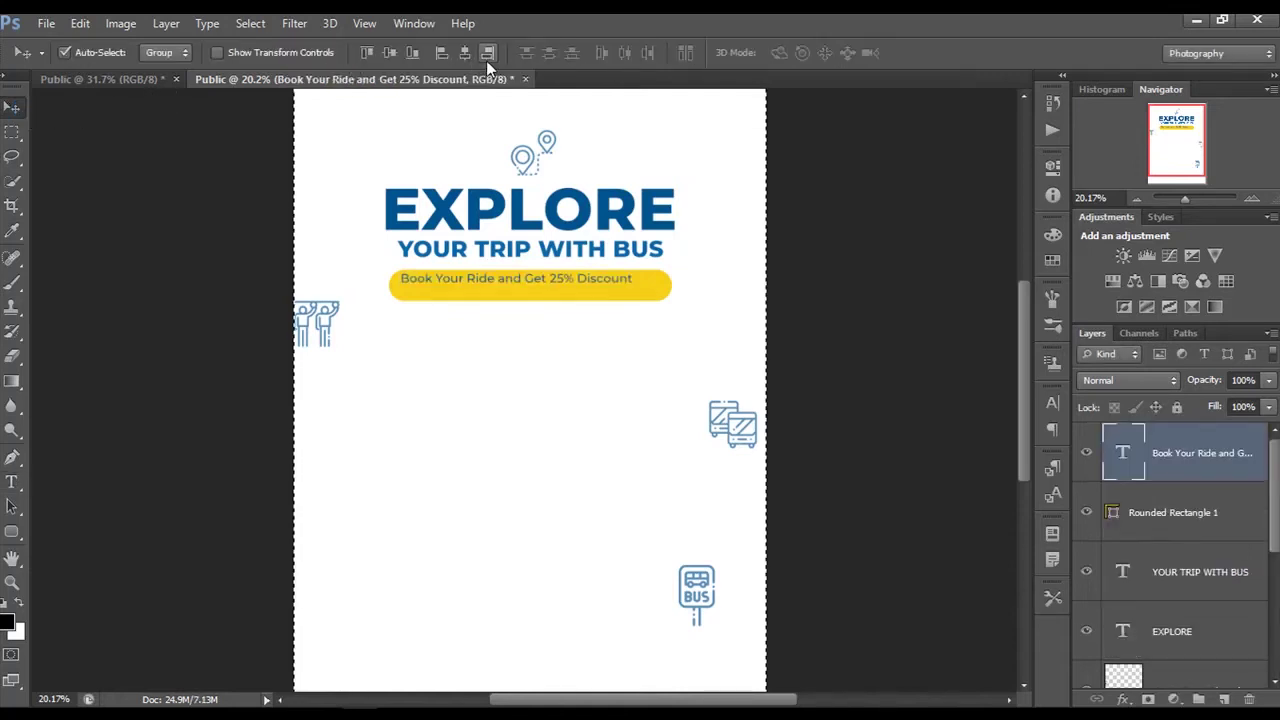
left_click(467, 49)
key("ctrl+d")
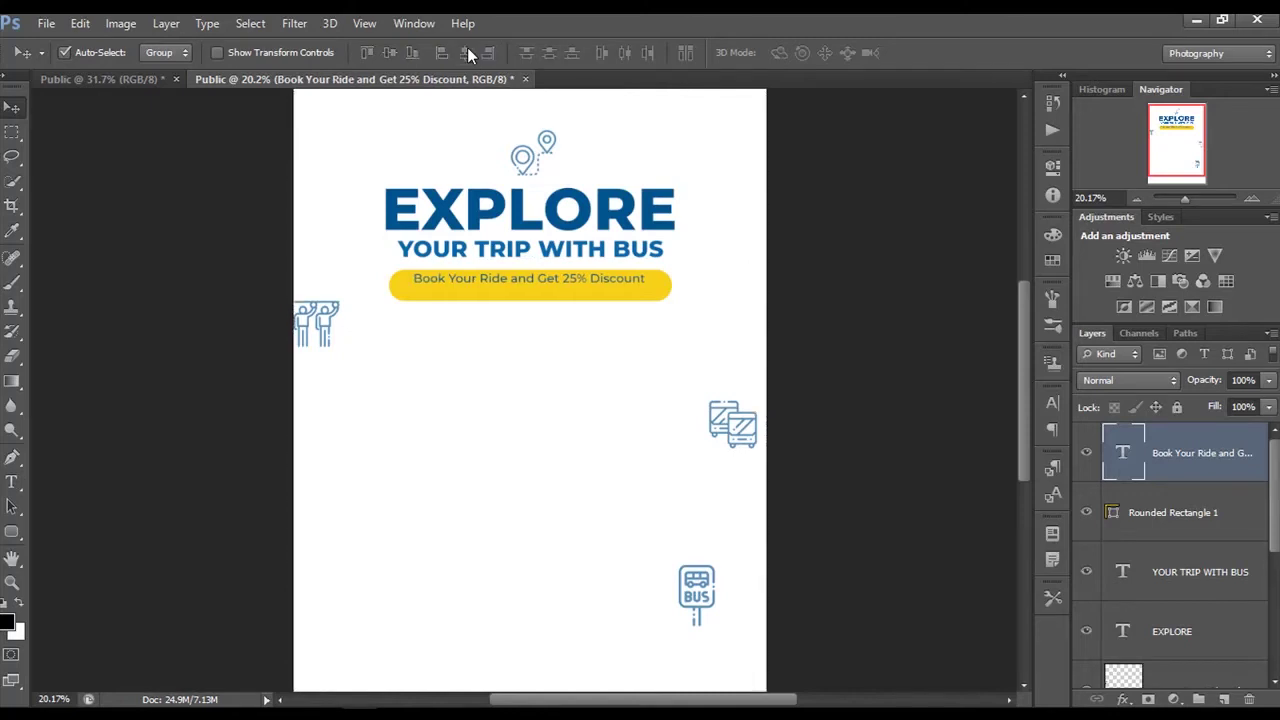
key("shift+Down")
key("shift+Down")
key("shift+Down")
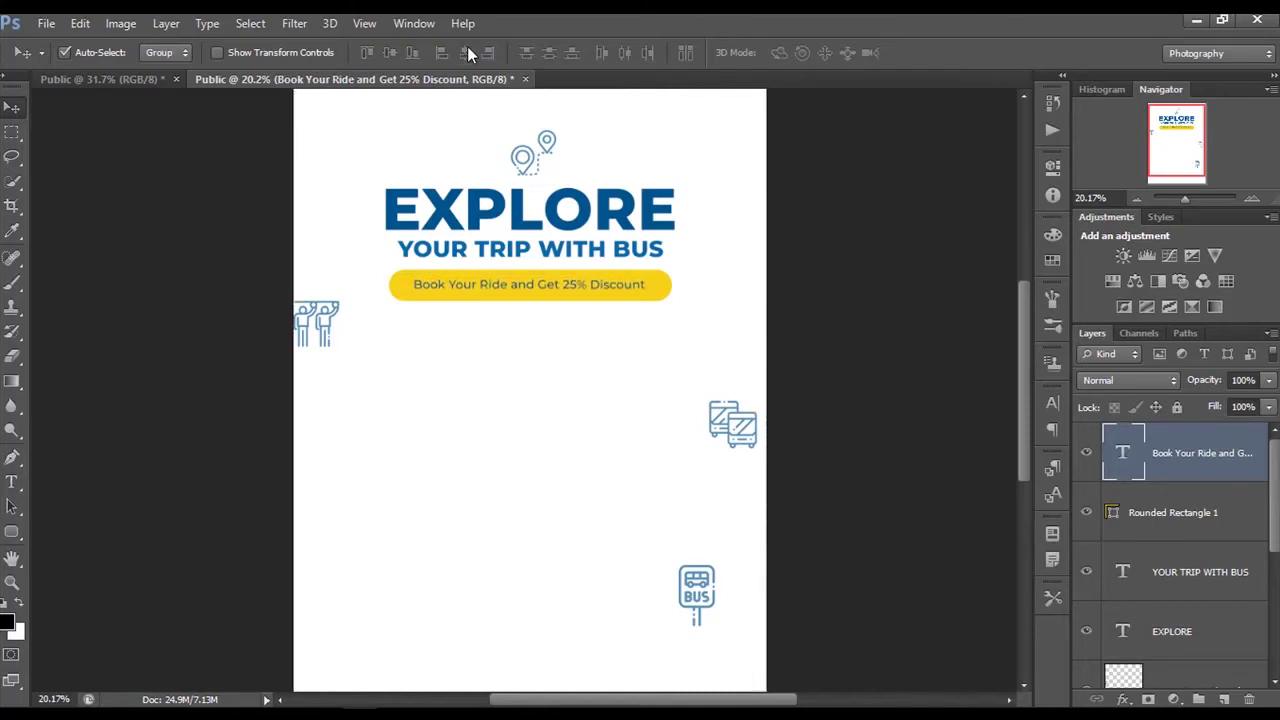
key("shift+Down")
Draw a paragraph box below the bar with Lorem ipsum text at 10.01 pt.
left_click(12, 481)
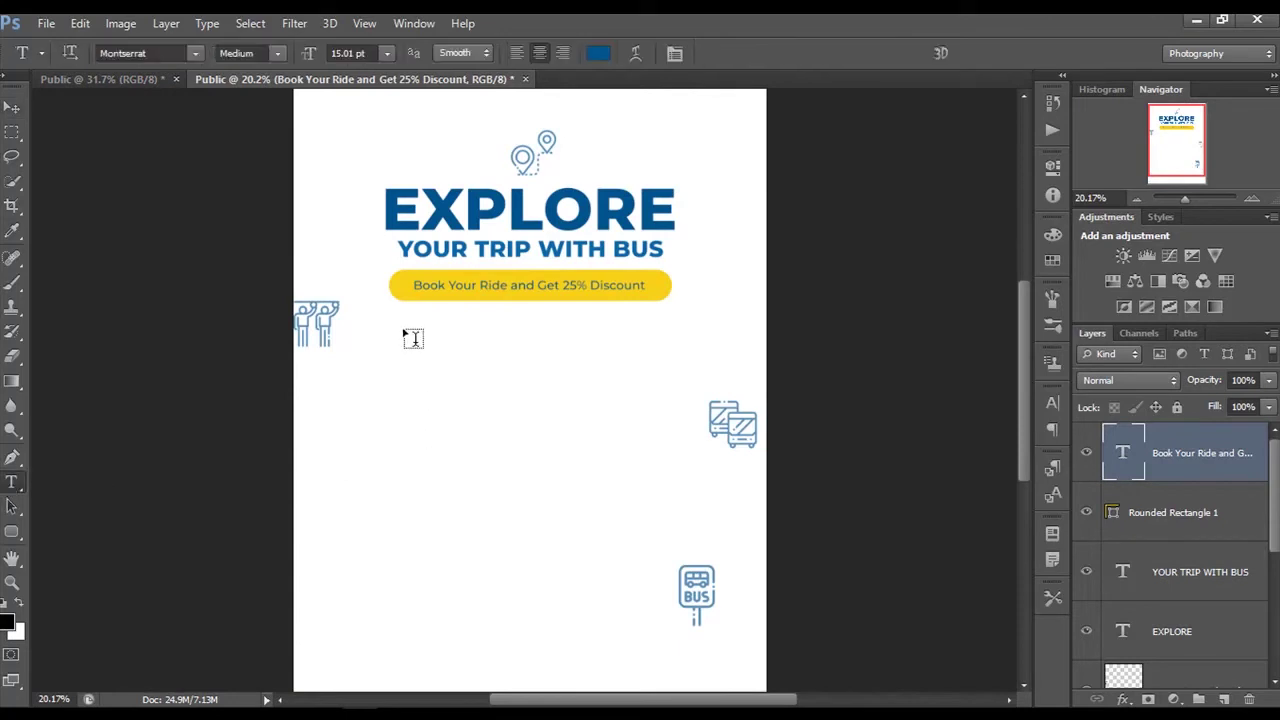
left_click_drag(390, 311, 672, 369)
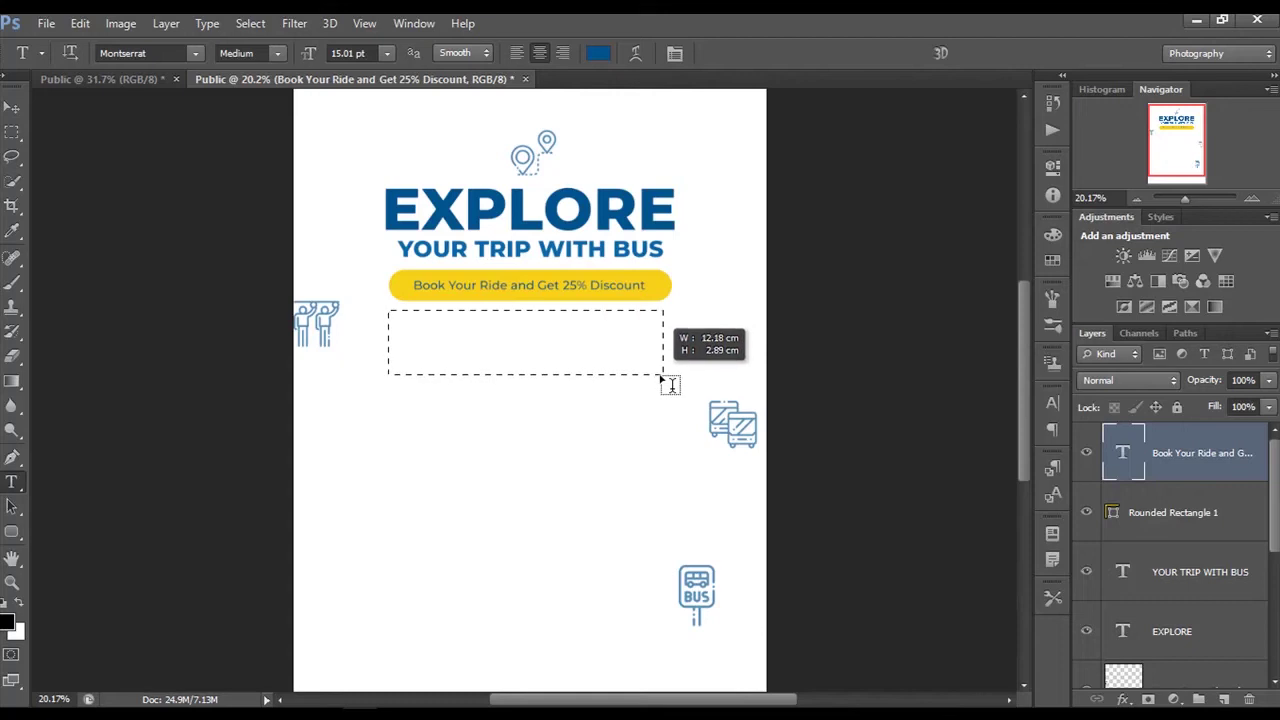
left_click_drag(672, 369, 663, 370)
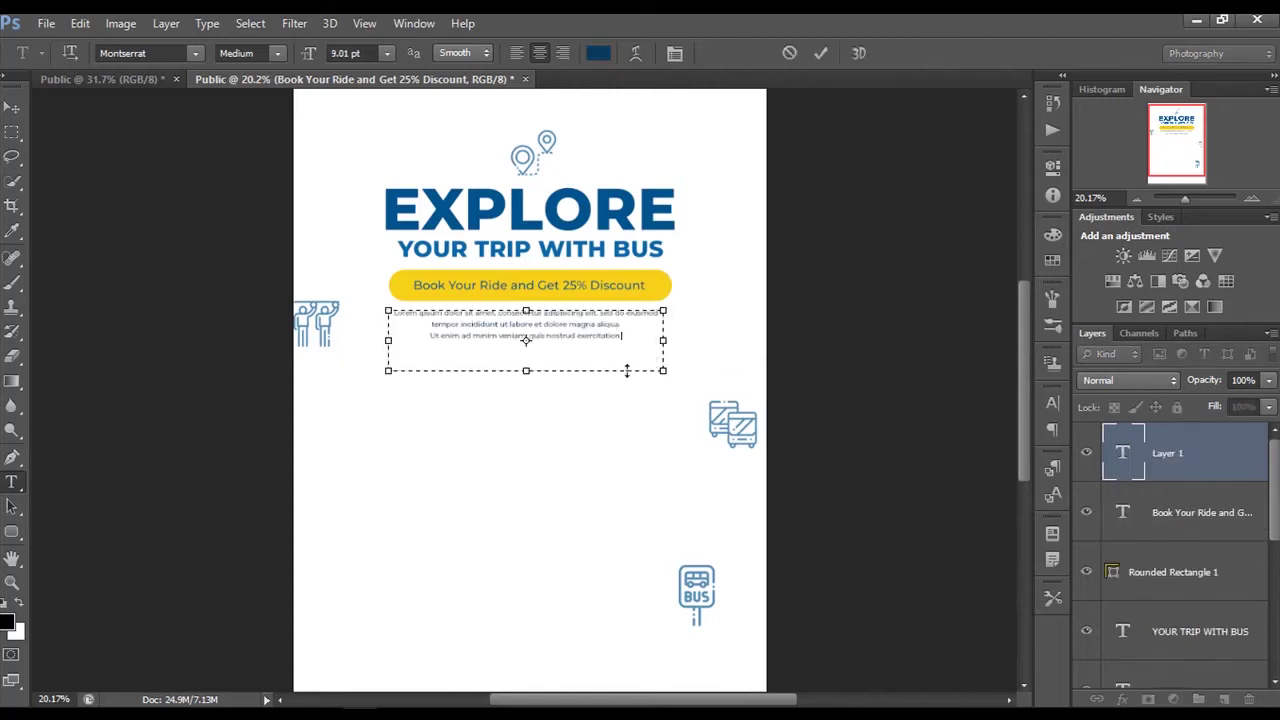
left_click_drag(305, 55, 318, 55)
key("ctrl+a")
mouse_move(314, 56)
left_mouse_down()
mouse_move(335, 50)
mouse_move(312, 53)
left_mouse_up()
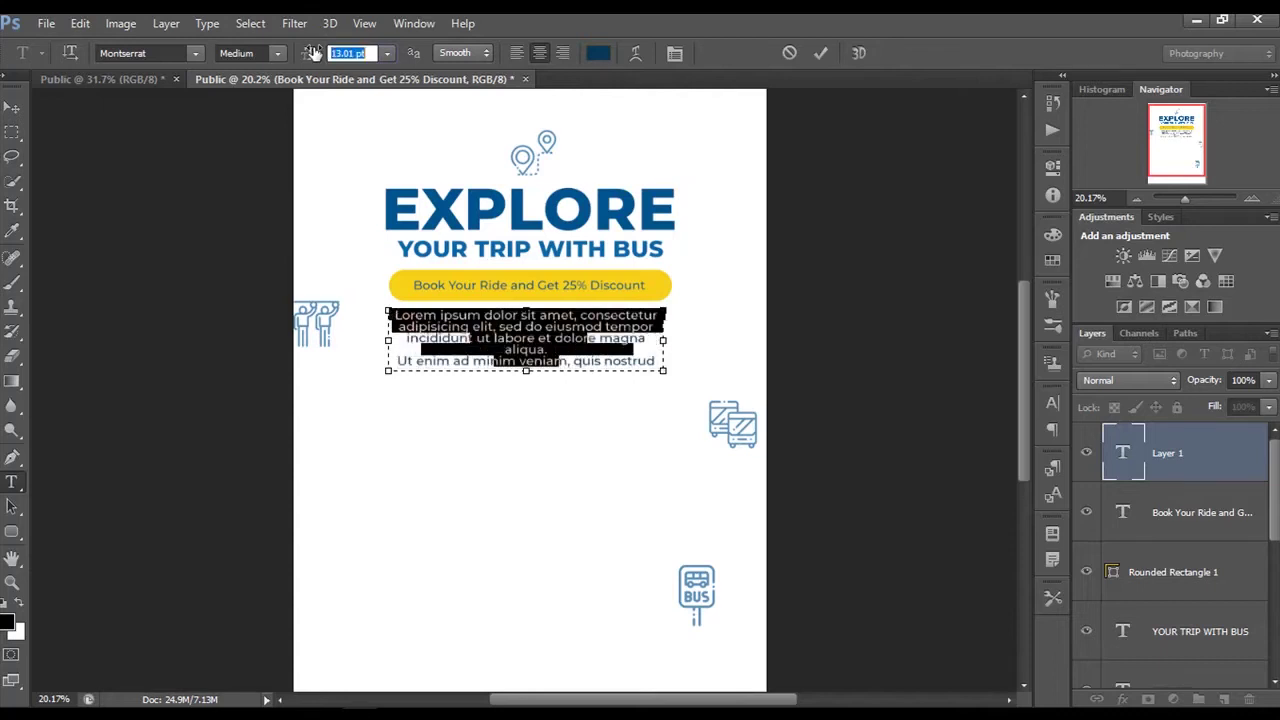
left_click_drag(312, 53, 306, 53)
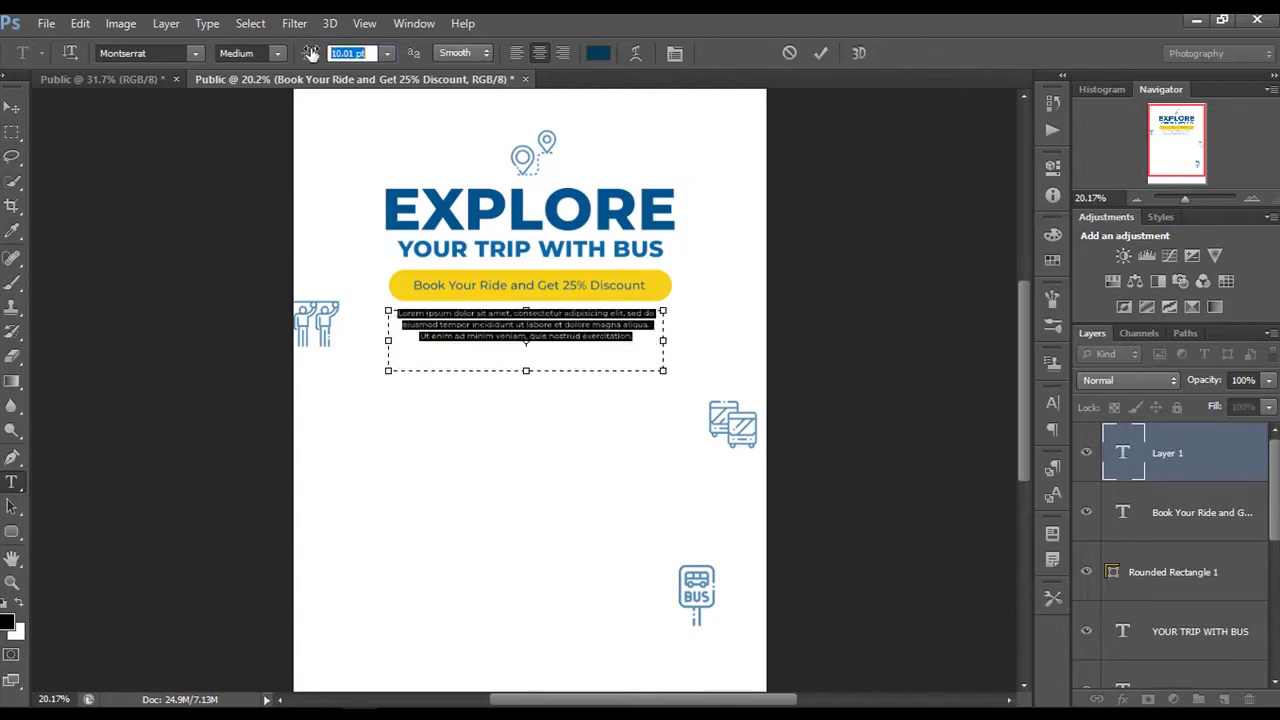
left_click(827, 53)
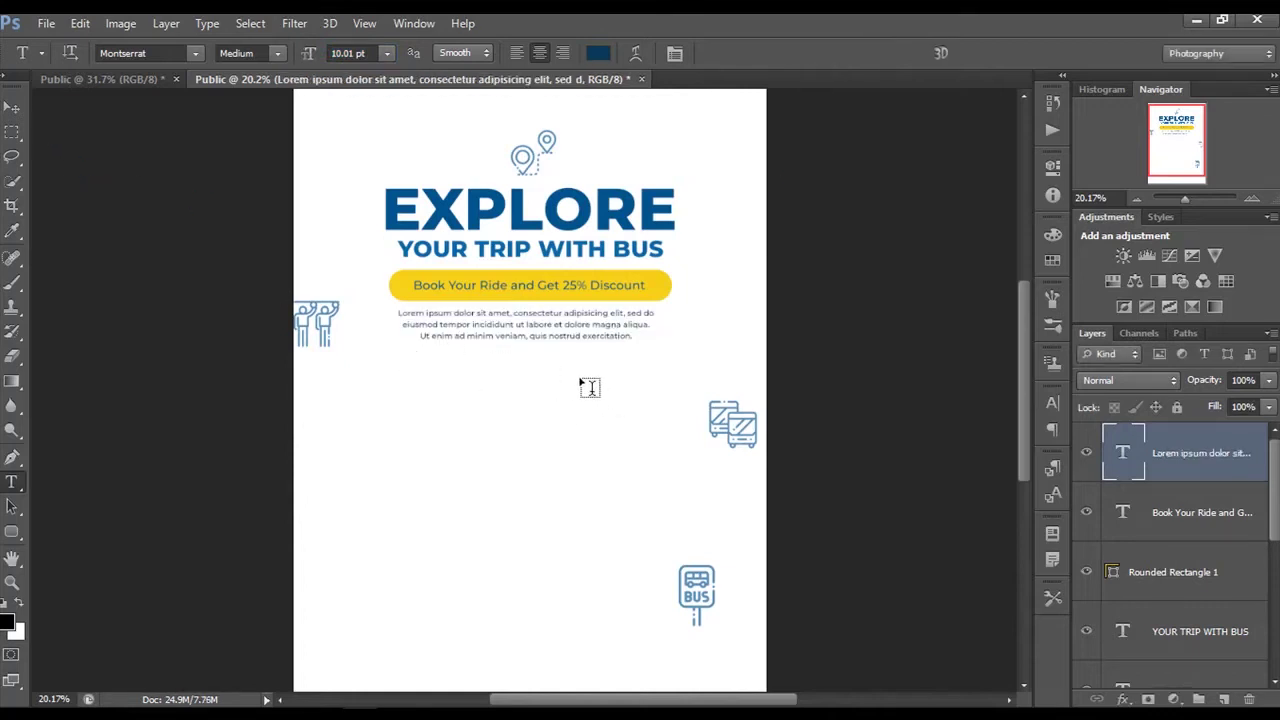
Centre the Lorem ipsum paragraph horizontally on the page.
left_click(17, 106)
key("ctrl+a")
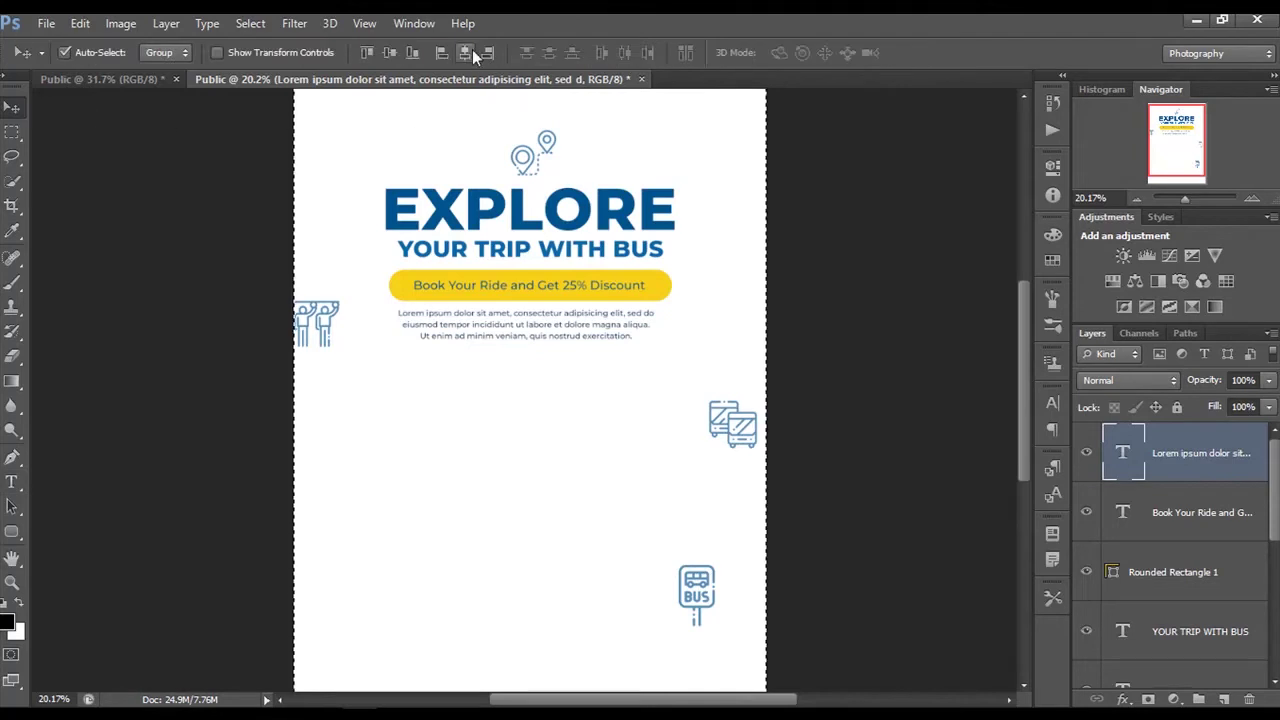
left_click(473, 52)
key("ctrl+d")
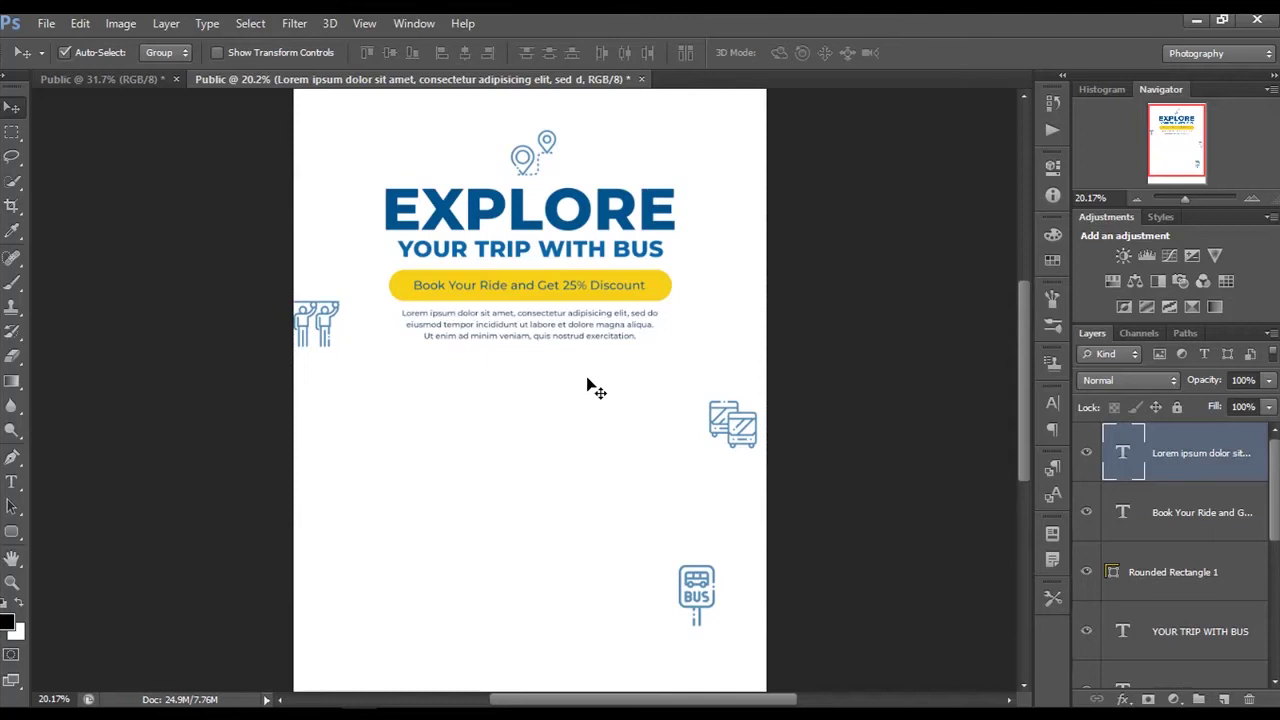
scroll(586, 378, "up", 5)
scroll(585, 390, "up", 1)
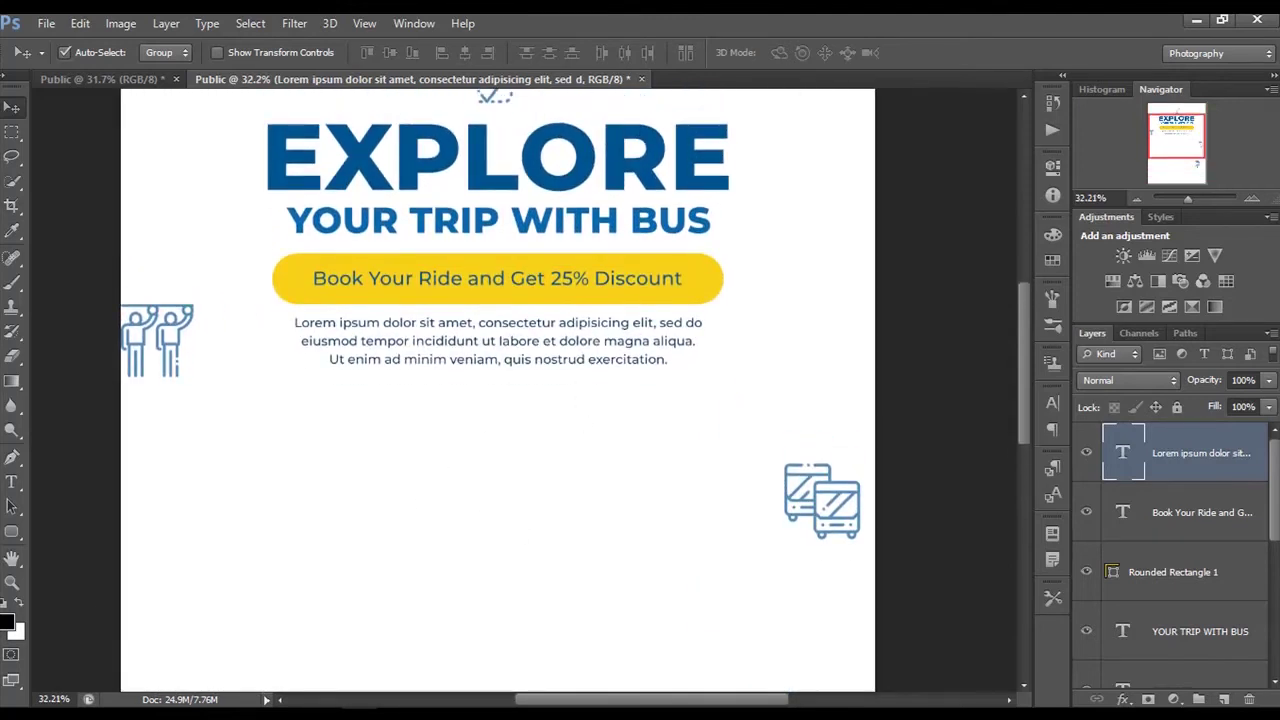
left_click(20, 481)
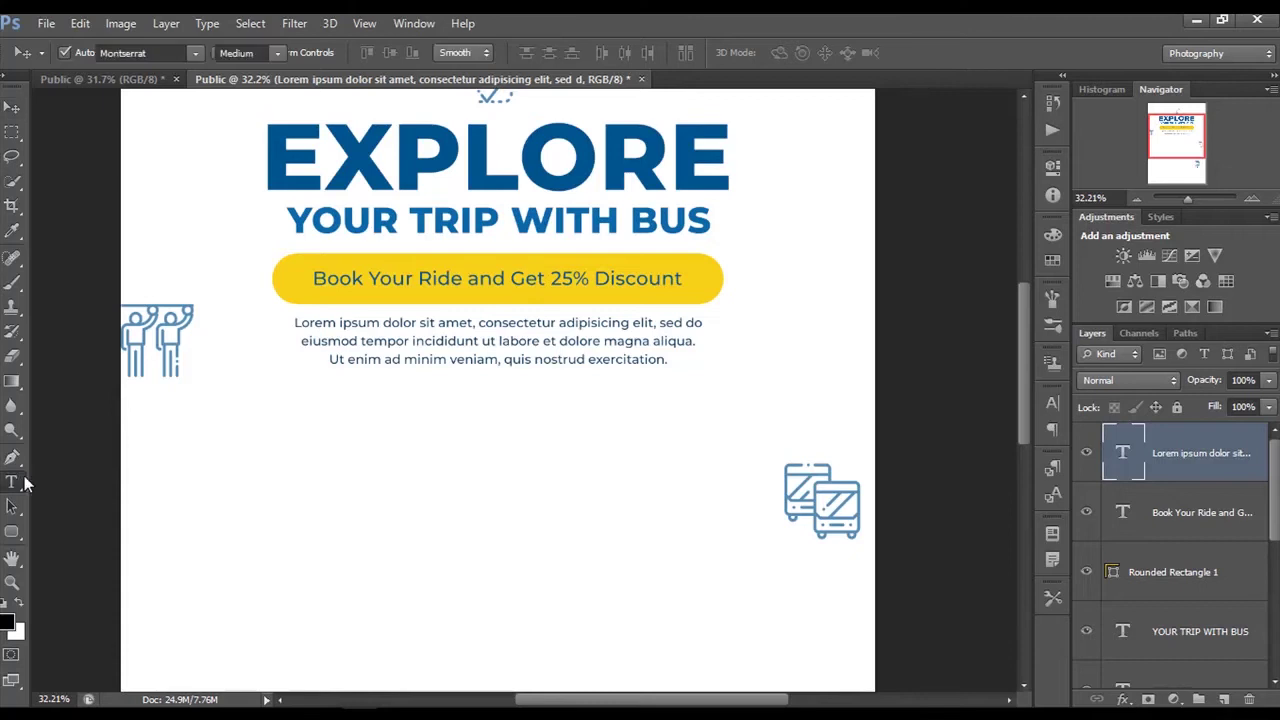
left_click(462, 415)
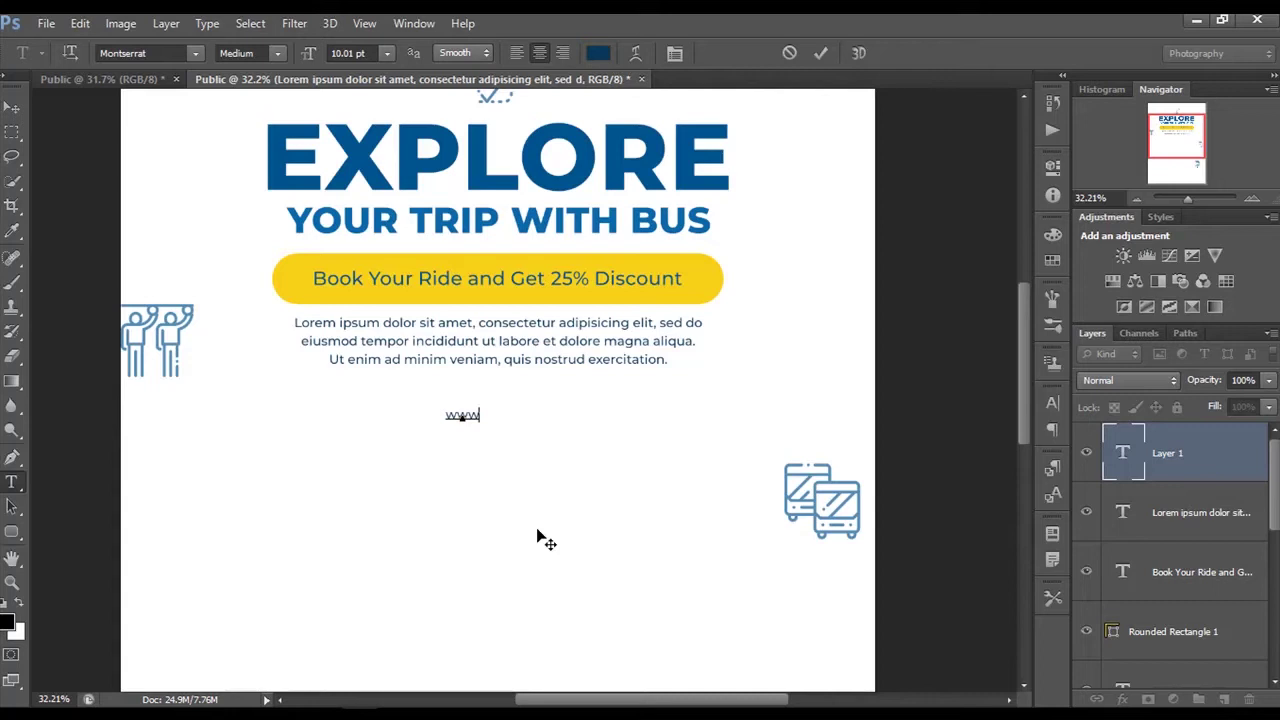
type("www.INS")
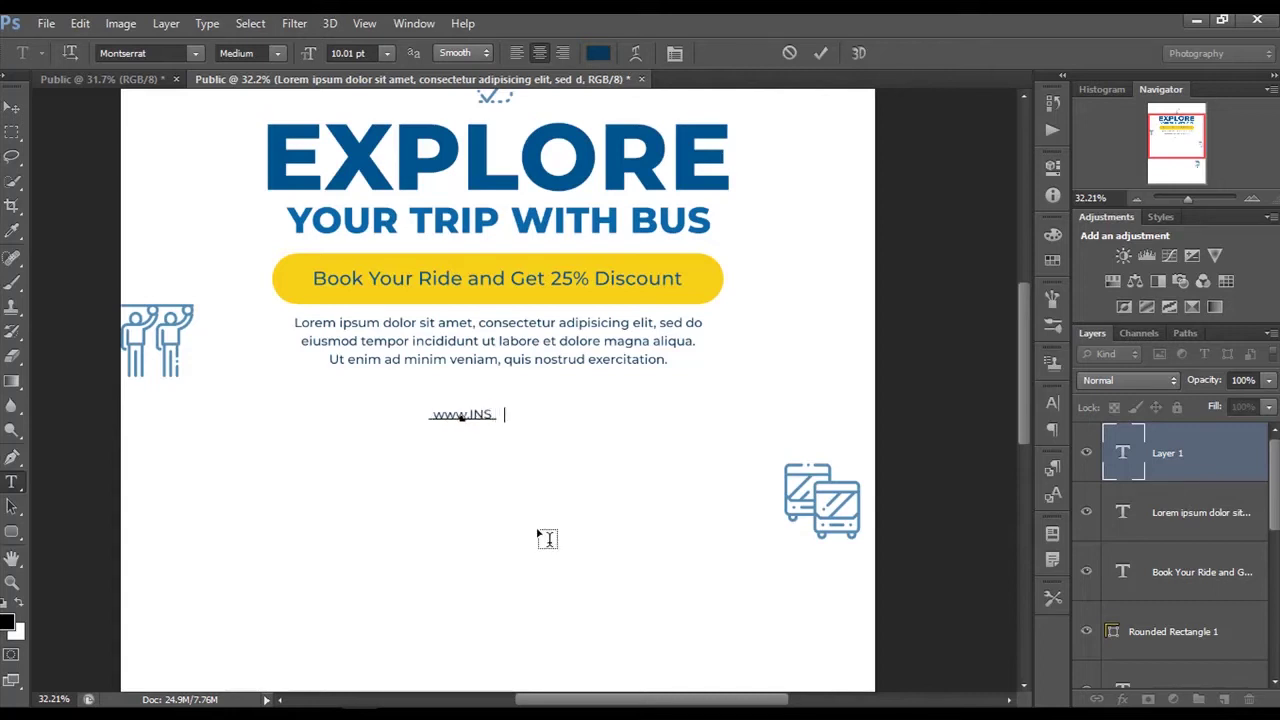
type("ERT. com")
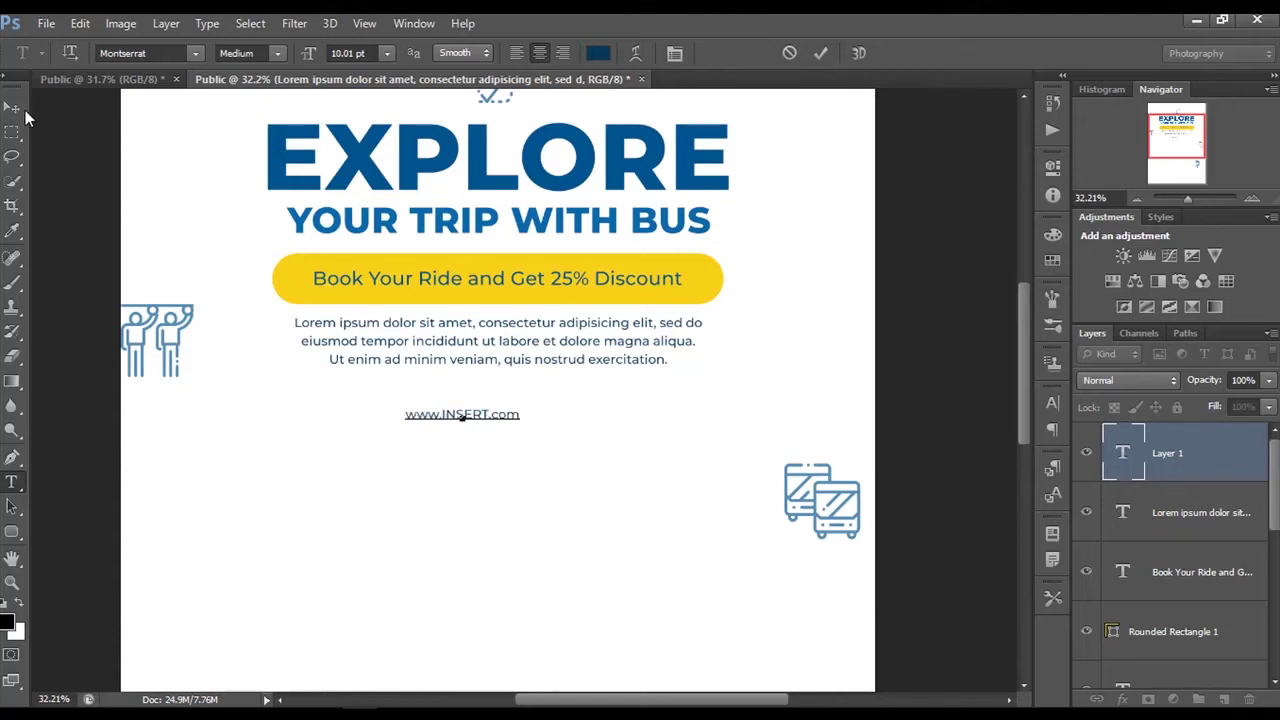
left_click(12, 107)
key("ctrl+a")
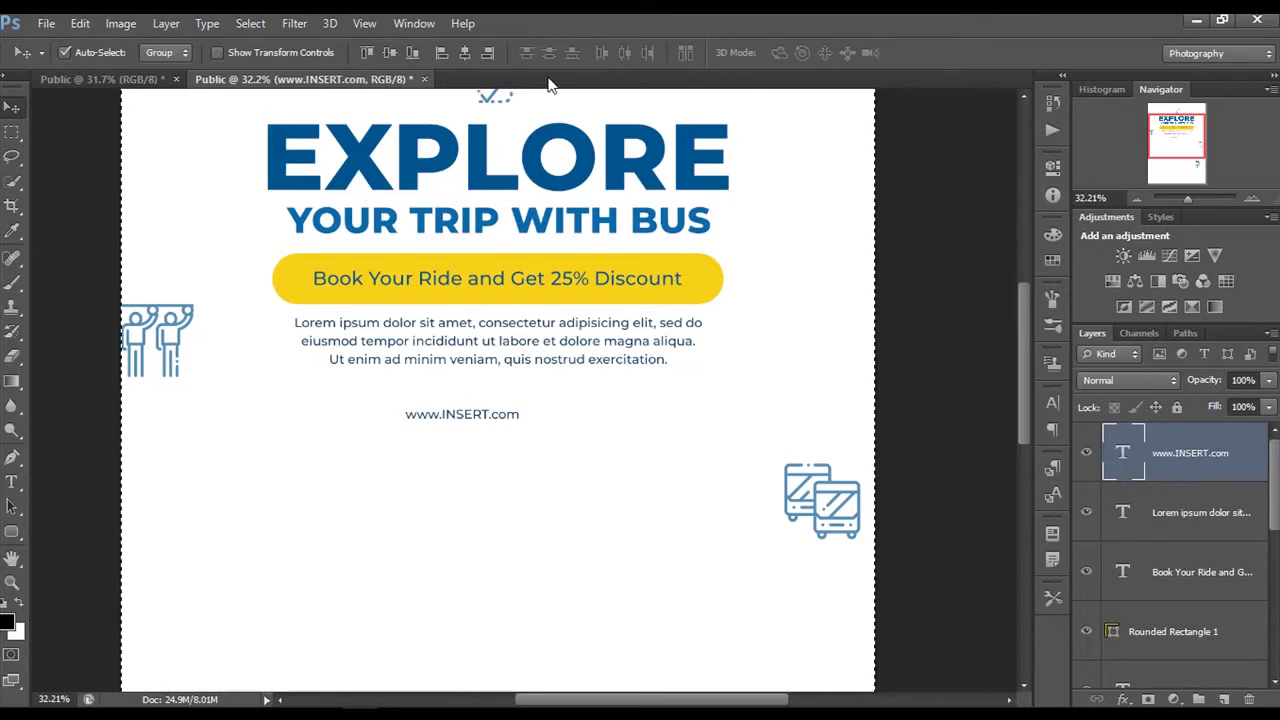
left_click(465, 53)
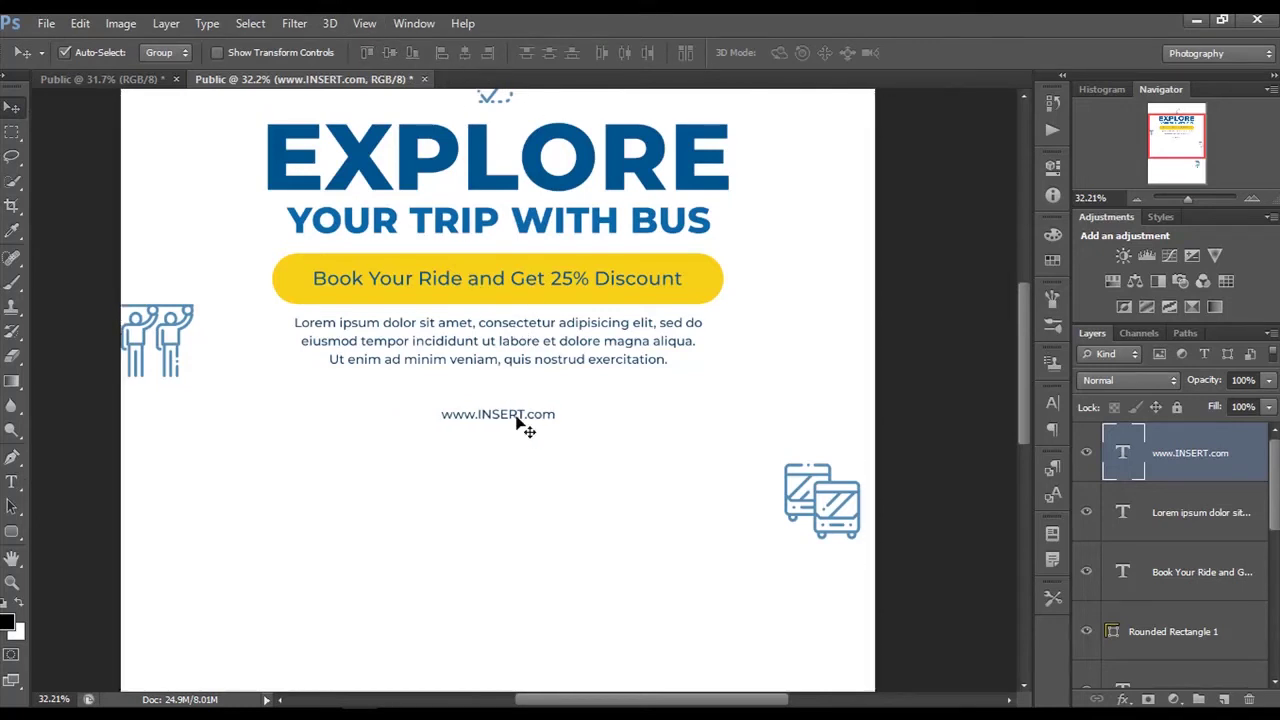
left_click_drag(518, 418, 512, 394)
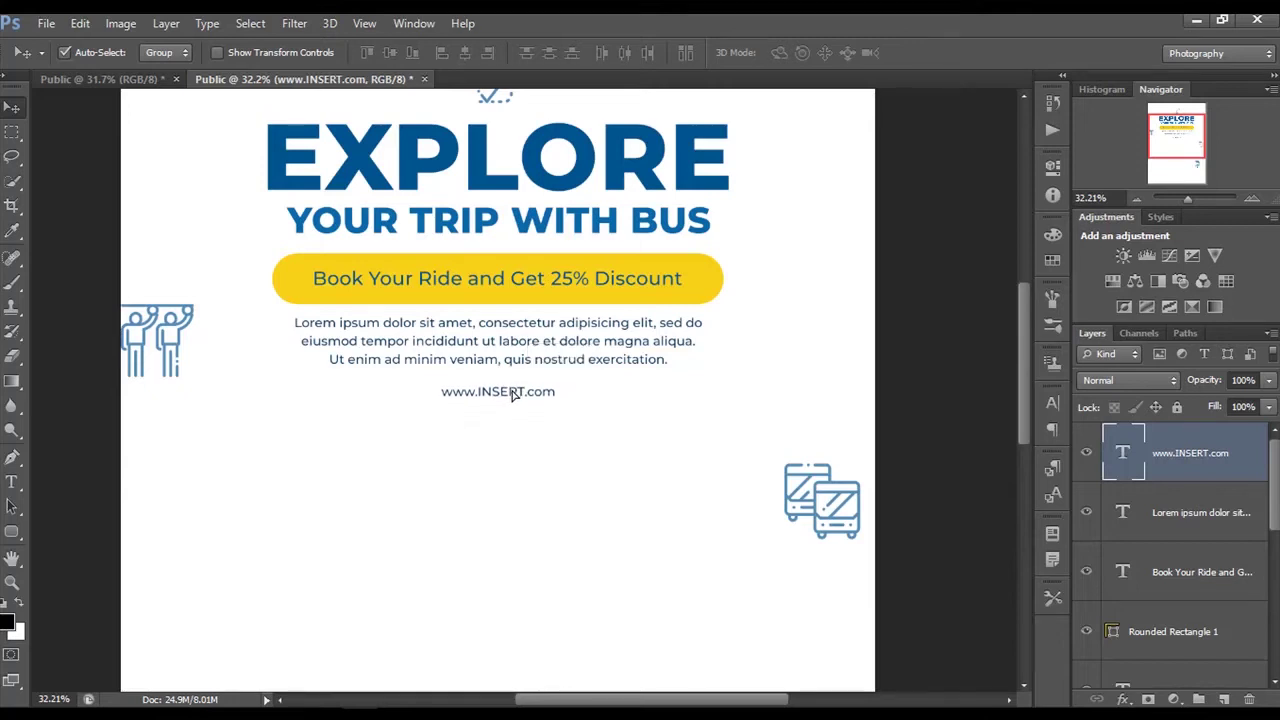
scroll(526, 371, "down", 3)
scroll(528, 371, "down", 1)
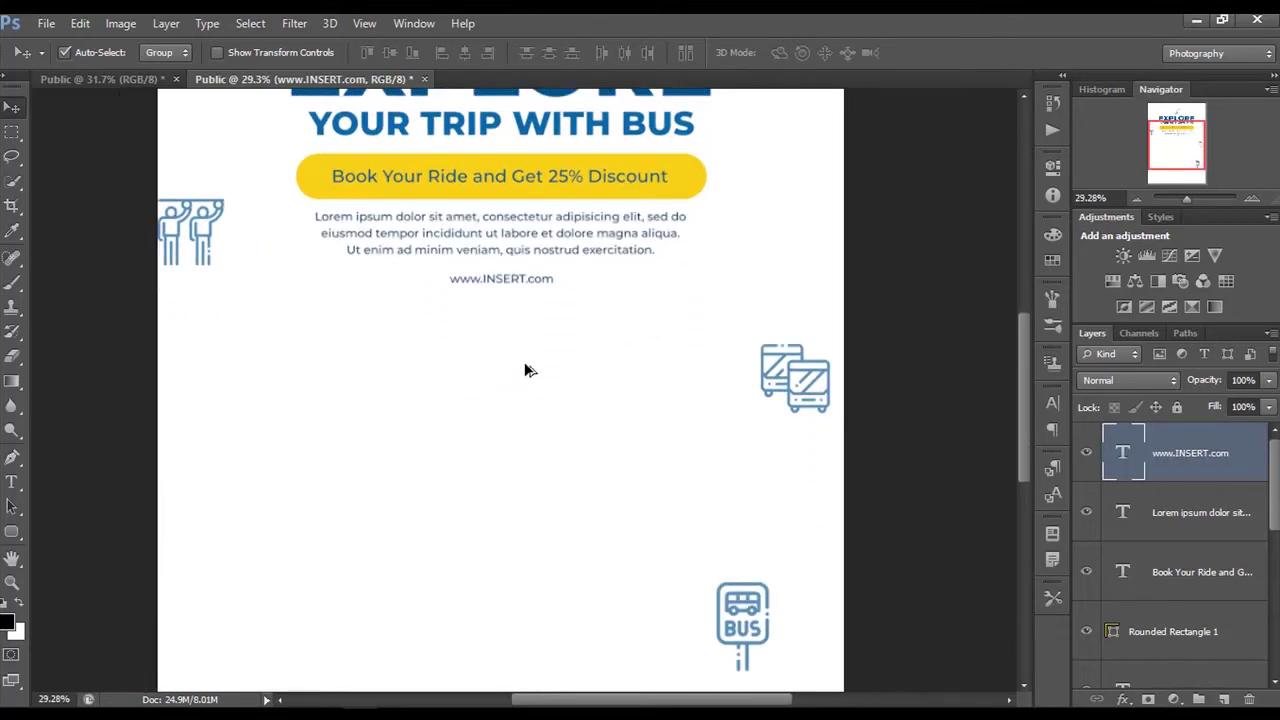
scroll(528, 371, "down", 1)
scroll(528, 371, "down", 1)
scroll(528, 371, "down", 1)
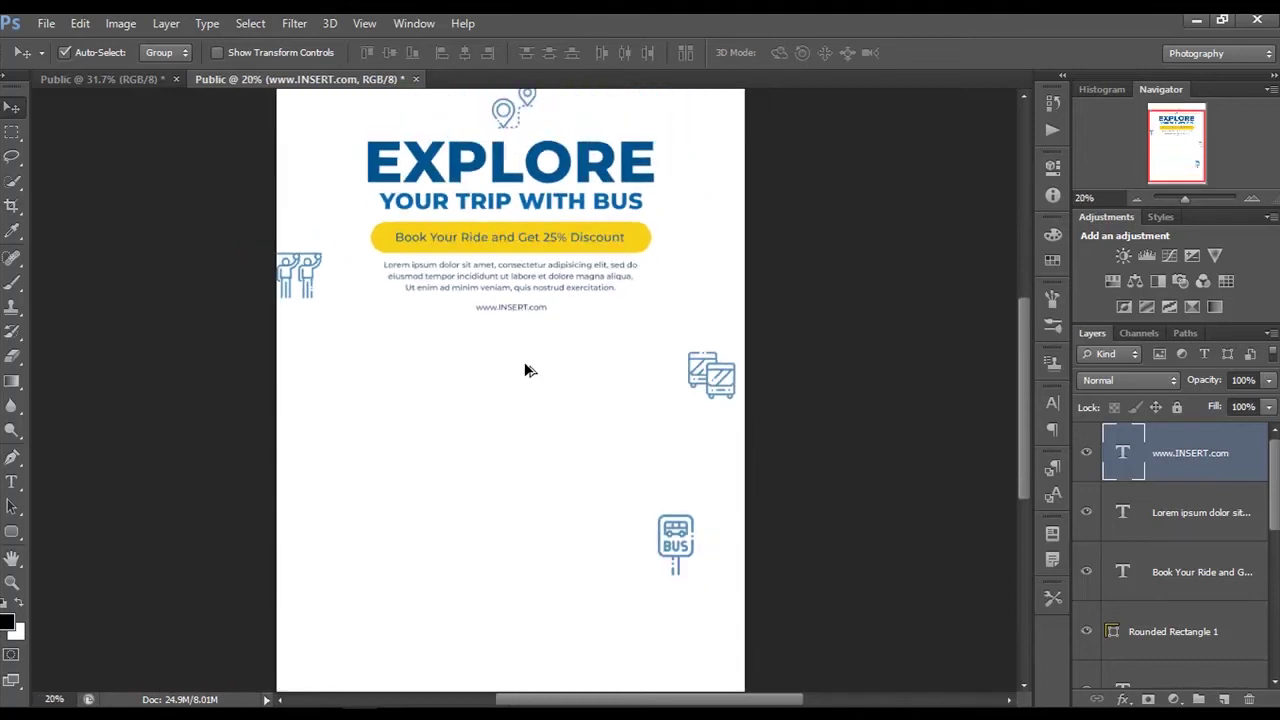
scroll(528, 371, "down", 1)
scroll(528, 371, "down", 1)
scroll(470, 441, "up", 2)
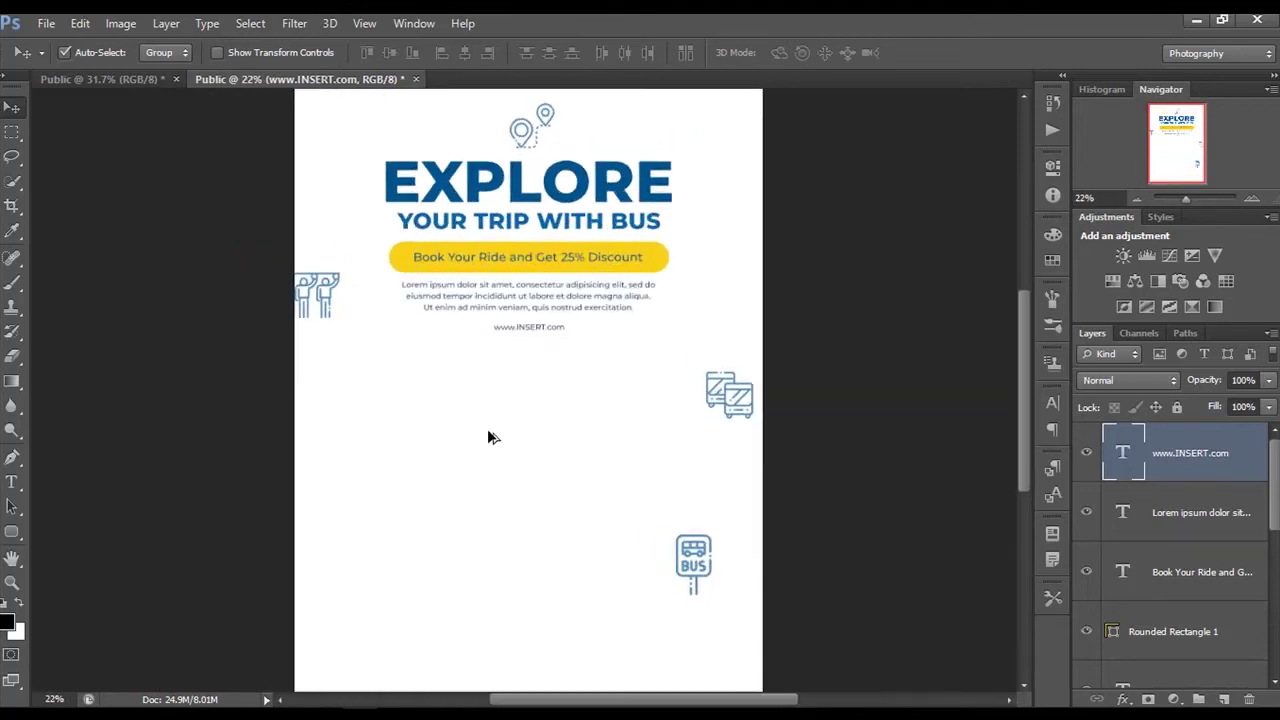
scroll(487, 429, "up", 1)
scroll(487, 429, "down", 1)
scroll(489, 427, "down", 2)
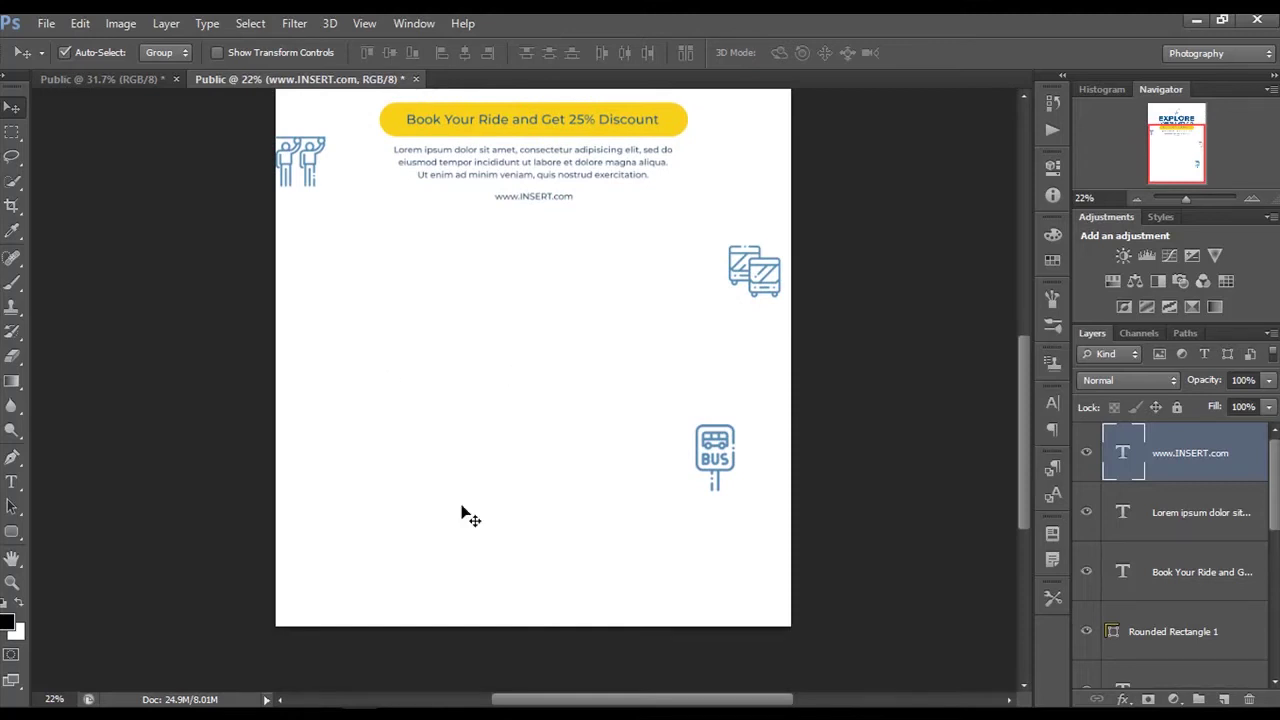
Draw a large black ellipse near the page bottom and move it left.
left_click(12, 532)
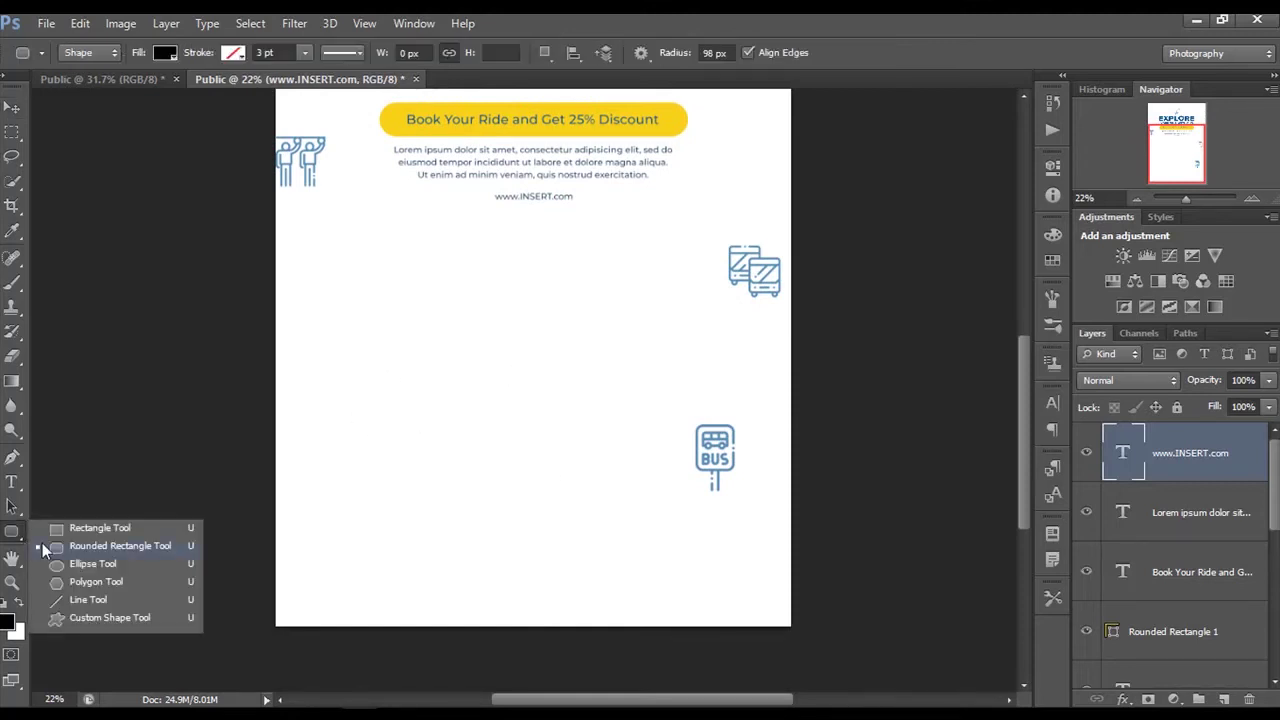
left_click(103, 568)
mouse_move(429, 413)
left_mouse_down()
mouse_move(517, 515)
mouse_move(781, 595)
mouse_move(777, 557)
left_mouse_up()
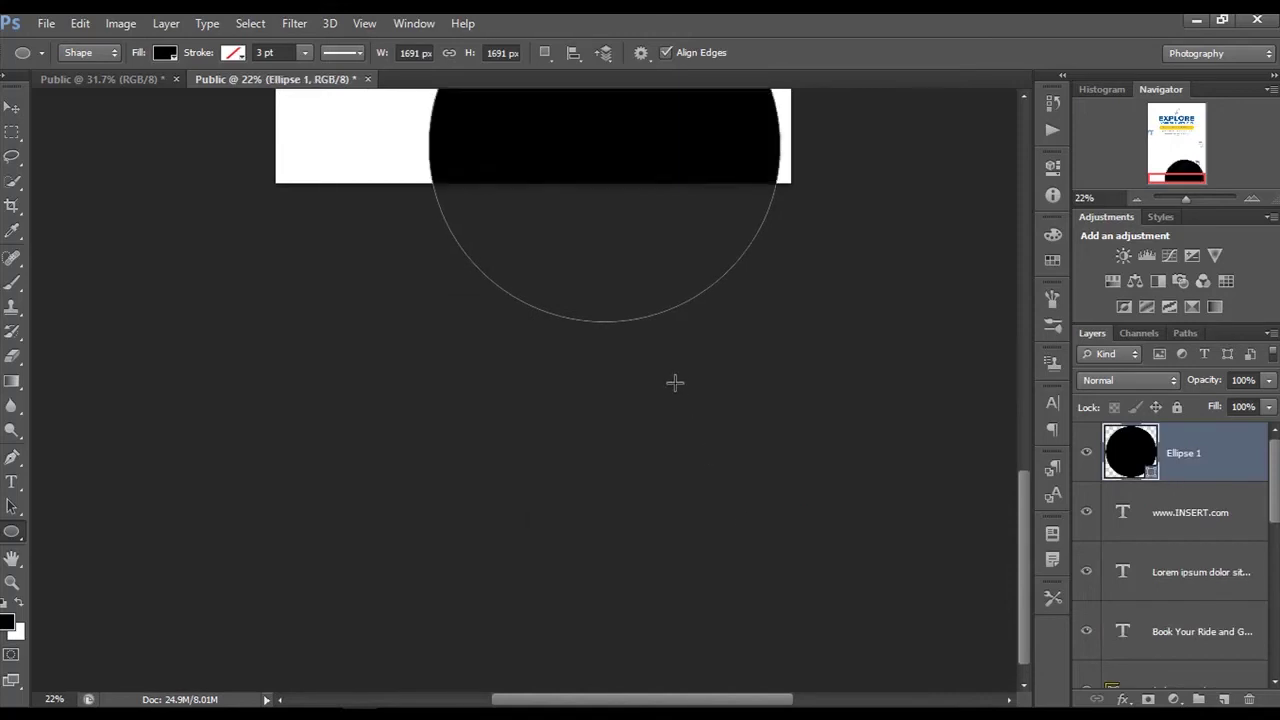
scroll(674, 381, "up", 5)
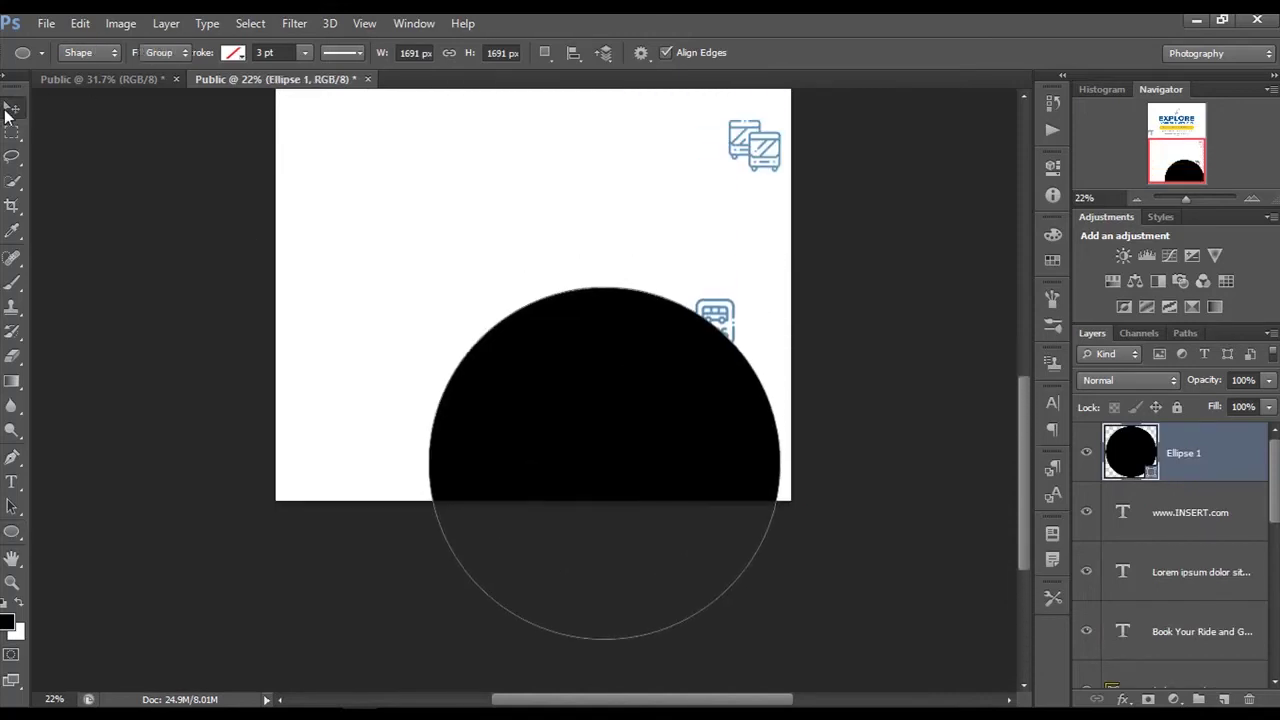
left_click(12, 107)
mouse_move(542, 421)
left_mouse_down()
mouse_move(418, 346)
mouse_move(394, 309)
left_mouse_up()
Scale the black circle to about 120% and position it at the lower left.
key("ctrl+t")
left_click_drag(593, 501, 676, 583)
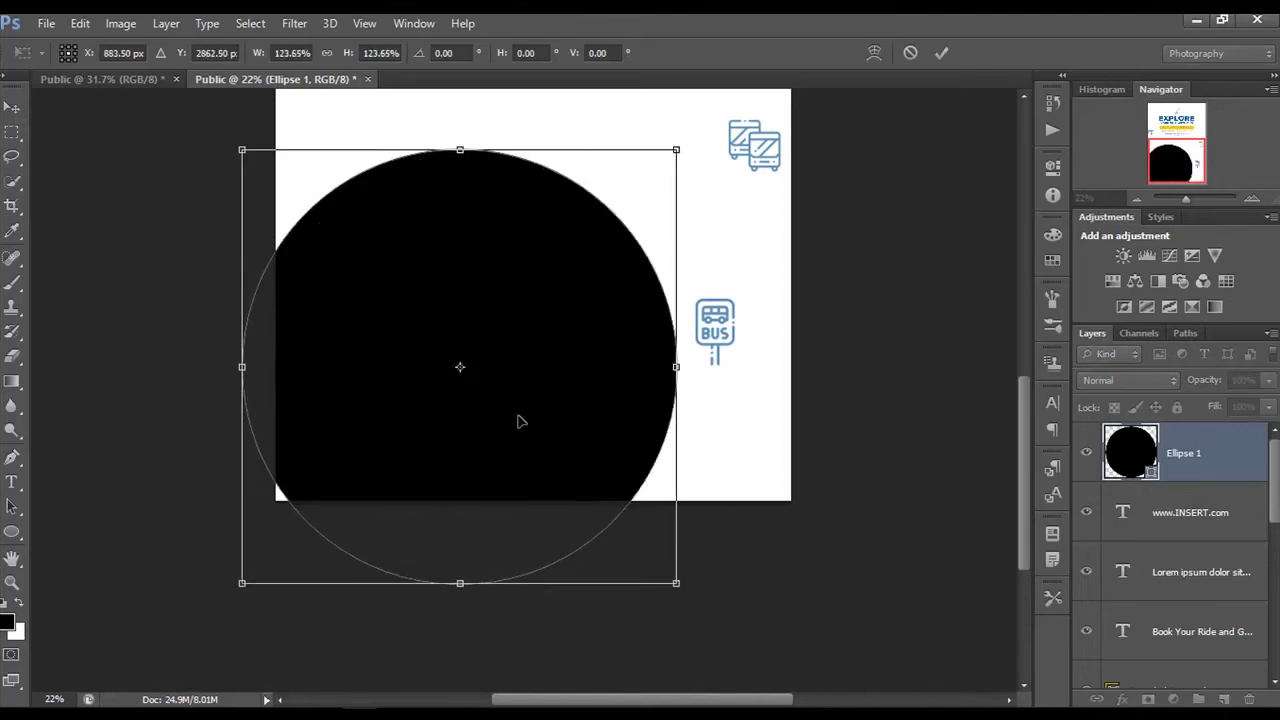
scroll(522, 425, "up", 2)
scroll(543, 454, "up", 3)
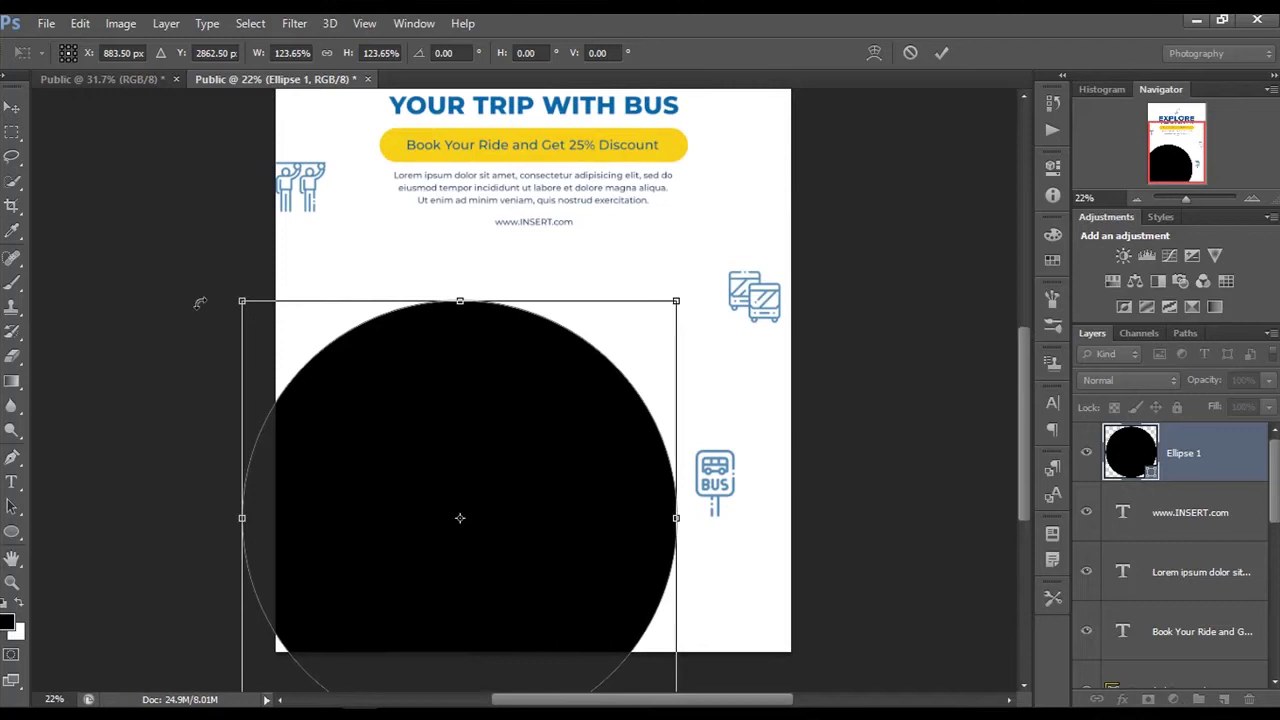
left_click_drag(240, 300, 289, 343)
mouse_move(414, 534)
left_mouse_down()
mouse_move(383, 494)
mouse_move(363, 508)
mouse_move(377, 534)
mouse_move(366, 560)
left_mouse_up()
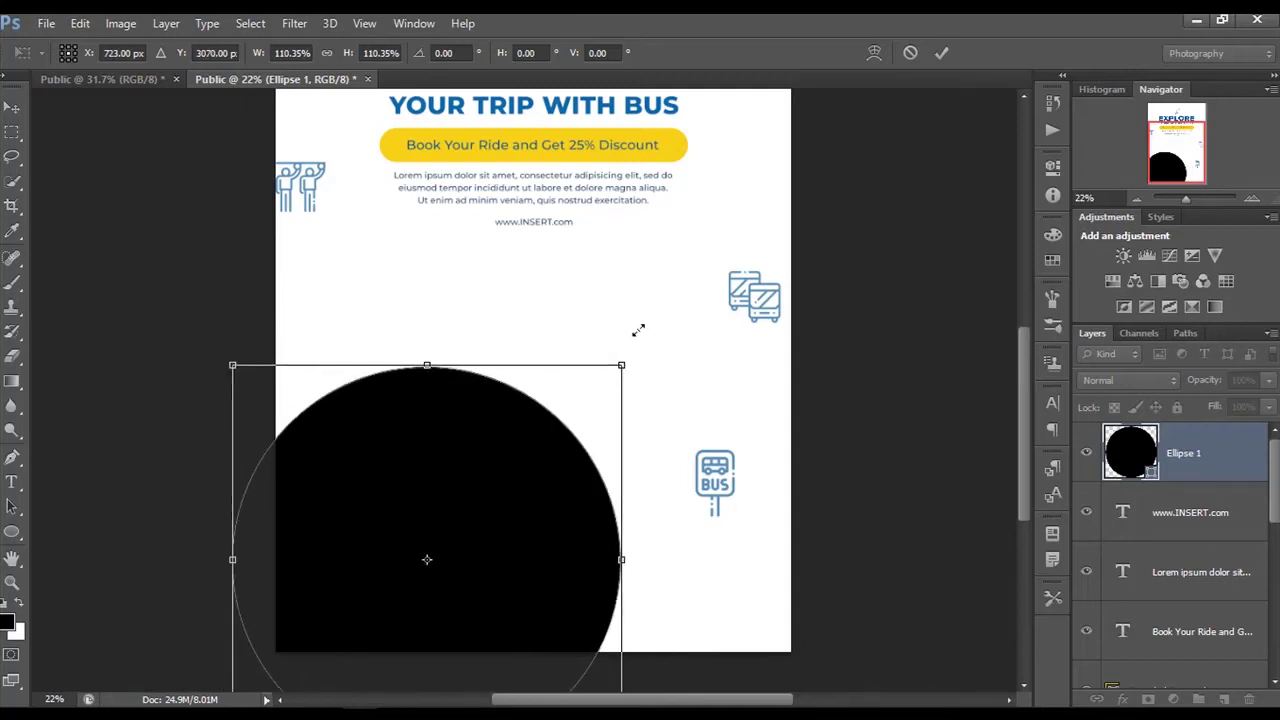
left_click_drag(620, 367, 646, 314)
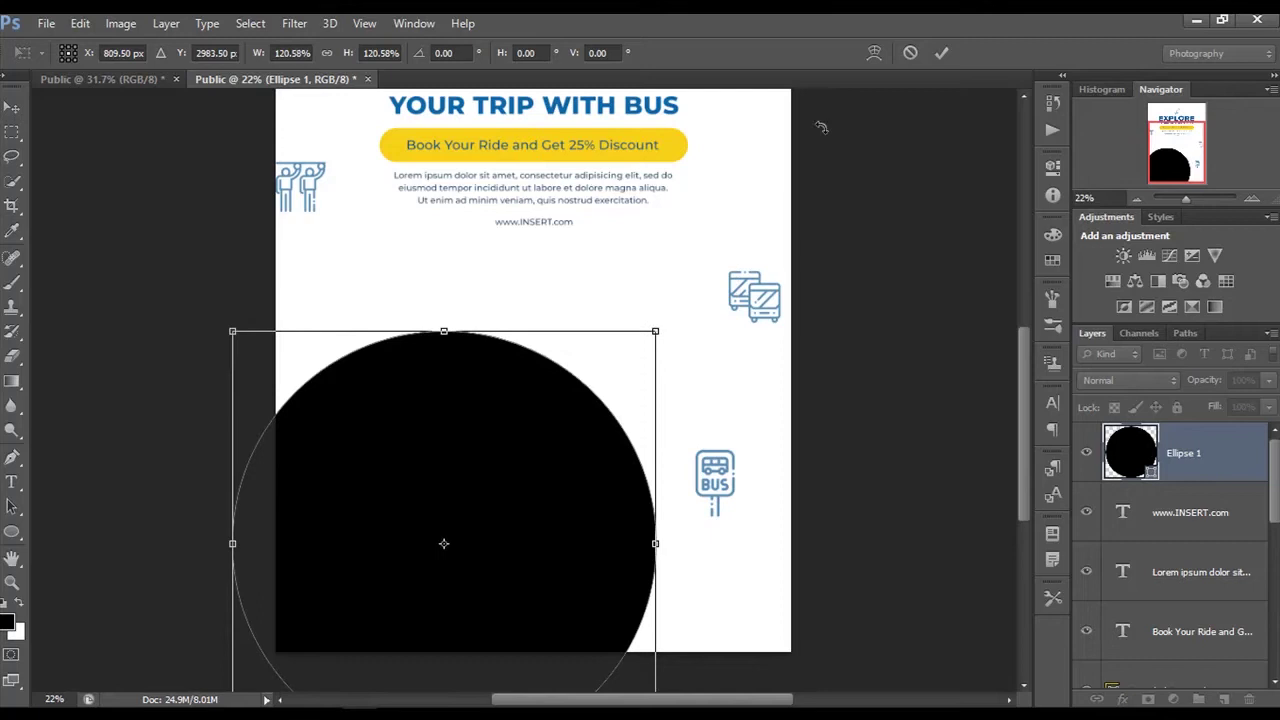
scroll(495, 370, "down", 3)
scroll(514, 366, "down", 1)
Move the black circle further up and left on the flyer.
right_click(533, 294)
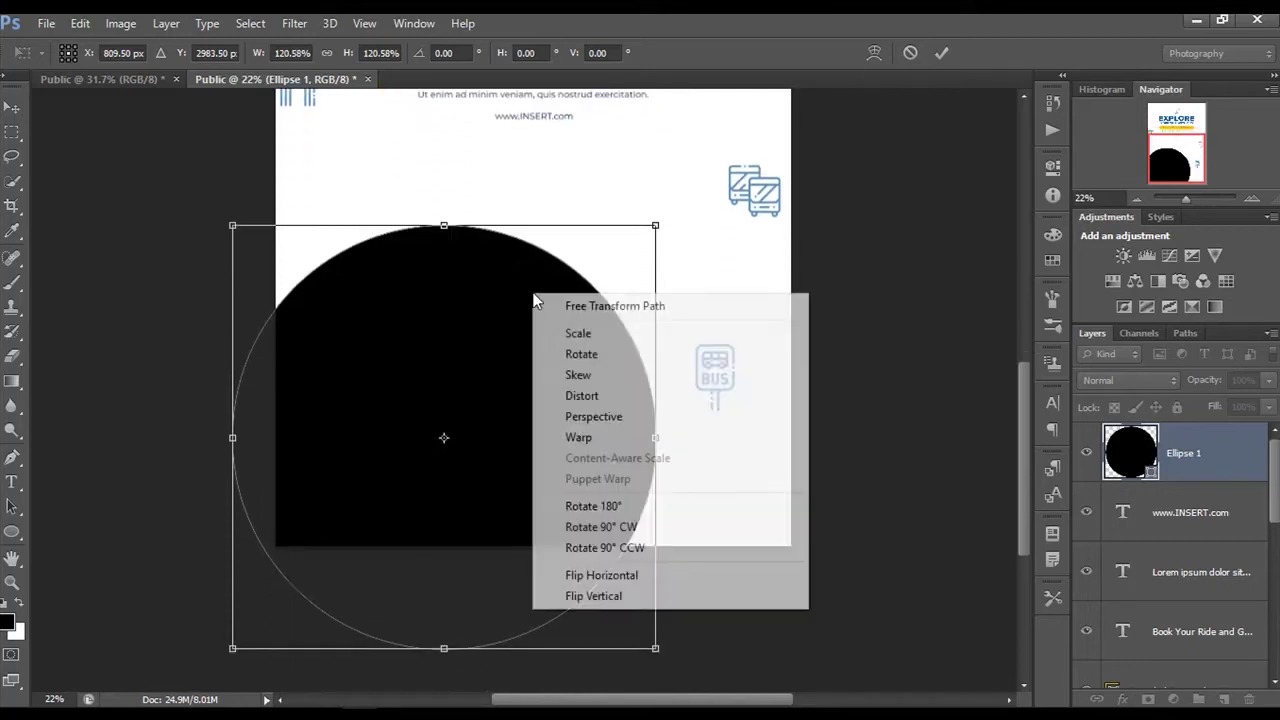
left_click(833, 79)
mouse_move(469, 412)
left_mouse_down()
mouse_move(443, 378)
mouse_move(457, 383)
left_mouse_up()
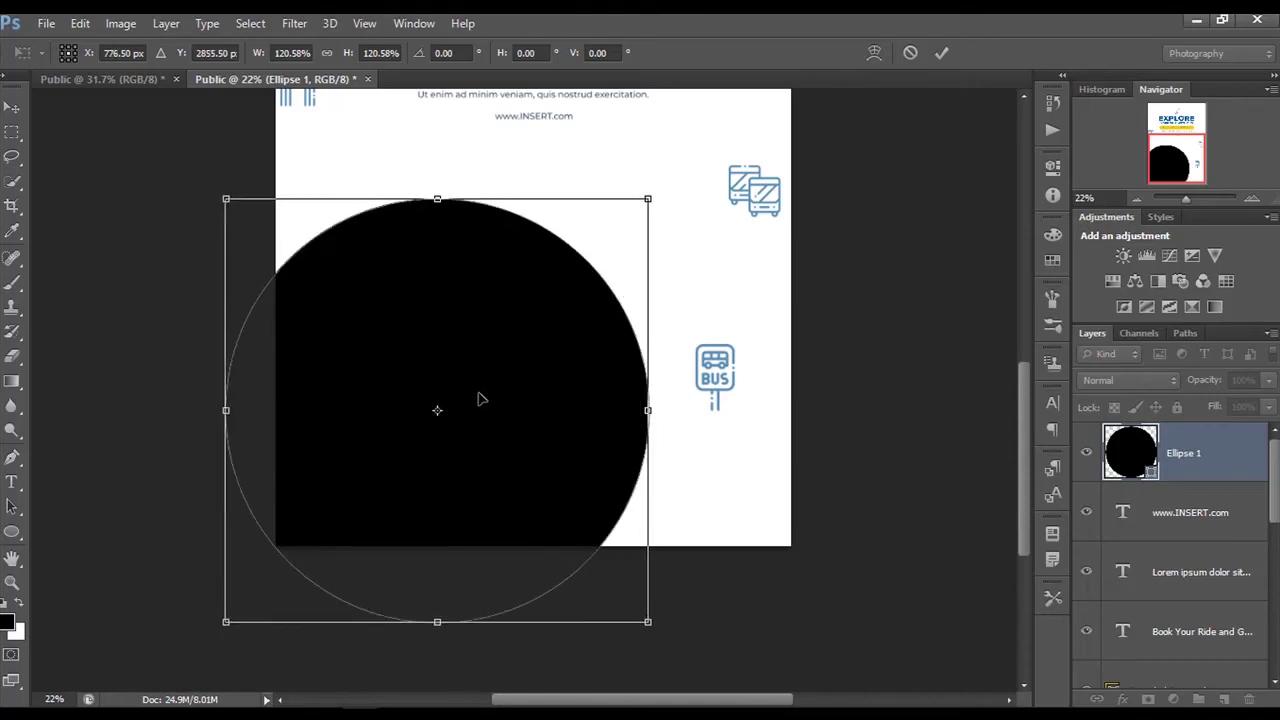
scroll(480, 397, "up", 2)
Warp the circle's edges inward into an irregular, leaning blob shape.
right_click(476, 378)
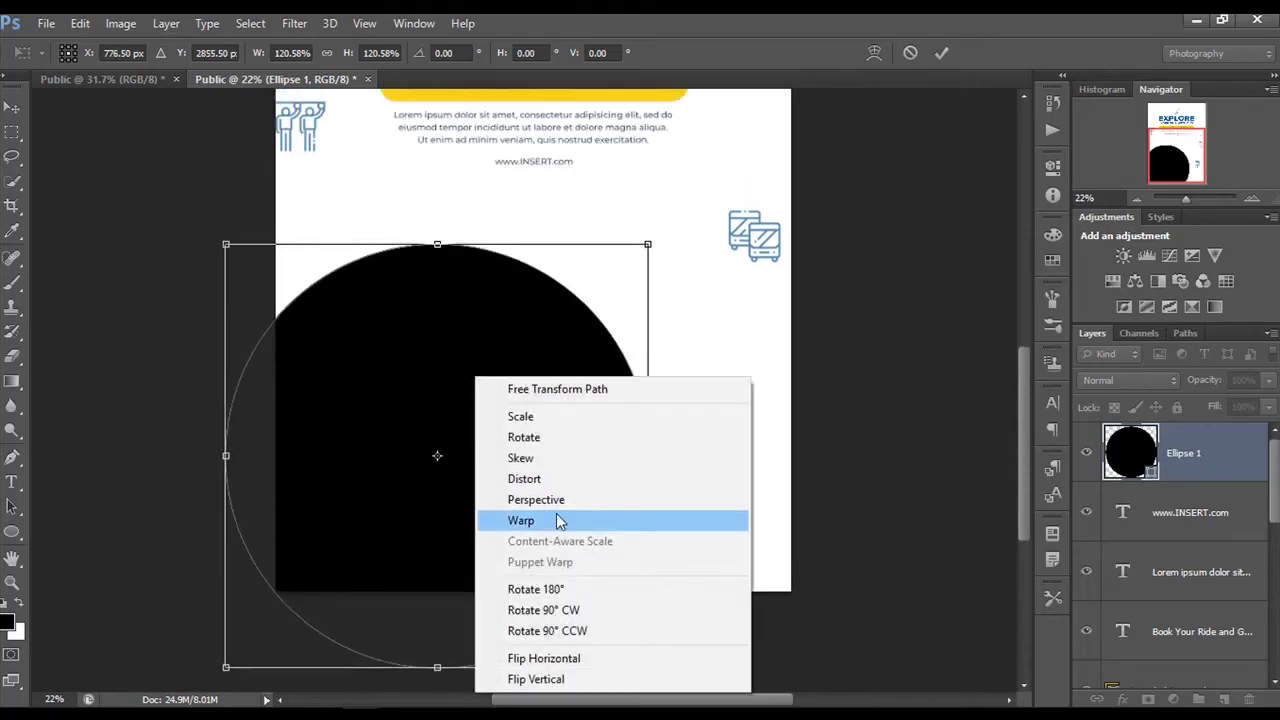
left_click(515, 520)
left_click_drag(227, 246, 317, 265)
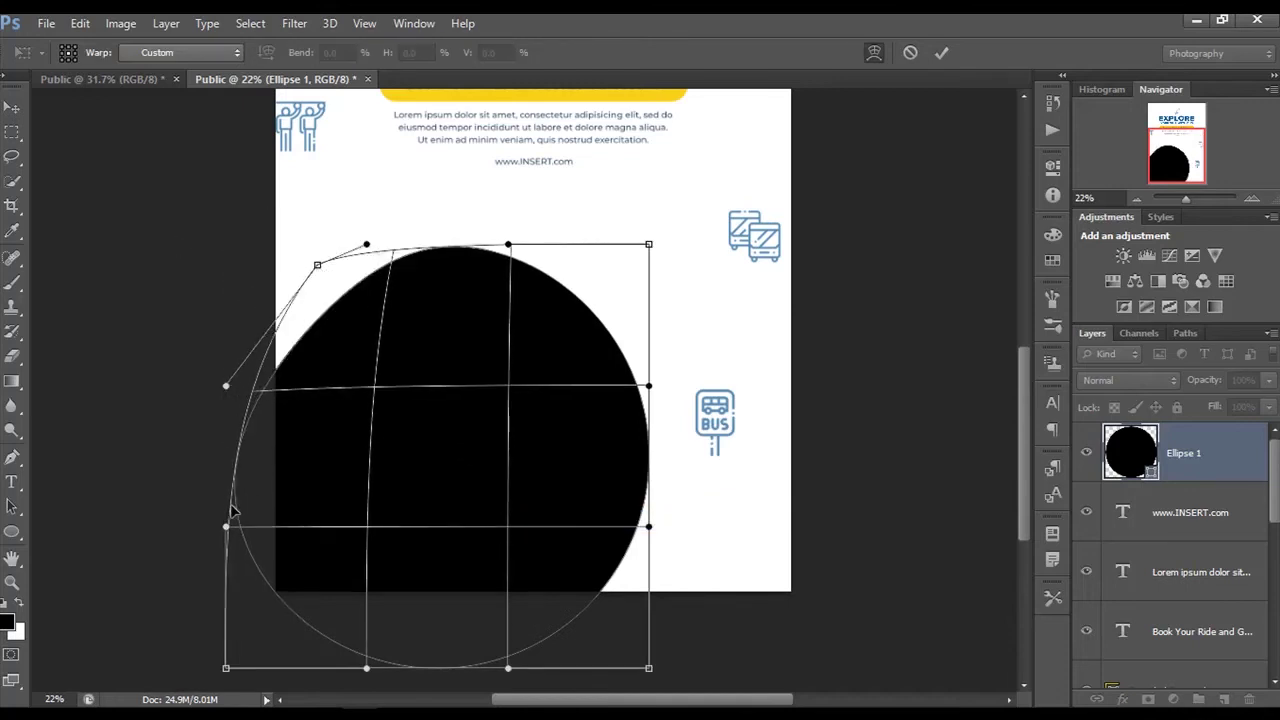
left_click_drag(229, 527, 260, 528)
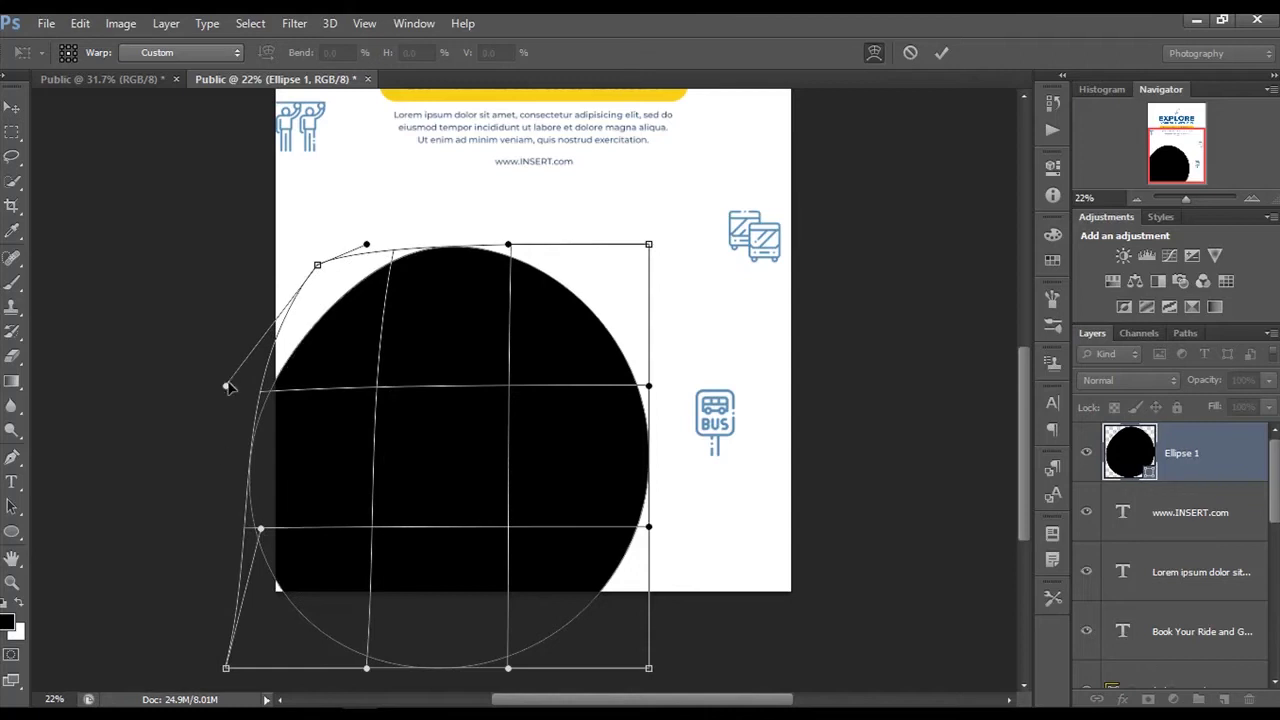
mouse_move(228, 388)
left_mouse_down()
mouse_move(268, 398)
mouse_move(258, 395)
left_mouse_up()
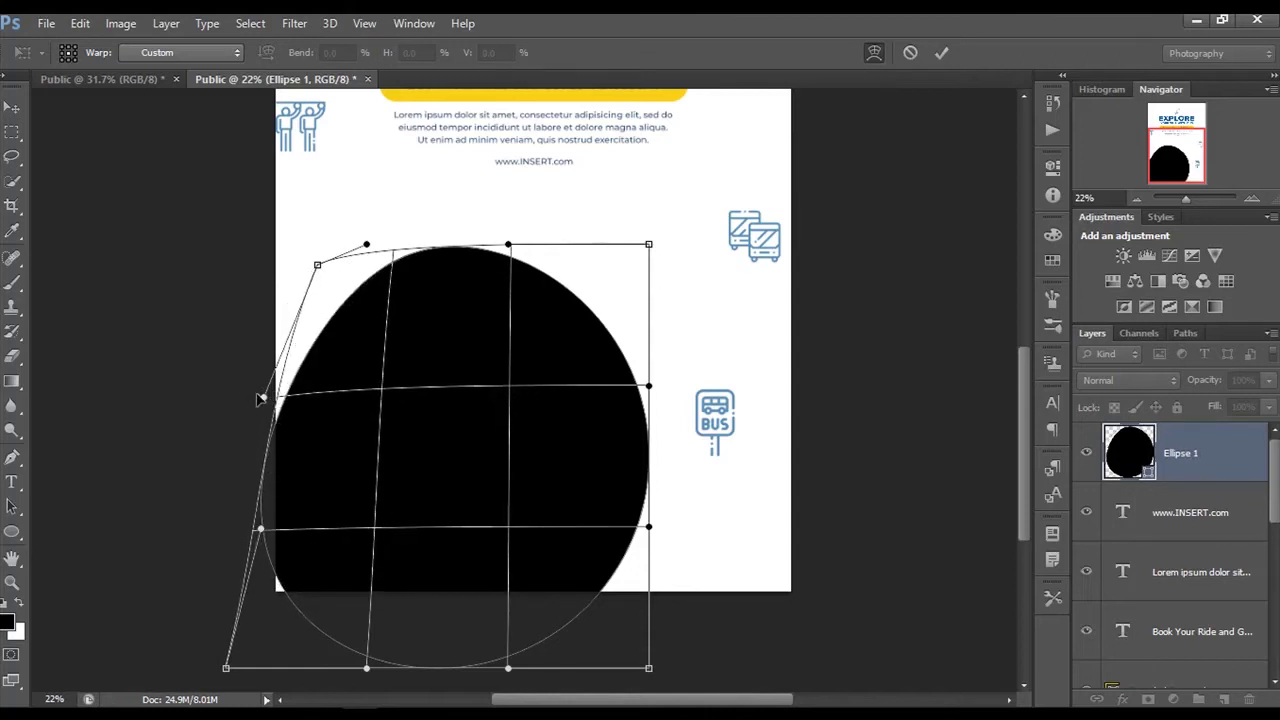
mouse_move(655, 248)
left_mouse_down()
mouse_move(683, 218)
mouse_move(674, 240)
left_mouse_up()
left_click_drag(650, 529, 540, 521)
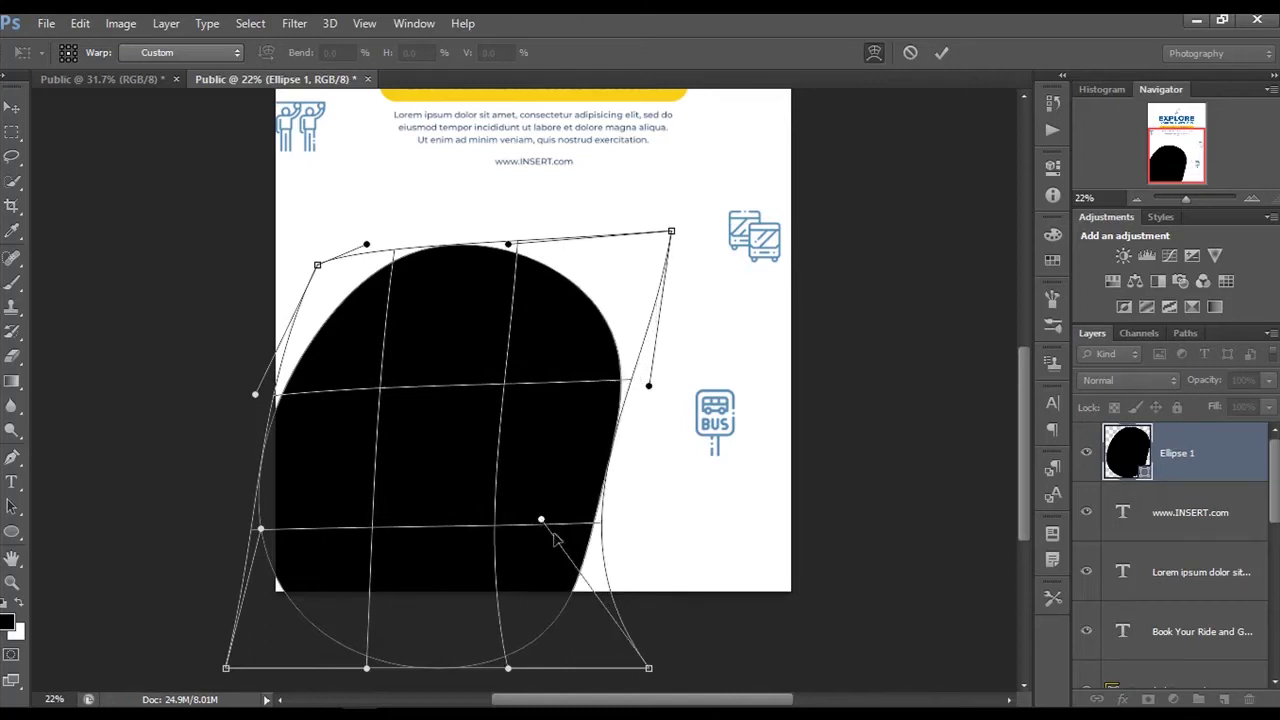
left_click_drag(652, 677, 616, 670)
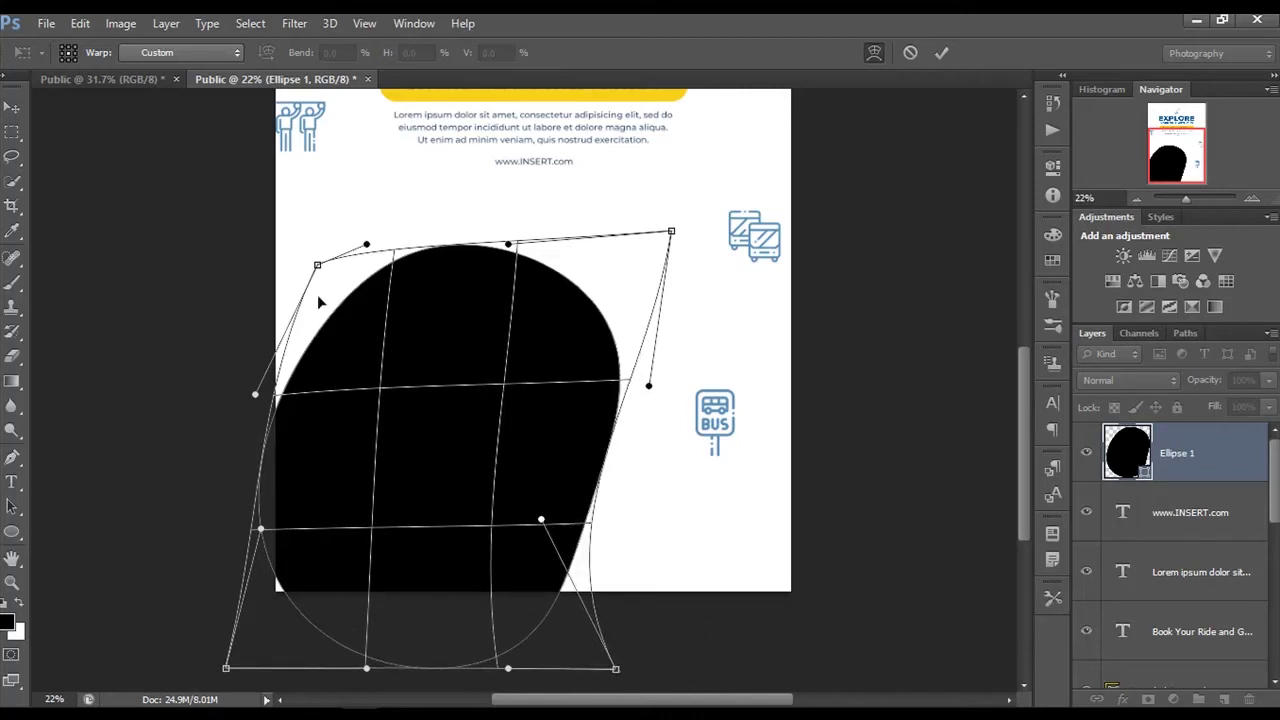
mouse_move(509, 247)
left_mouse_down()
mouse_move(539, 226)
mouse_move(551, 237)
mouse_move(502, 240)
left_mouse_up()
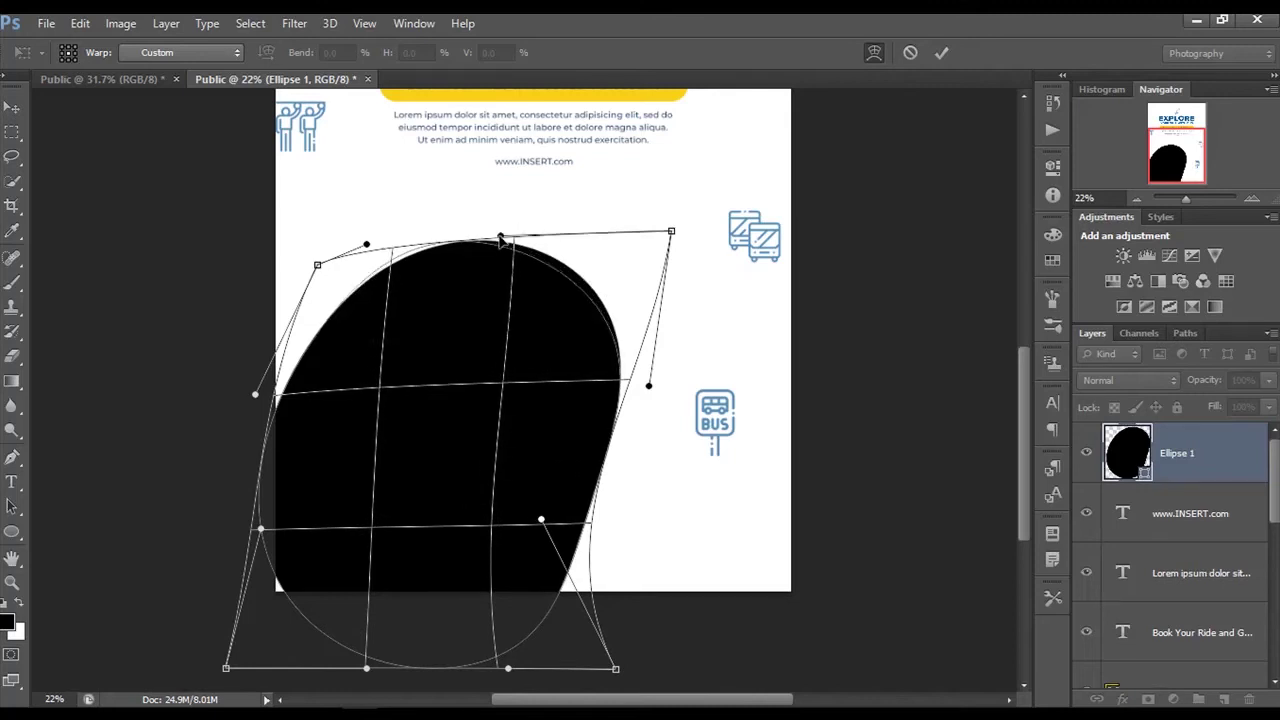
scroll(557, 381, "up", 1)
scroll(558, 383, "up", 1)
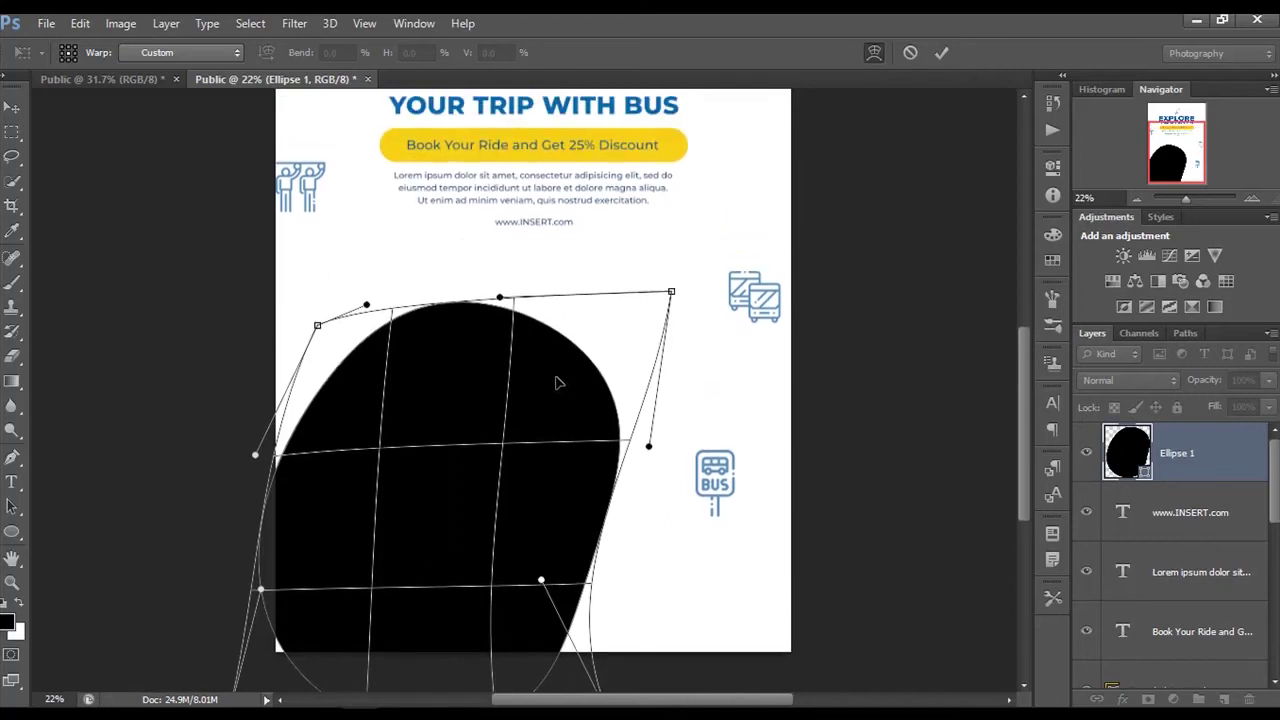
Commit the warp and nudge the blob slightly left and down.
left_click(941, 53)
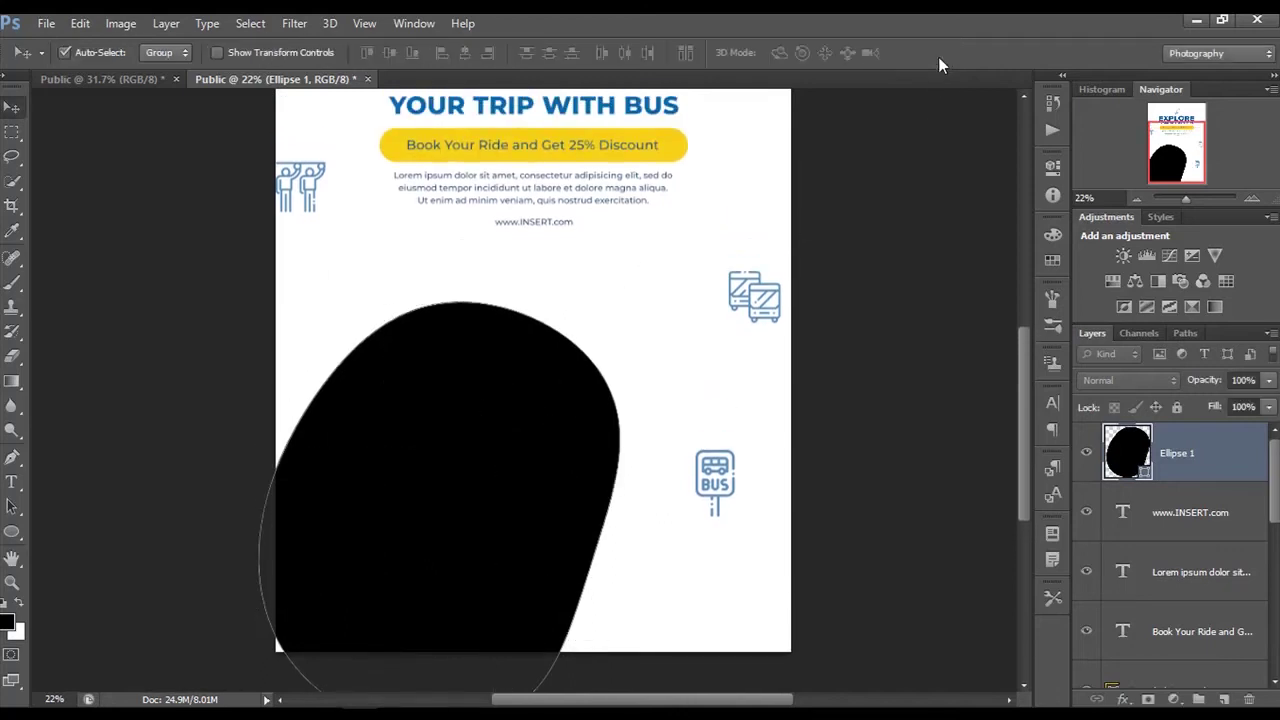
left_click_drag(406, 492, 398, 500)
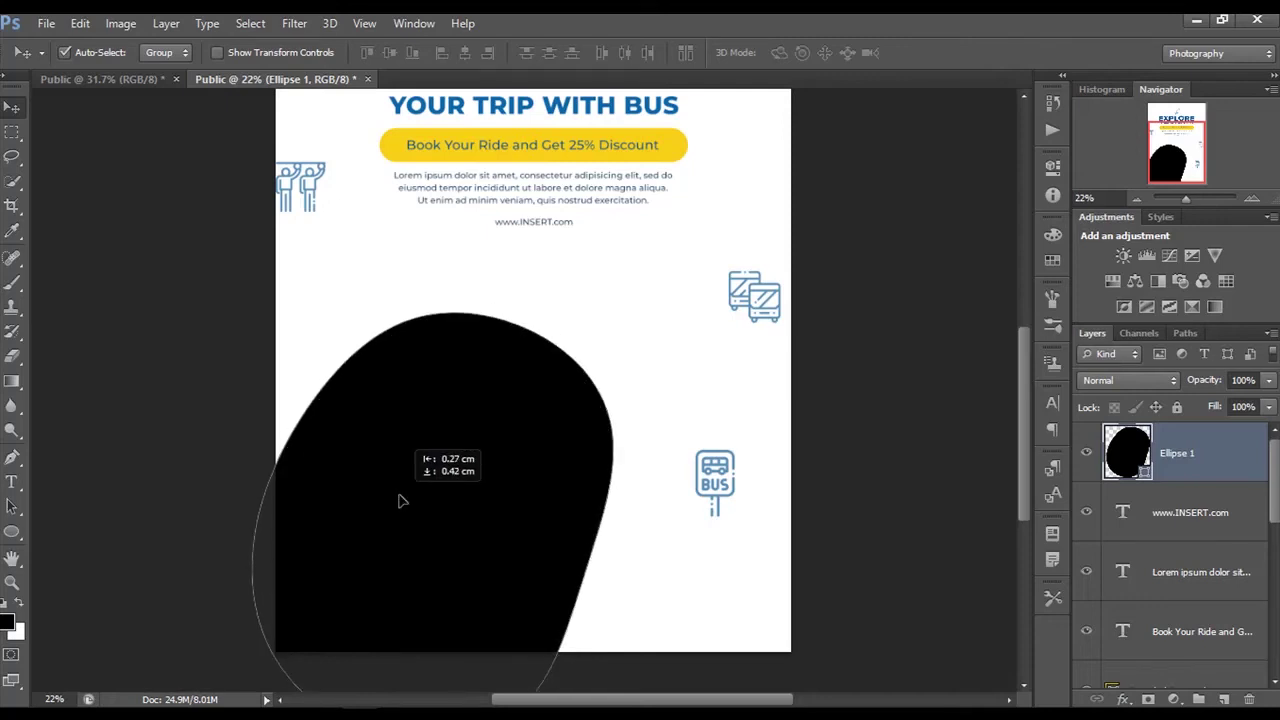
left_click(887, 352)
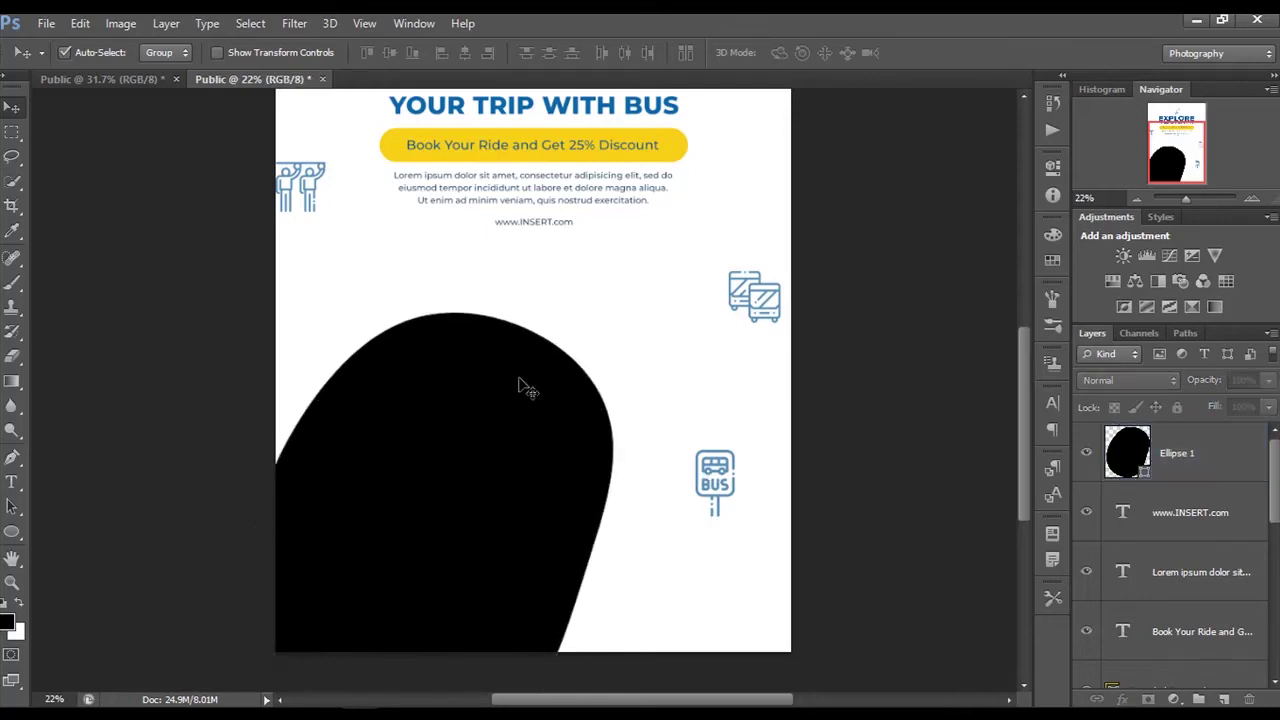
scroll(519, 378, "down", 2)
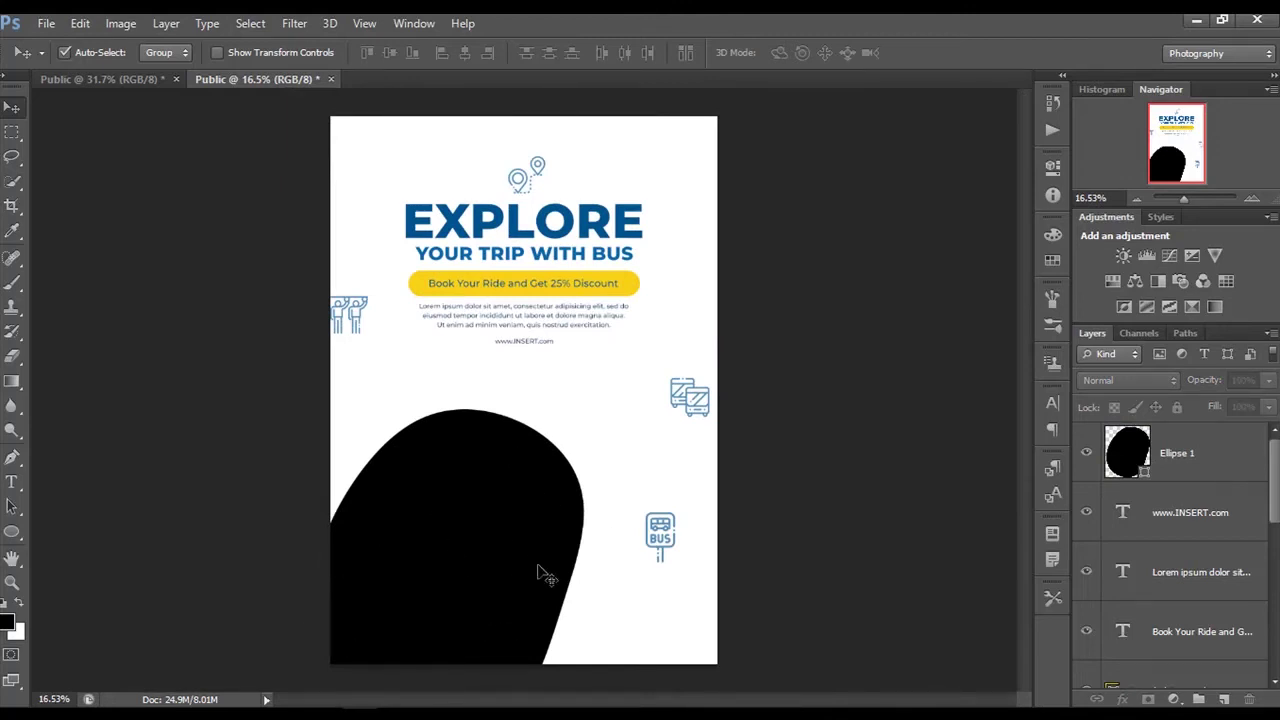
Fill Ellipse 1 with the discount pill's yellow, f8d118.
double_click(1130, 455)
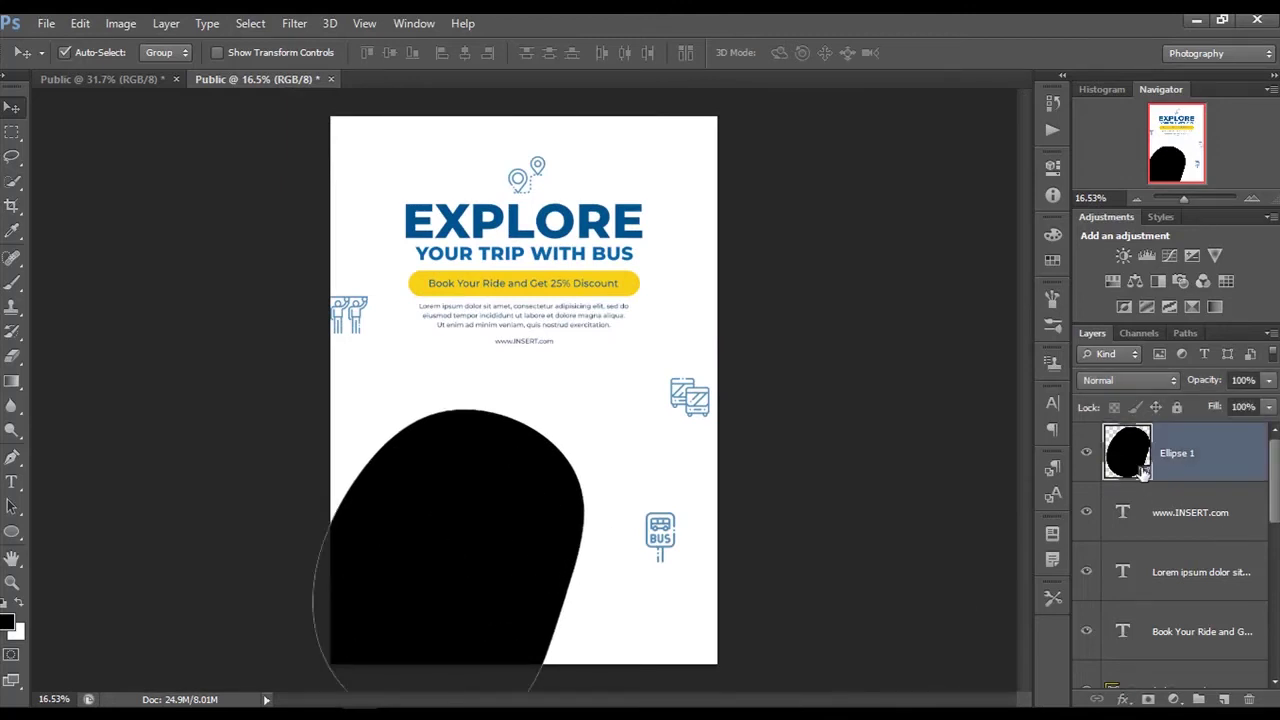
left_click(634, 278)
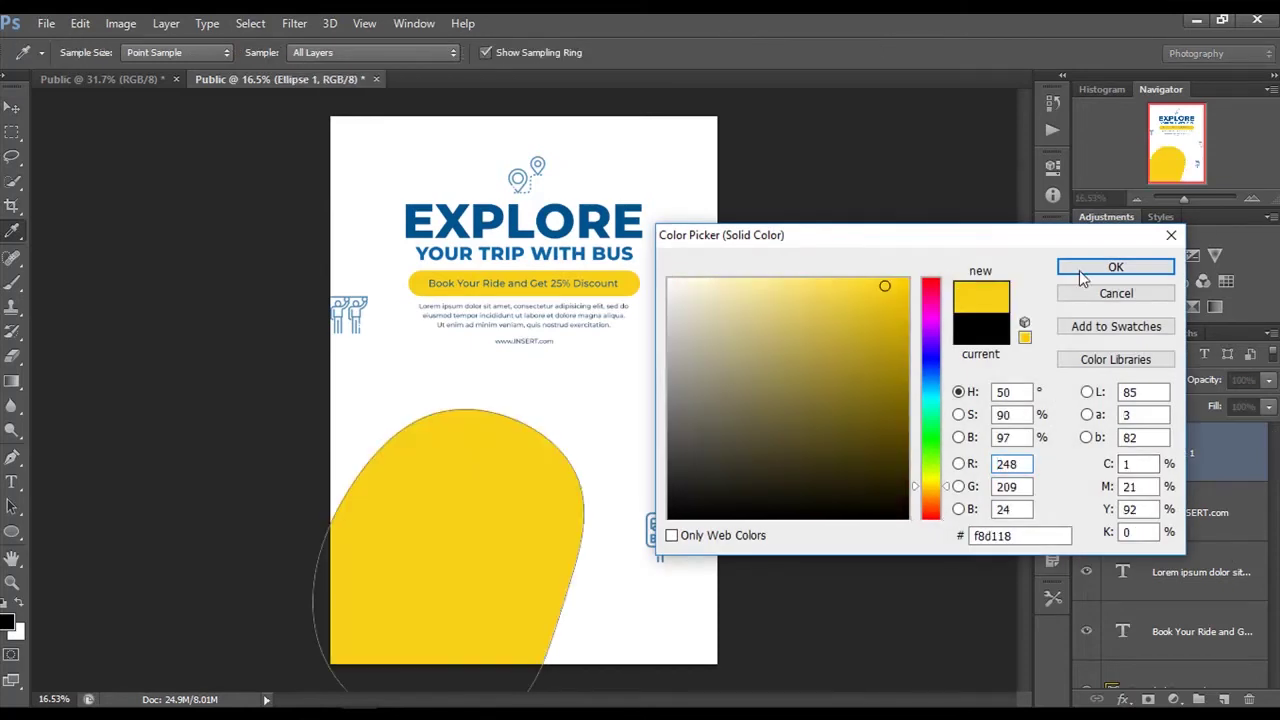
left_click(1100, 271)
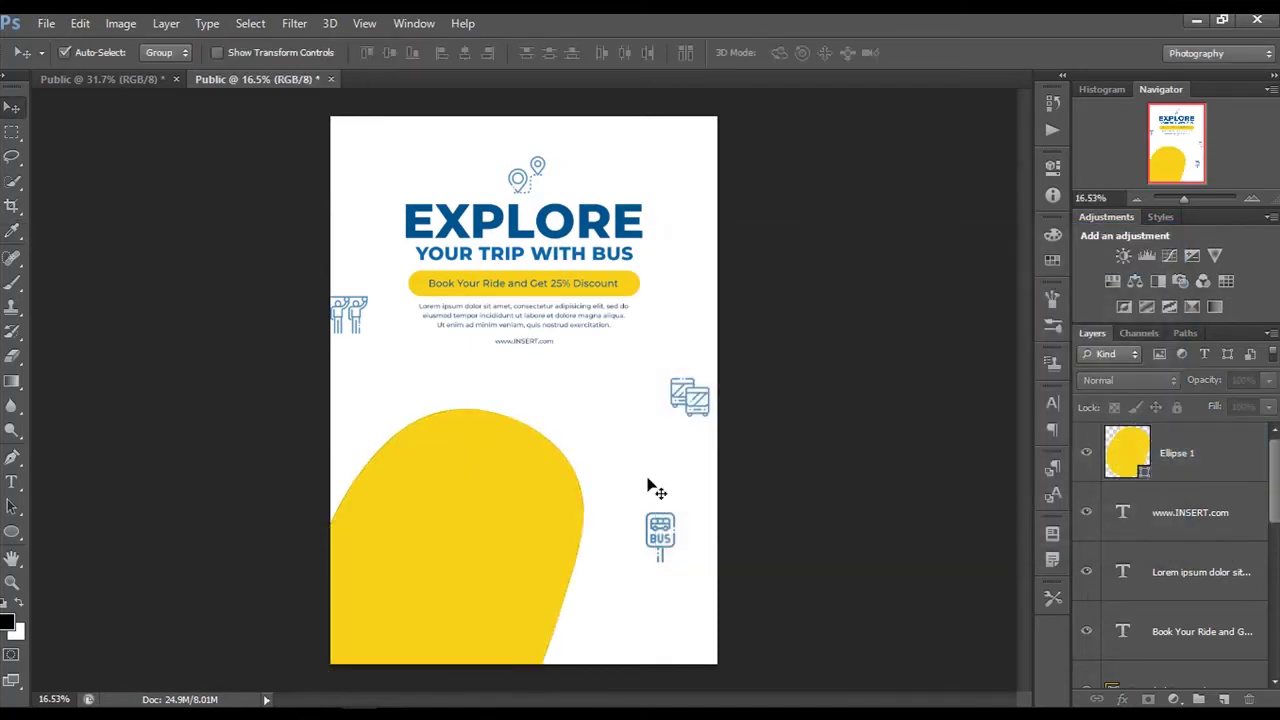
scroll(500, 414, "up", 1)
Duplicate the yellow blob with a slight downward offset.
mouse_move(473, 450)
left_mouse_down()
mouse_move(456, 476)
mouse_move(470, 476)
left_mouse_up()
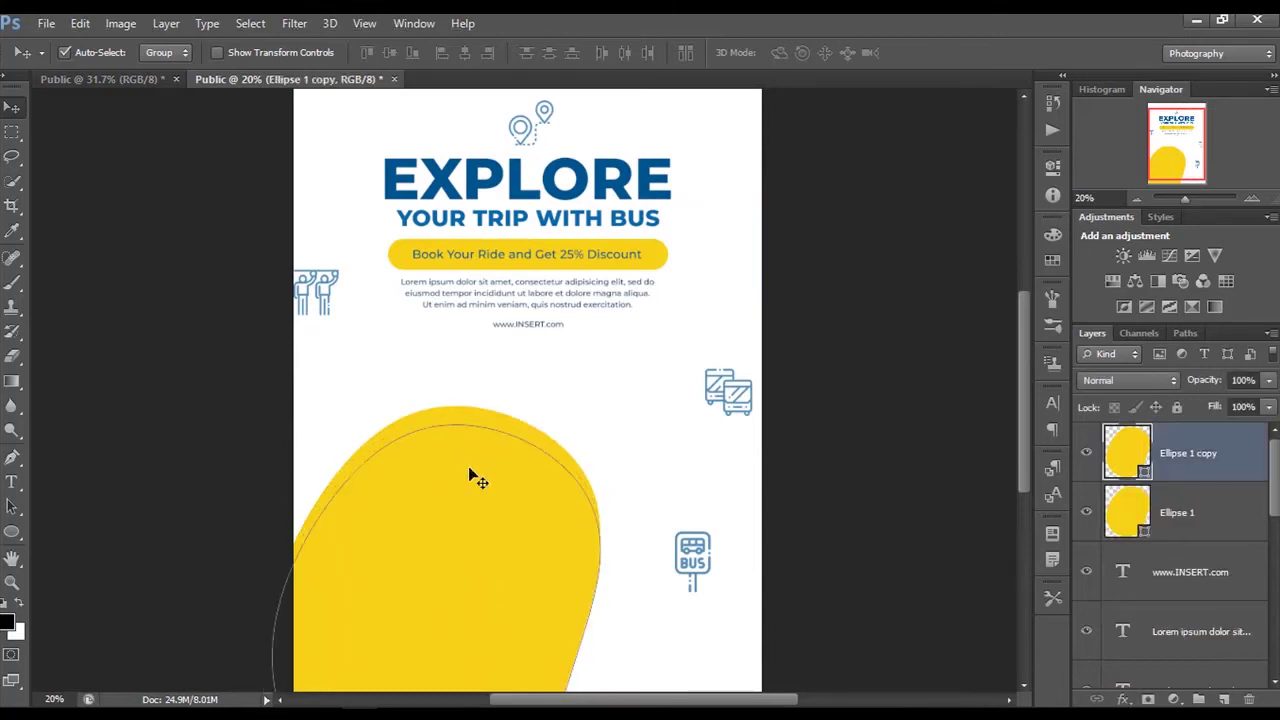
key("shift+Left")
key("shift+Left")
key("shift+Left")
key("shift+Right")
key("shift+Right")
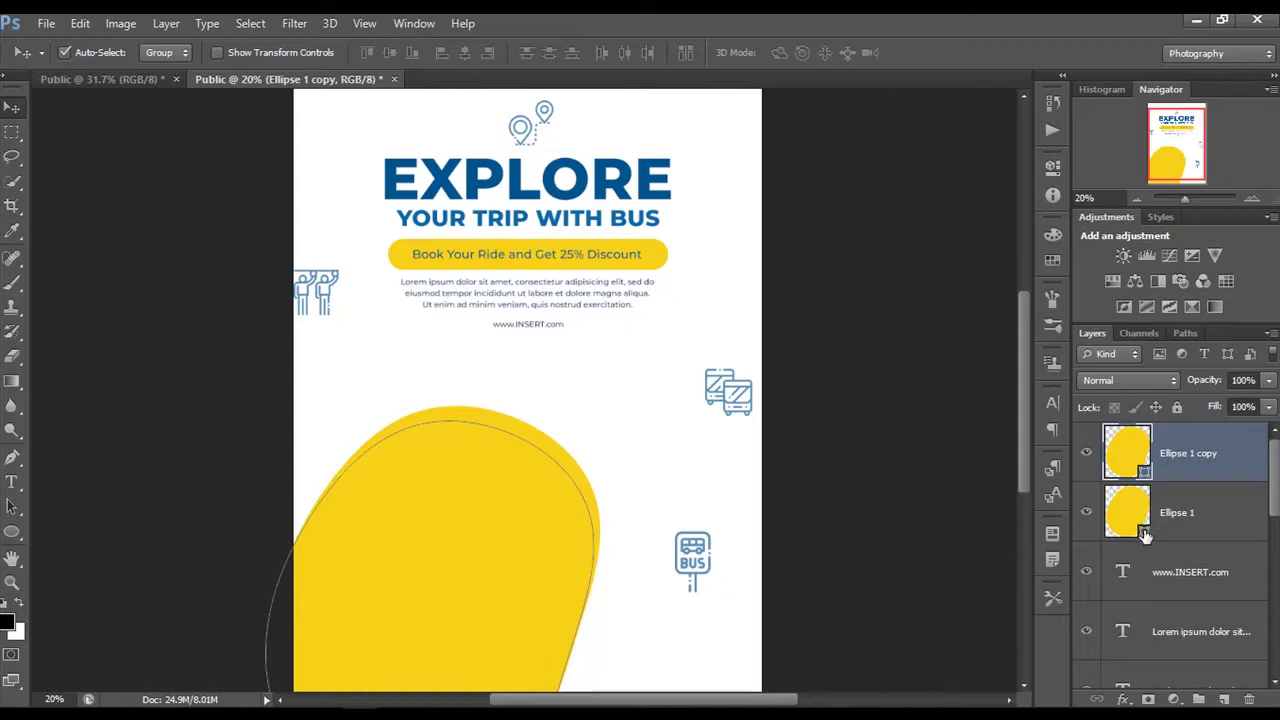
Recolour the original Ellipse 1 beneath to darker yellow ddae1f.
double_click(1143, 535)
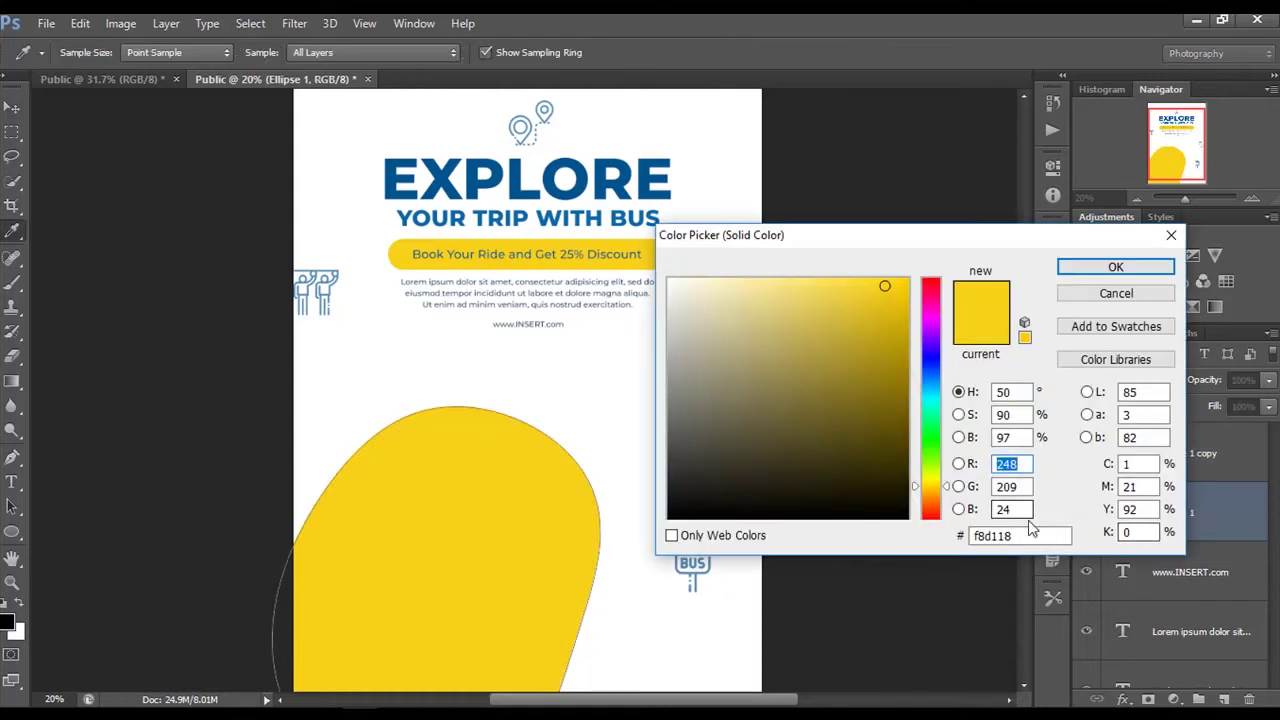
double_click(995, 536)
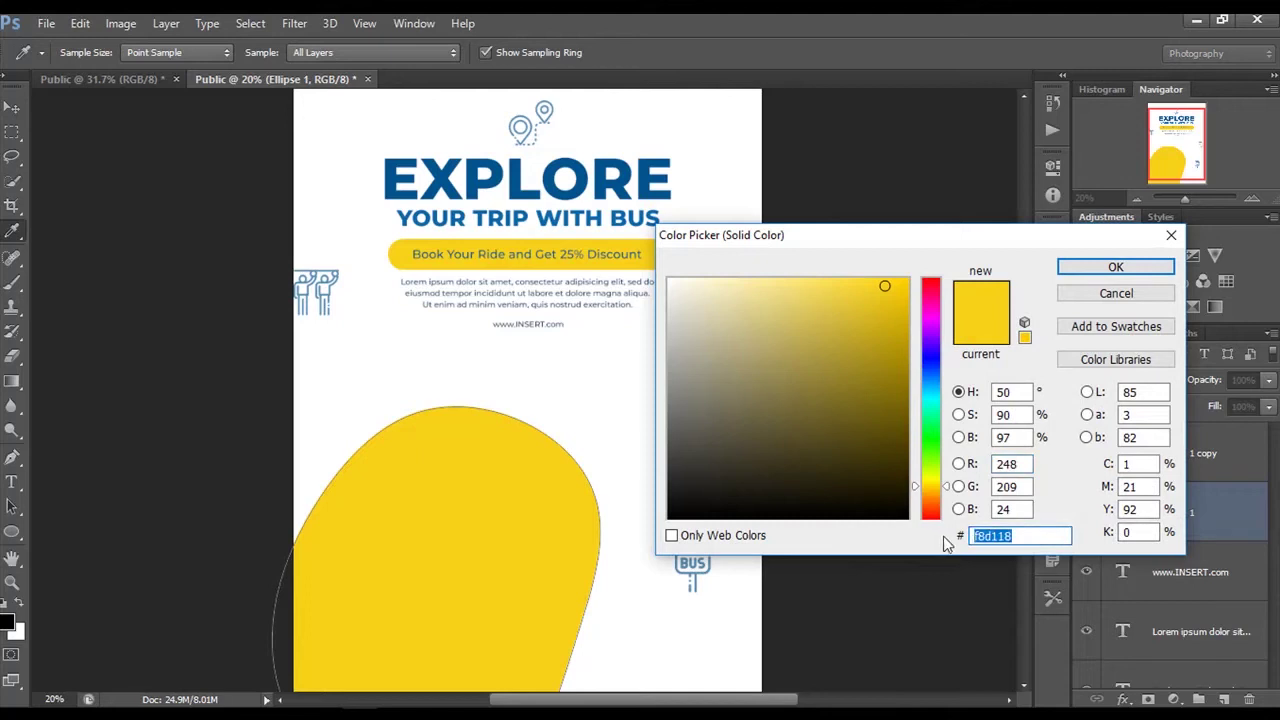
type("ddae1f")
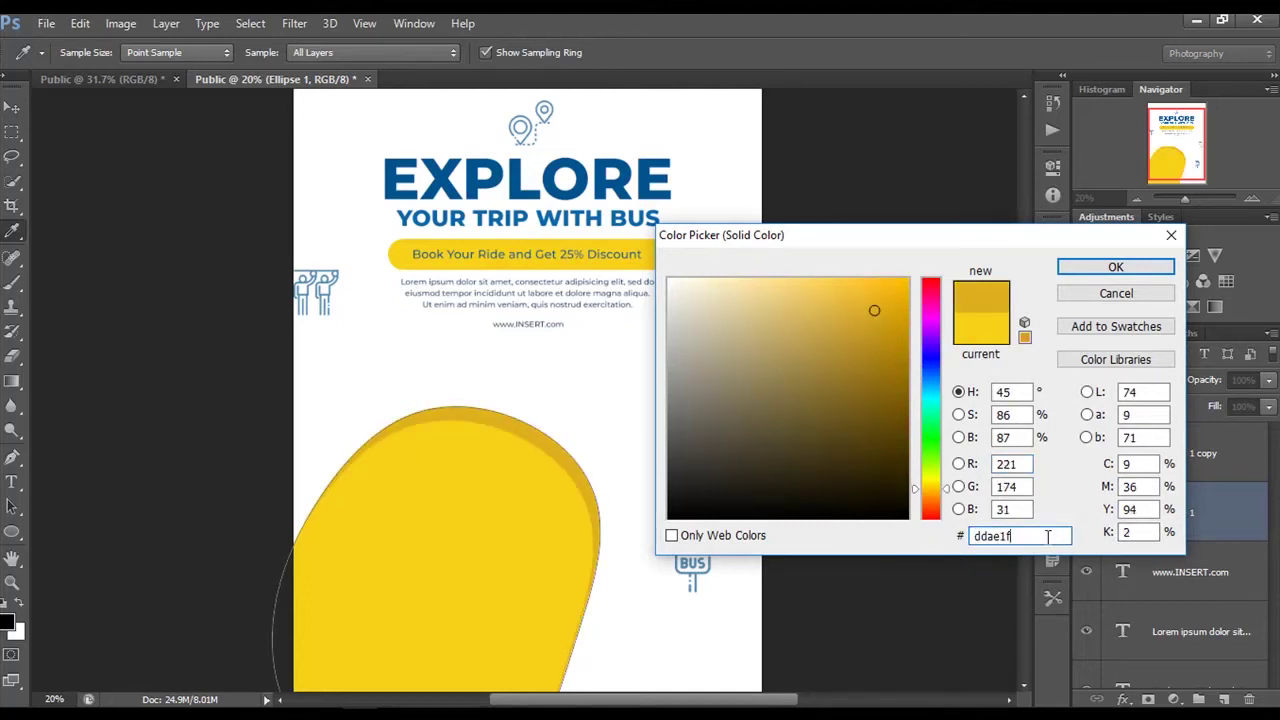
left_click(1130, 267)
key("v")
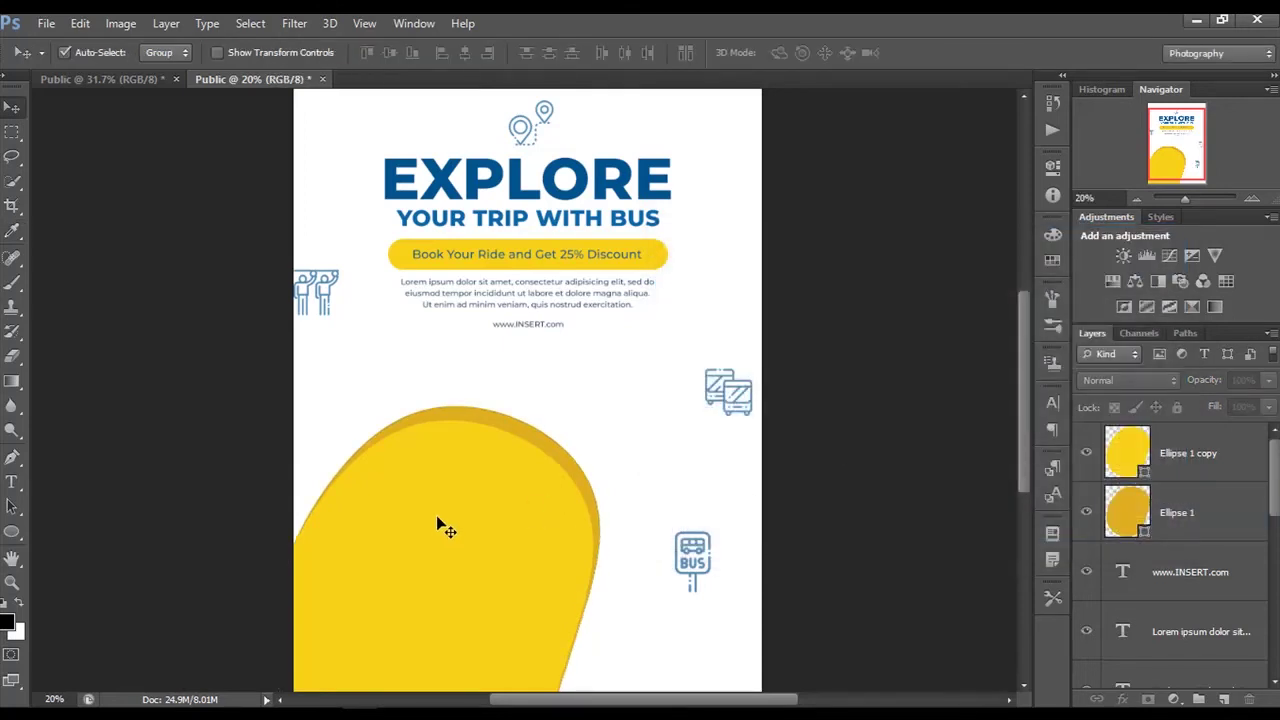
scroll(437, 519, "up", 2)
scroll(539, 500, "down", 2)
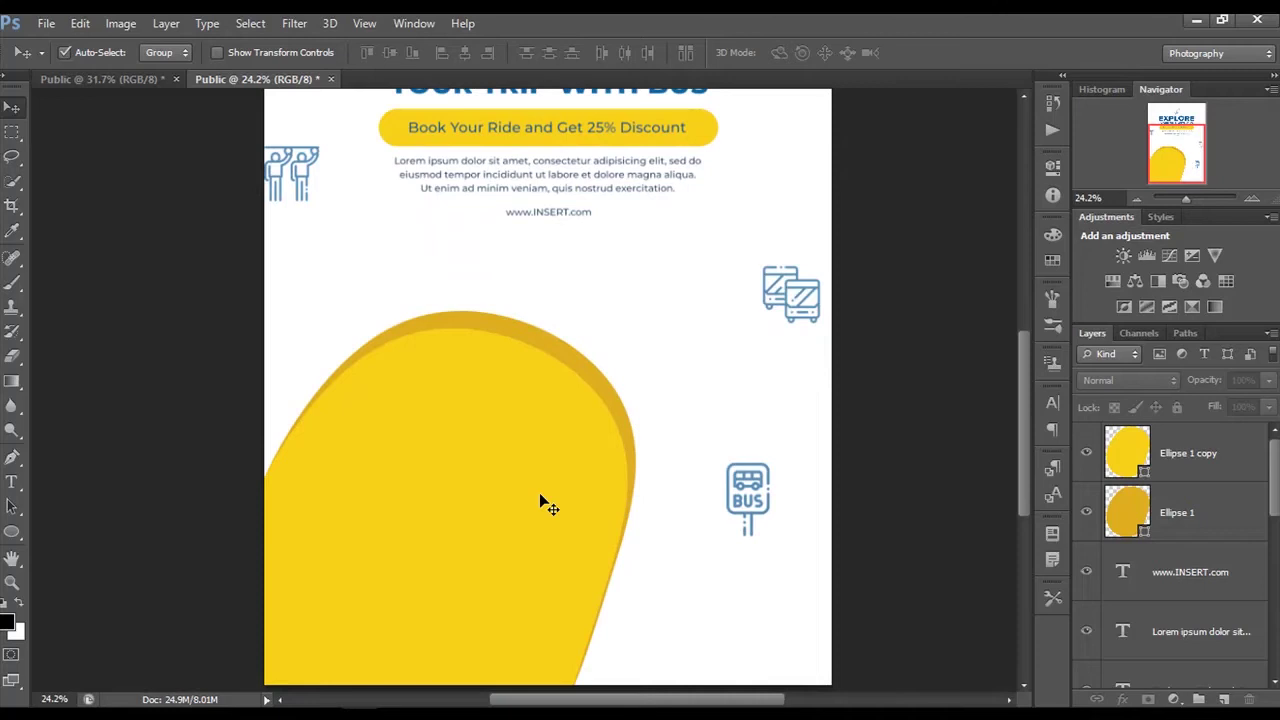
scroll(540, 489, "down", 2)
scroll(540, 489, "down", 1)
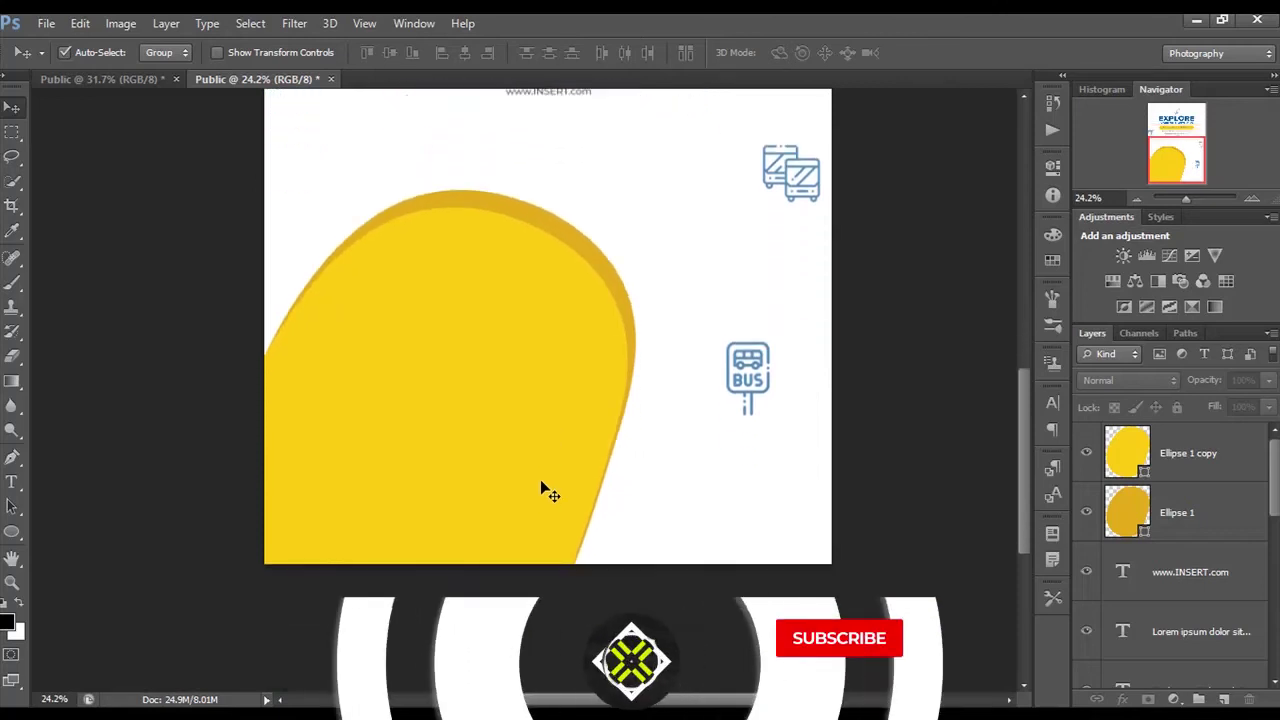
scroll(540, 489, "up", 2)
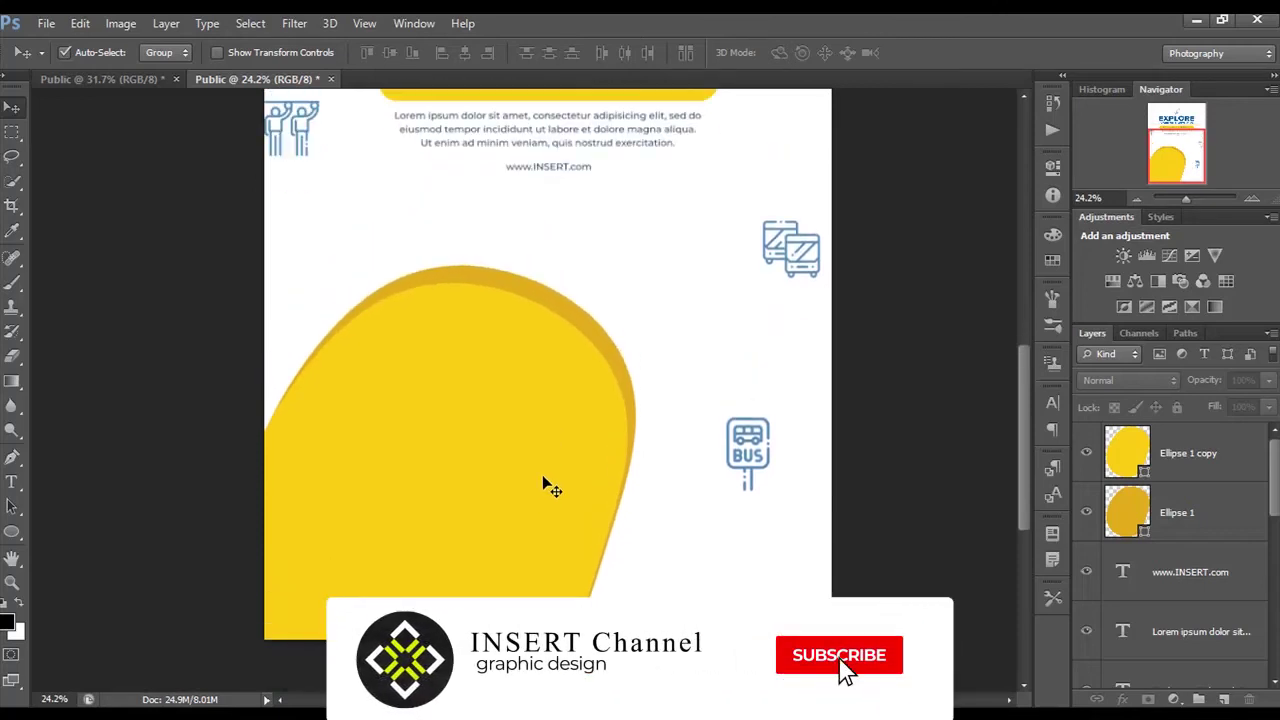
scroll(543, 485, "down", 2)
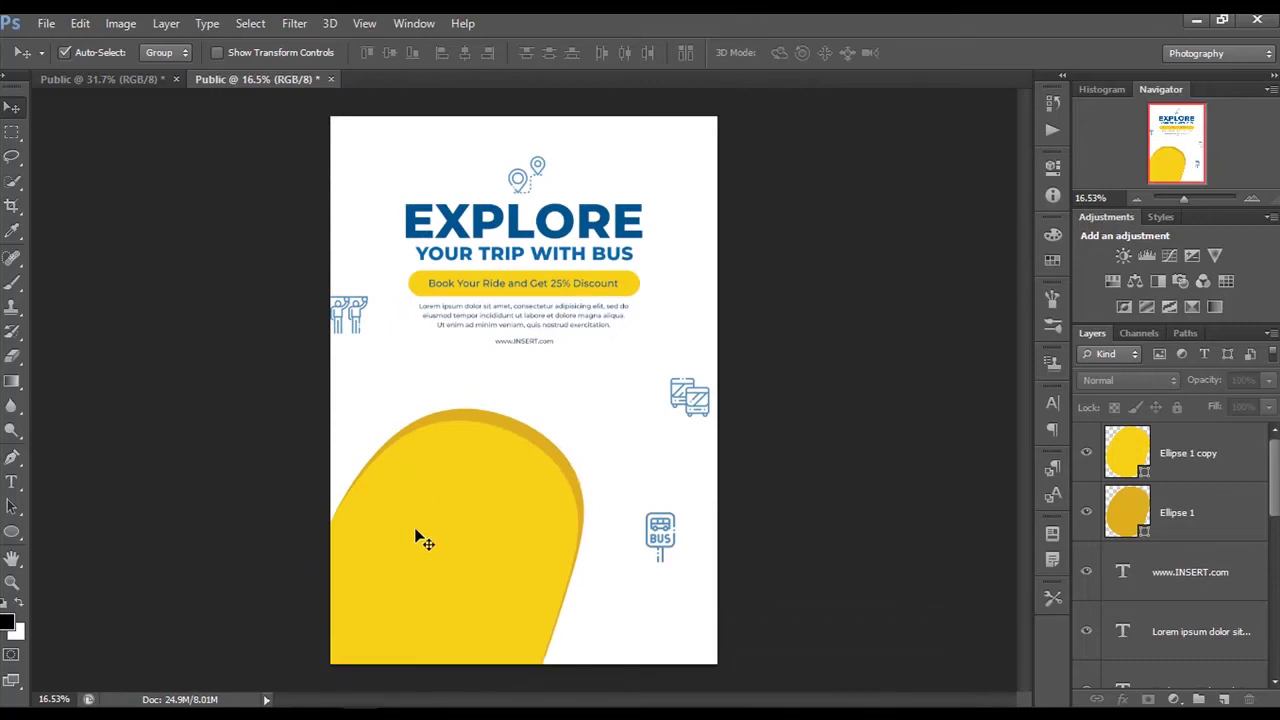
scroll(424, 540, "up", 1)
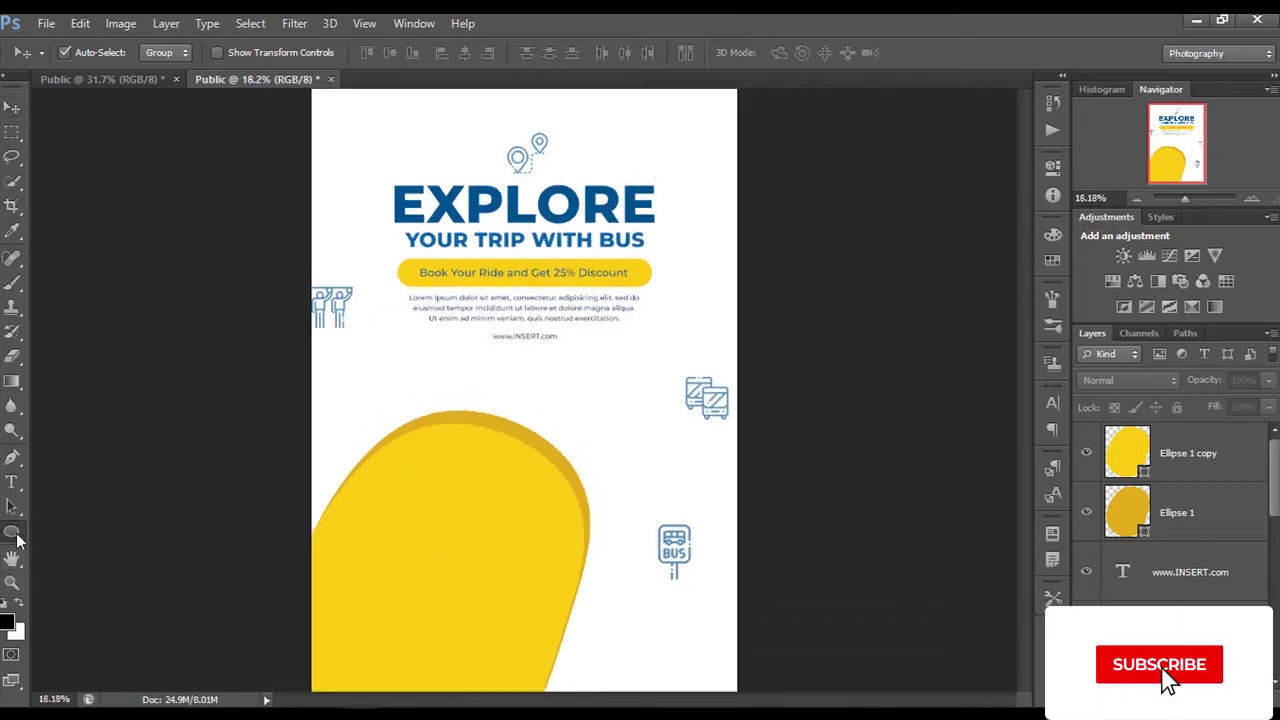
Draw a tall black bar, rotate it 45°, and move it to the page's left edge.
right_click(13, 532)
left_click(86, 529)
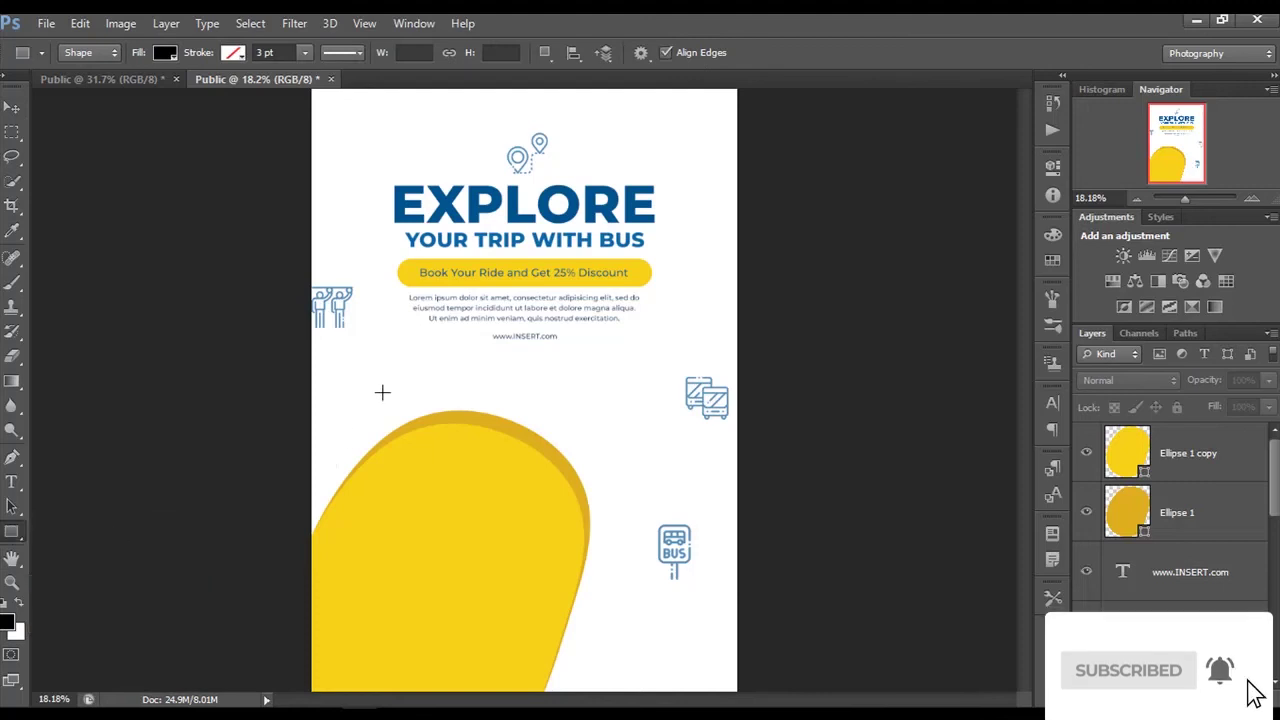
left_click_drag(383, 310, 411, 516)
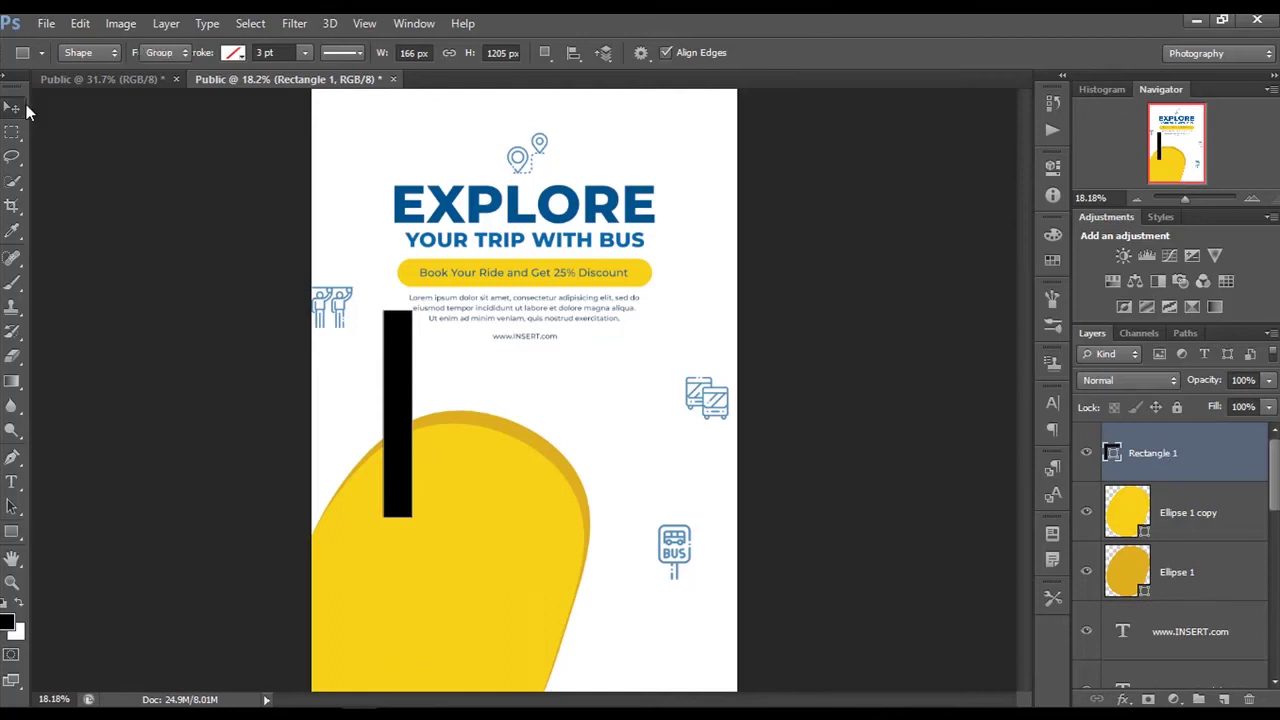
left_click(12, 107)
key("ctrl+t")
left_click_drag(425, 543, 515, 468)
left_click(941, 53)
mouse_move(428, 443)
left_mouse_down()
mouse_move(378, 421)
mouse_move(334, 452)
left_mouse_up()
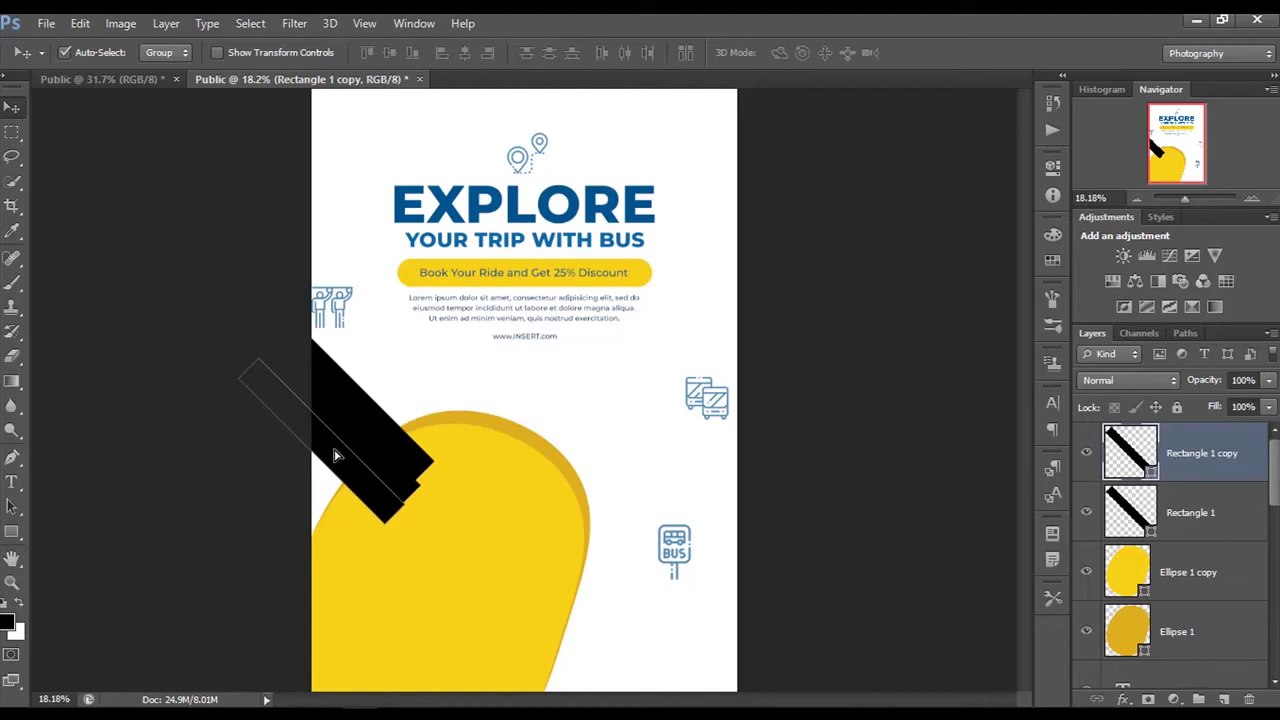
Duplicate the bar to three layers and place them all behind the yellow blob.
key("ctrl+j")
left_click(1197, 580, "shift")
scroll(1197, 575, "down", 3)
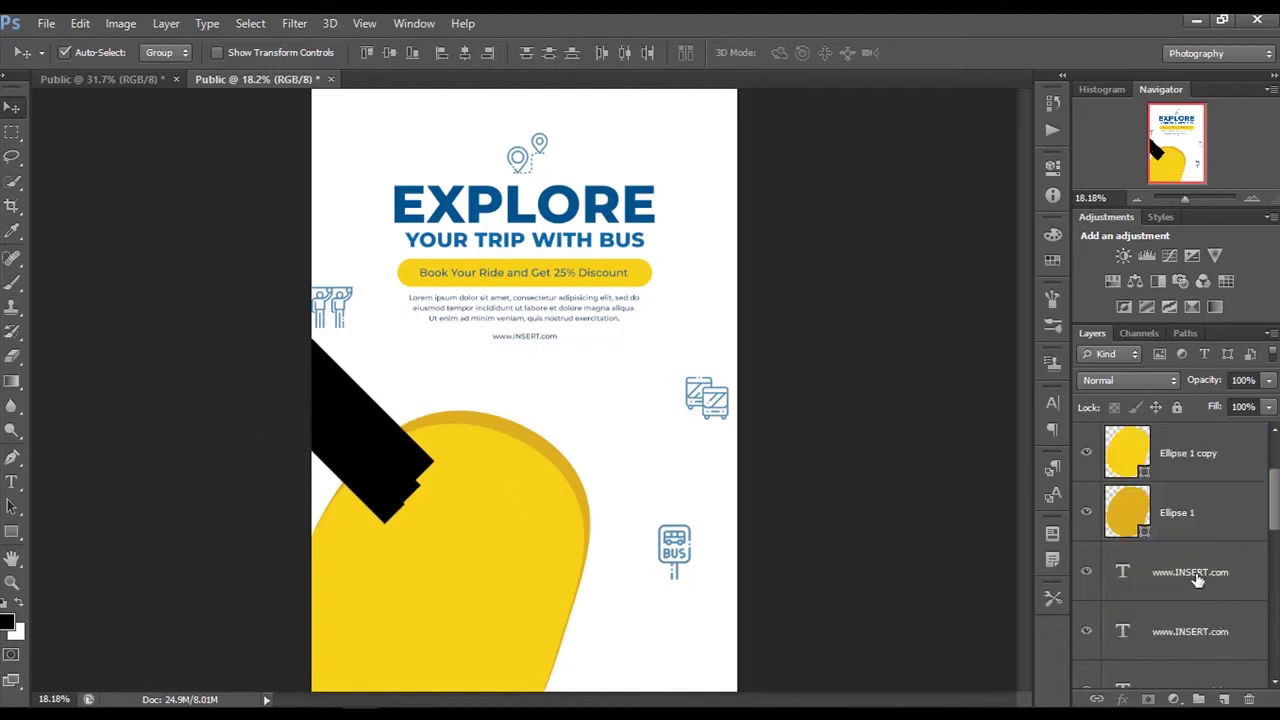
scroll(1199, 563, "up", 2)
left_click_drag(1201, 527, 1180, 650)
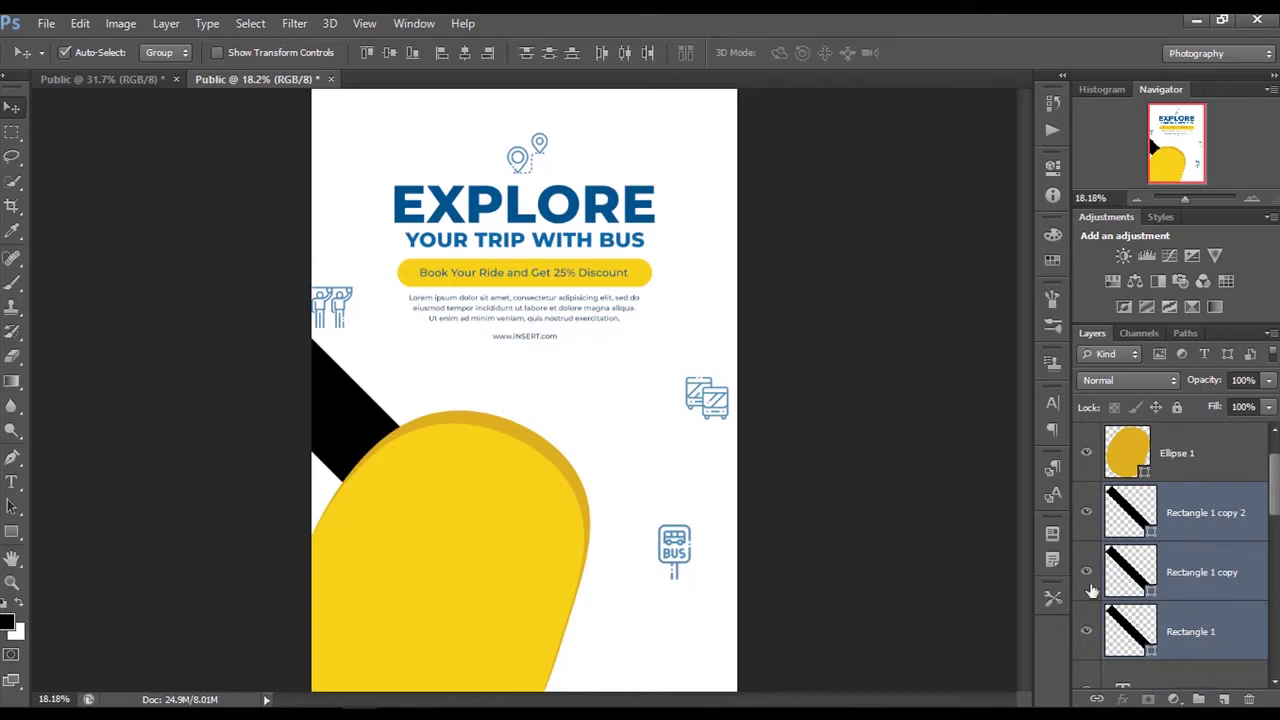
Fill Rectangle 1 and Rectangle 1 copy with the EXPLORE headline's dark blue.
left_click(1128, 572)
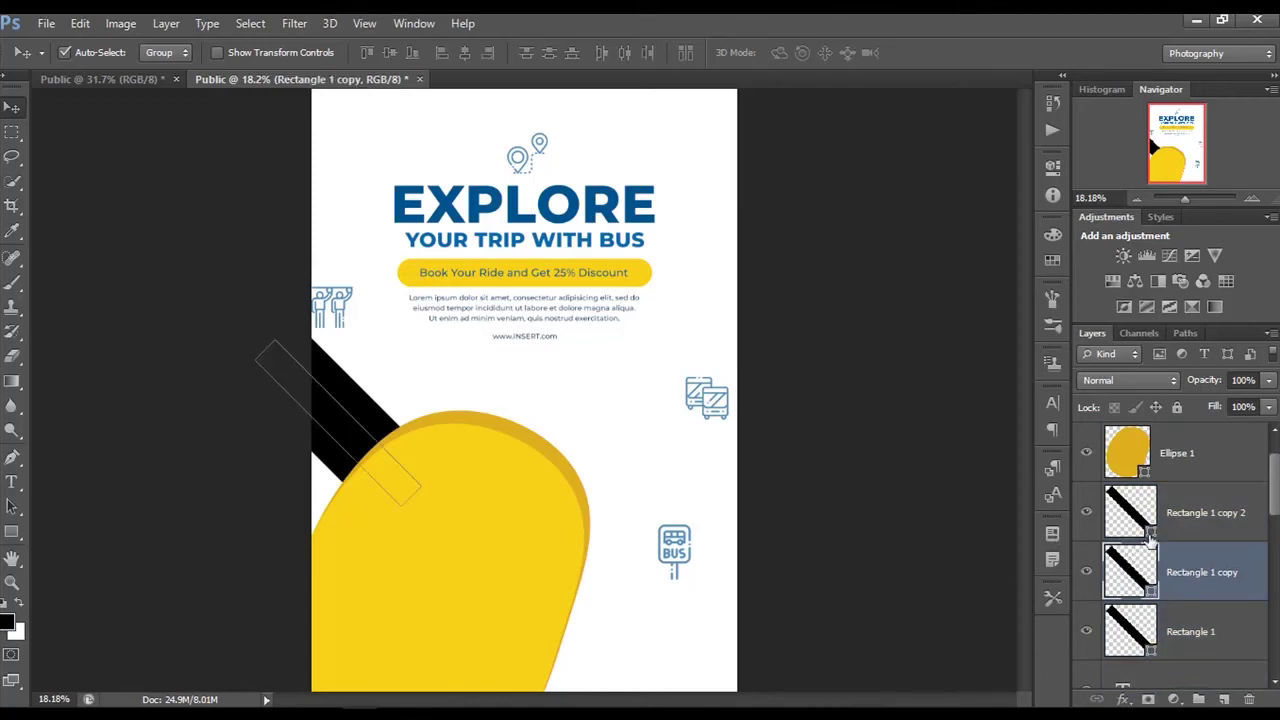
double_click(1148, 535)
left_click(634, 240)
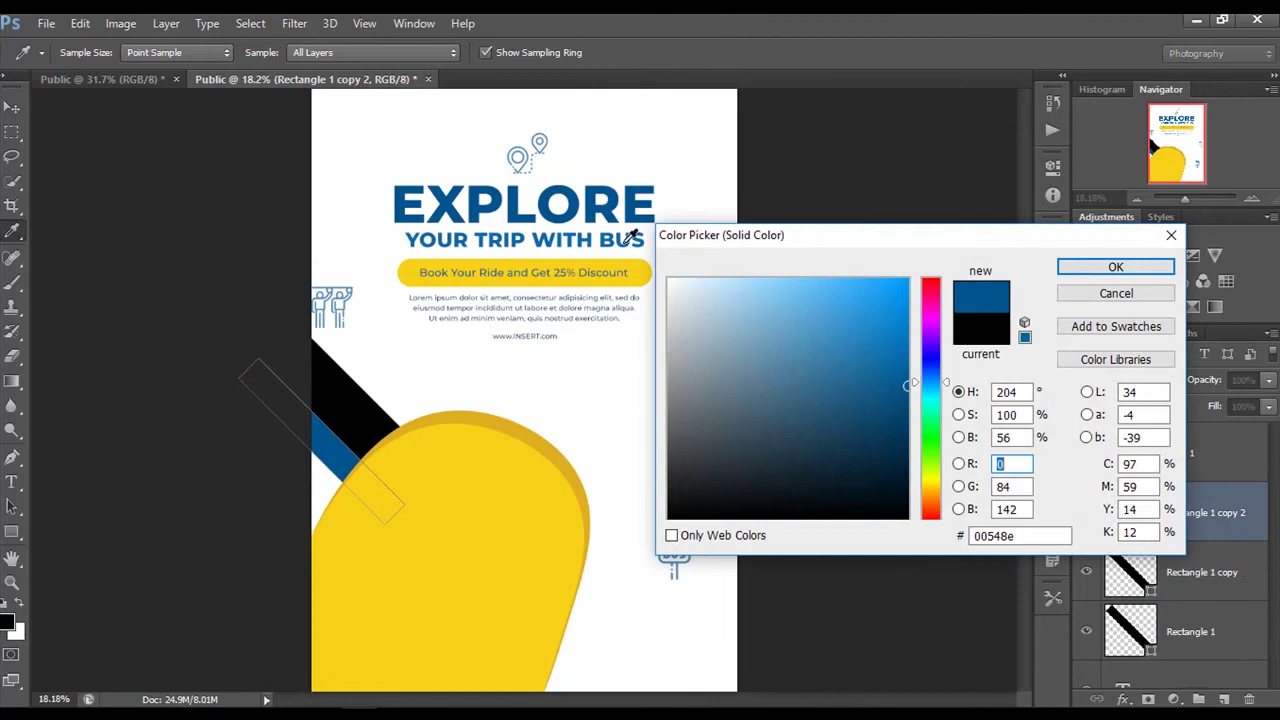
left_click(1171, 235)
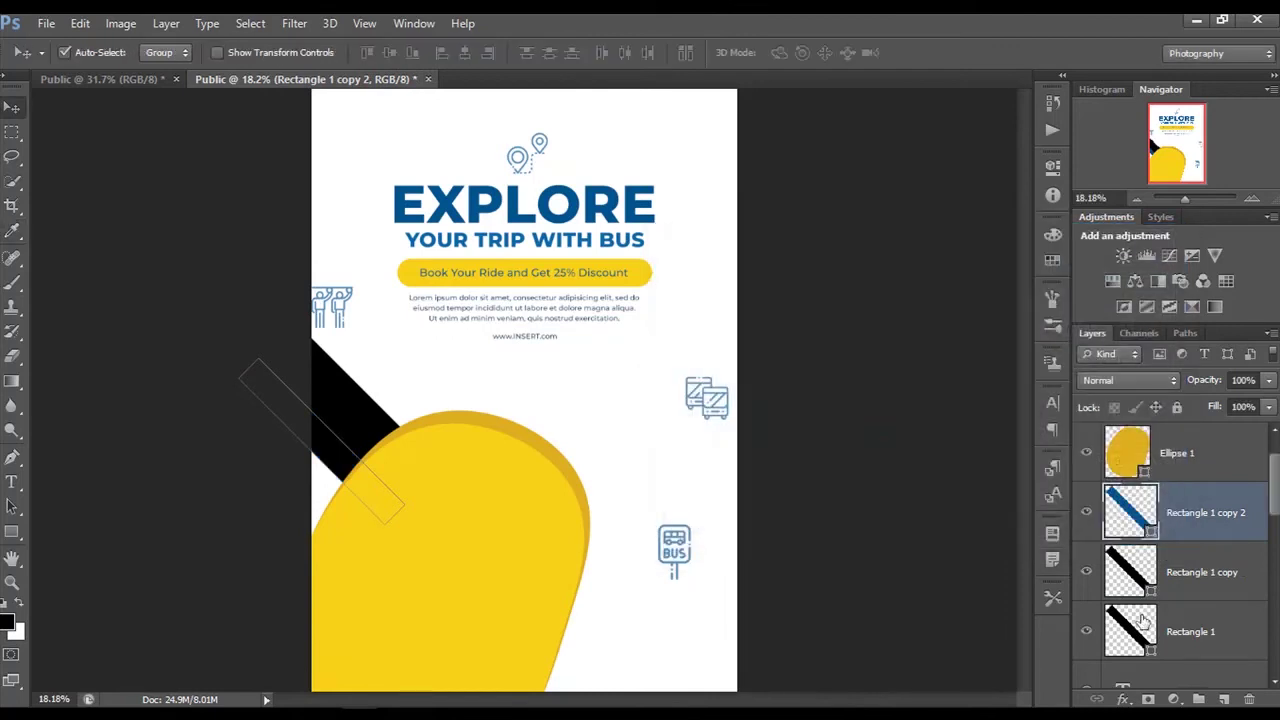
double_click(1148, 590)
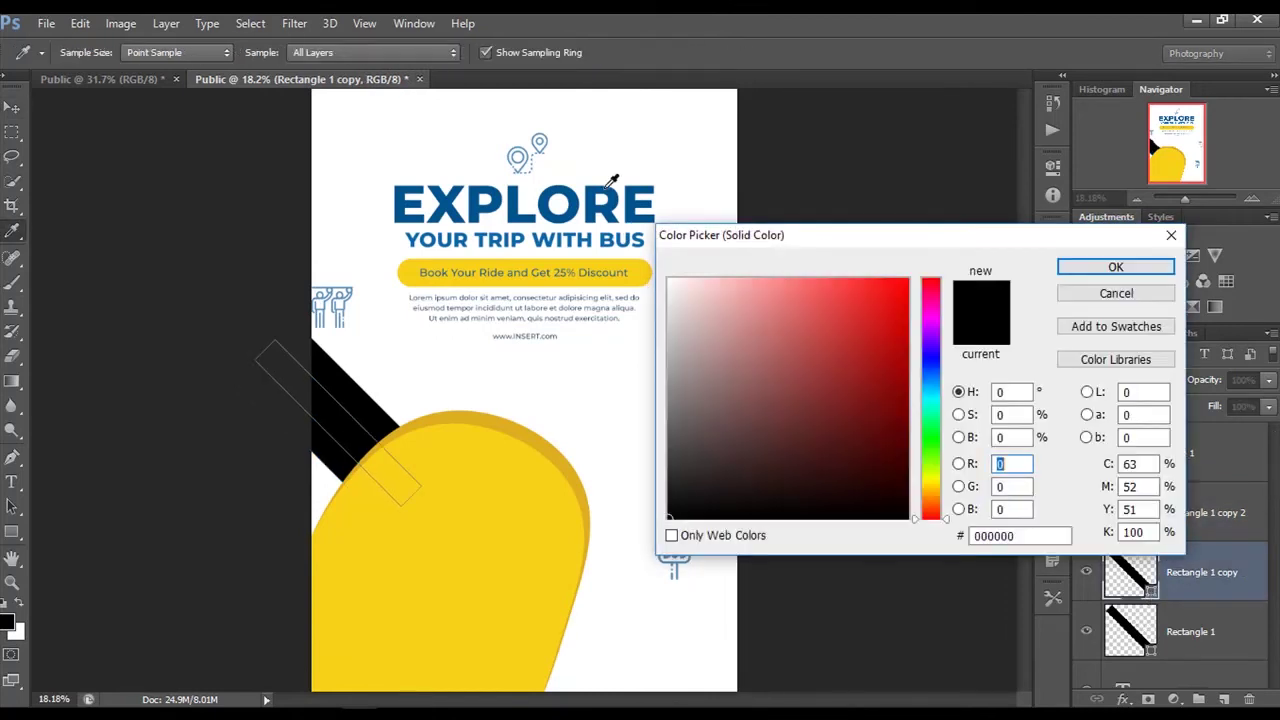
left_click(616, 192)
left_click(1163, 268)
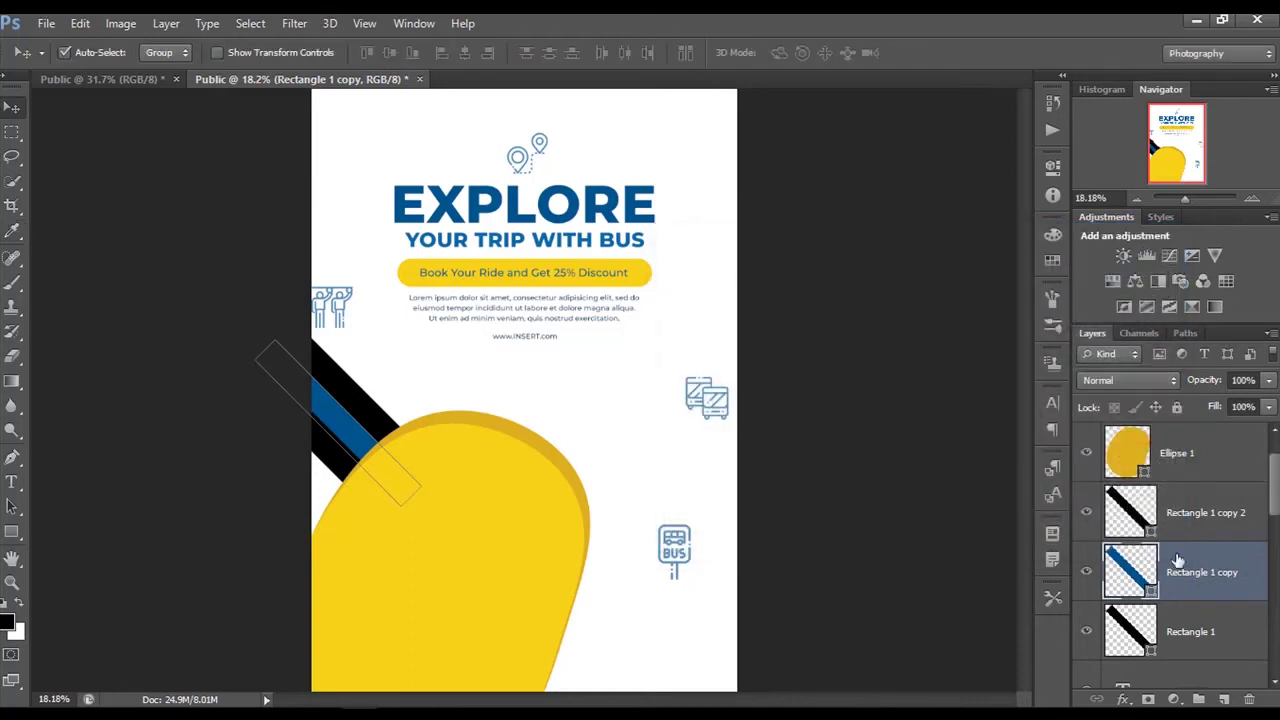
double_click(1150, 650)
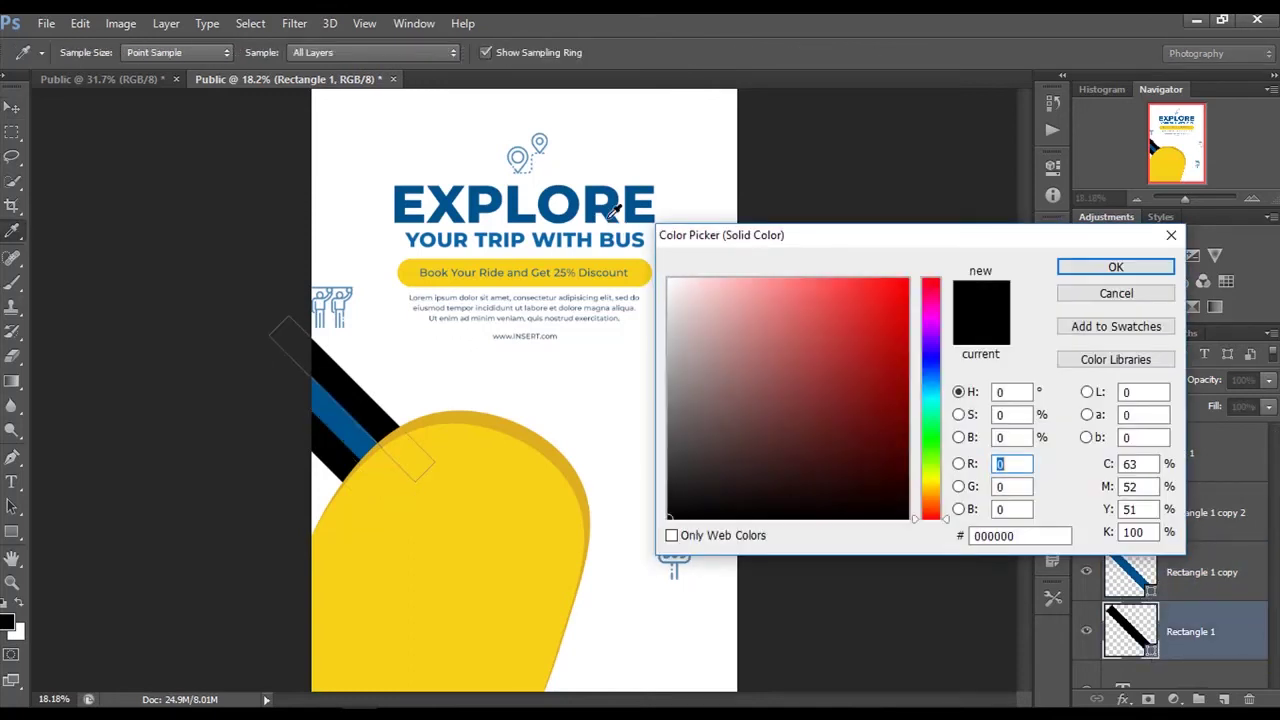
left_click(614, 207)
left_click(1115, 267)
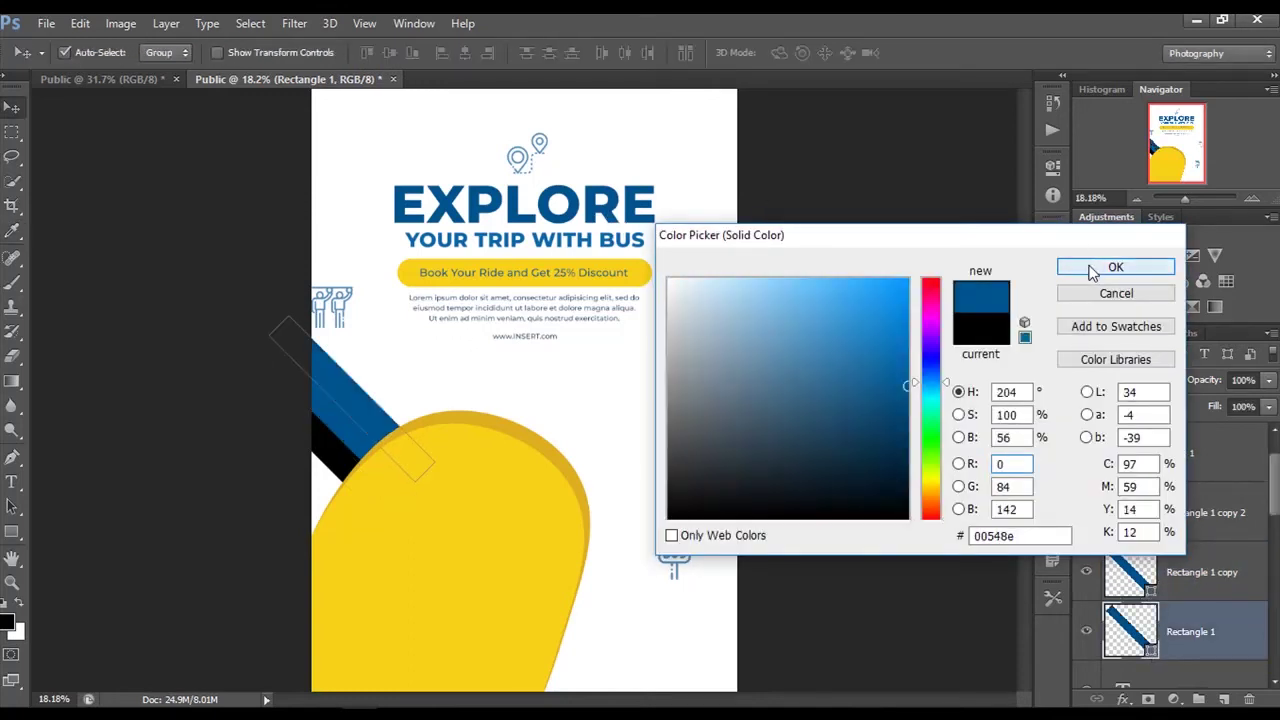
Set Rectangle 1 copy 2 to the lighter blue 397aa6.
left_click(1147, 537)
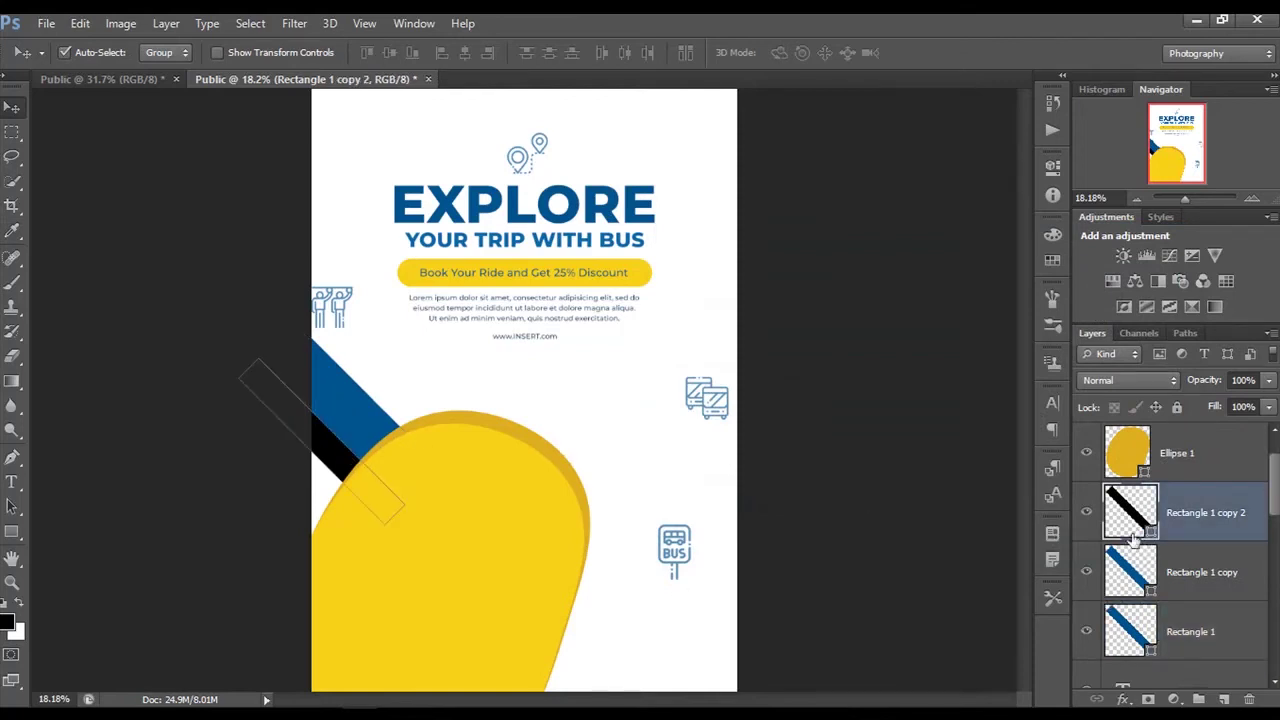
double_click(1150, 536)
type("97aa6")
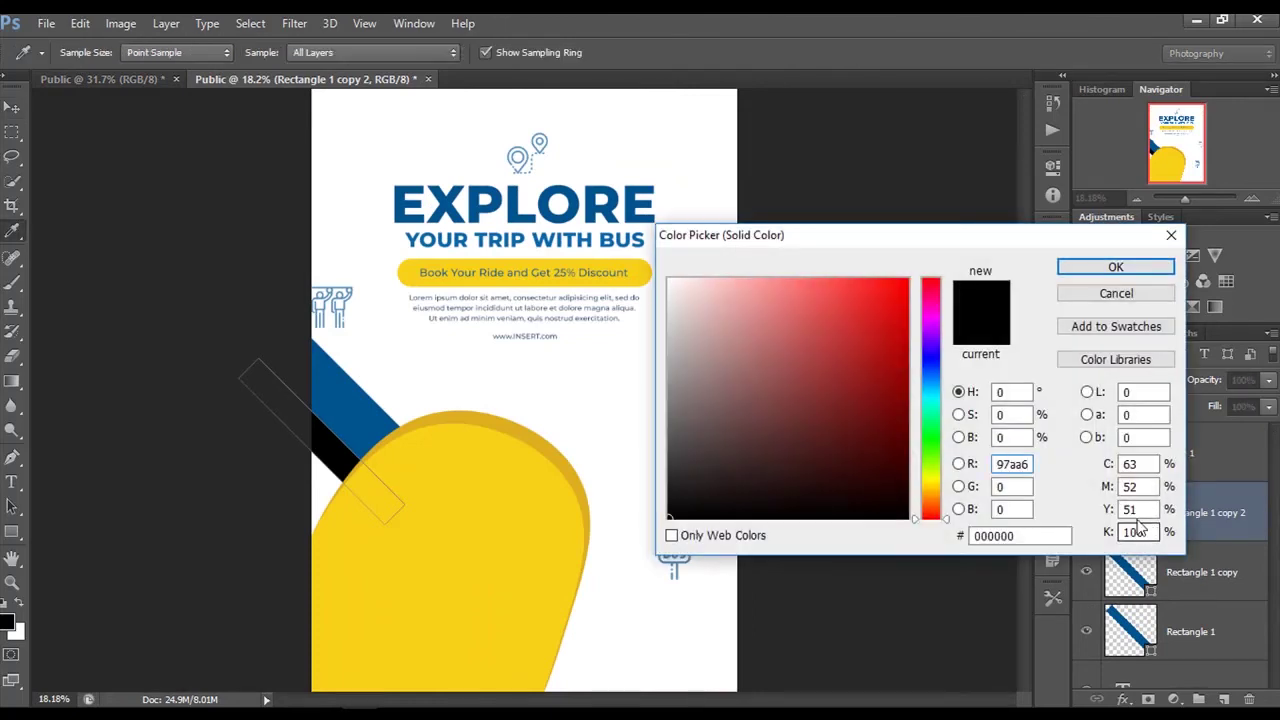
left_click(1044, 537)
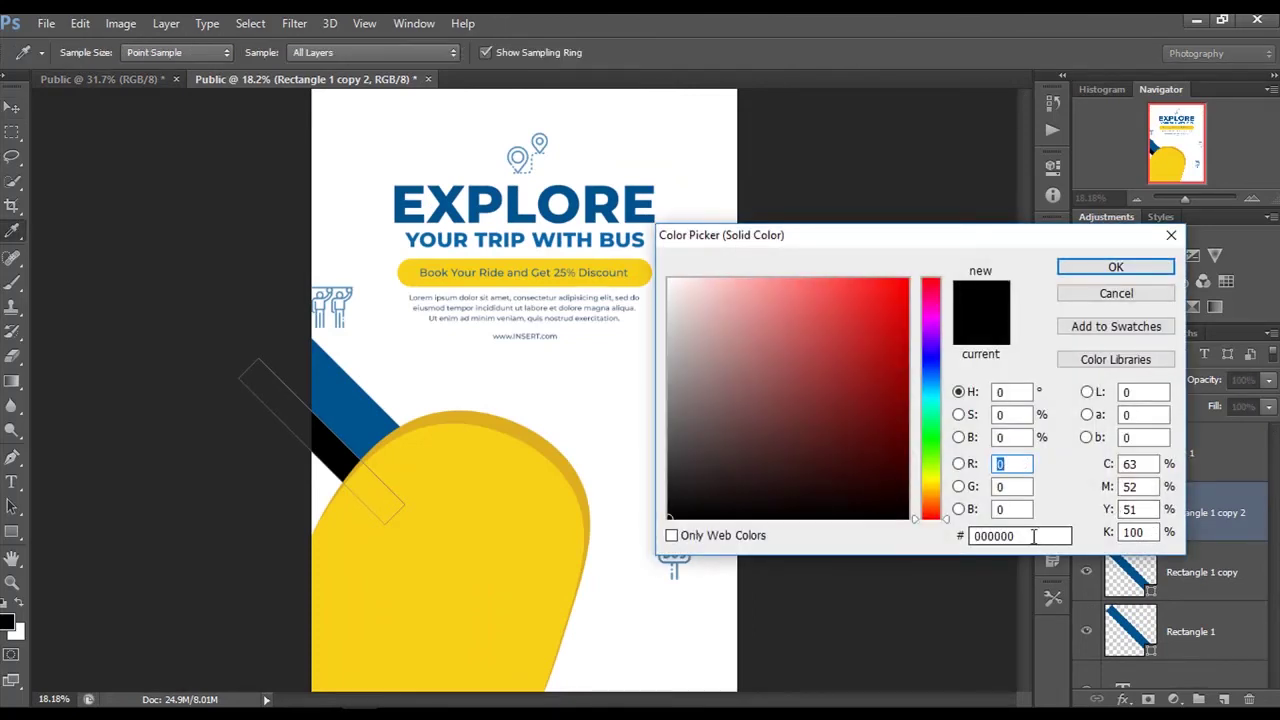
left_click(1034, 536)
type("397aa6")
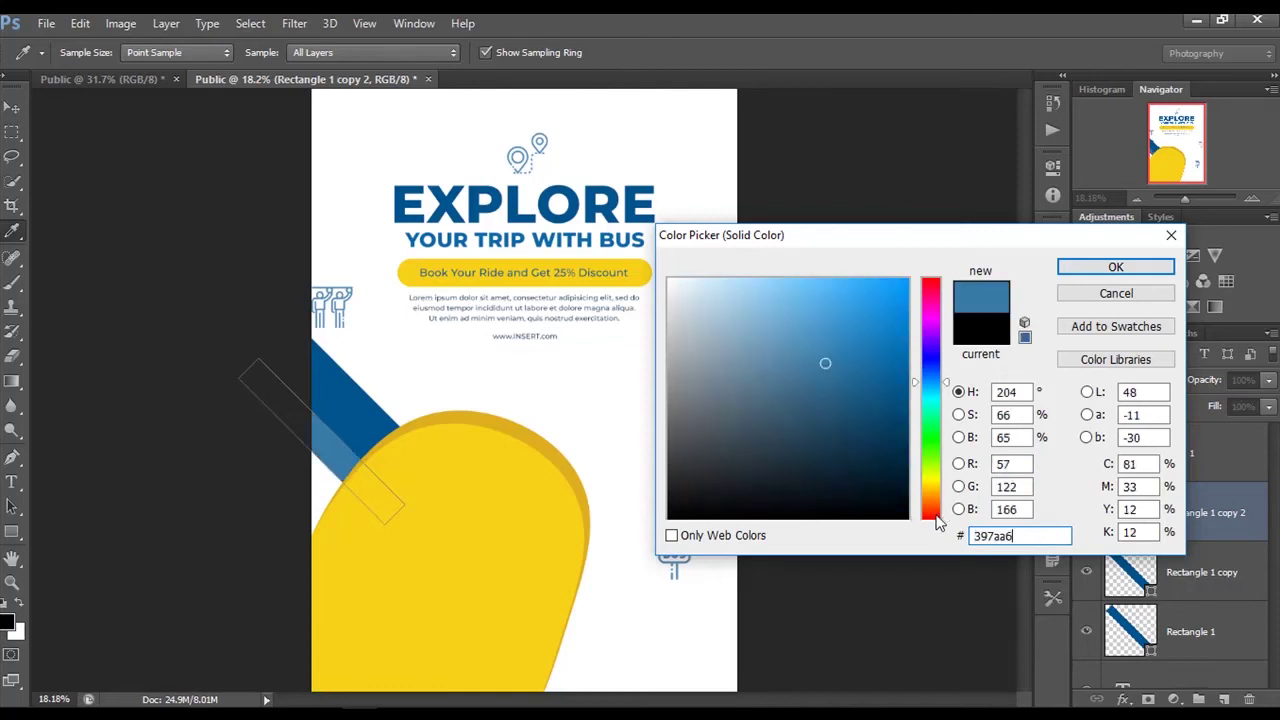
left_click(1116, 268)
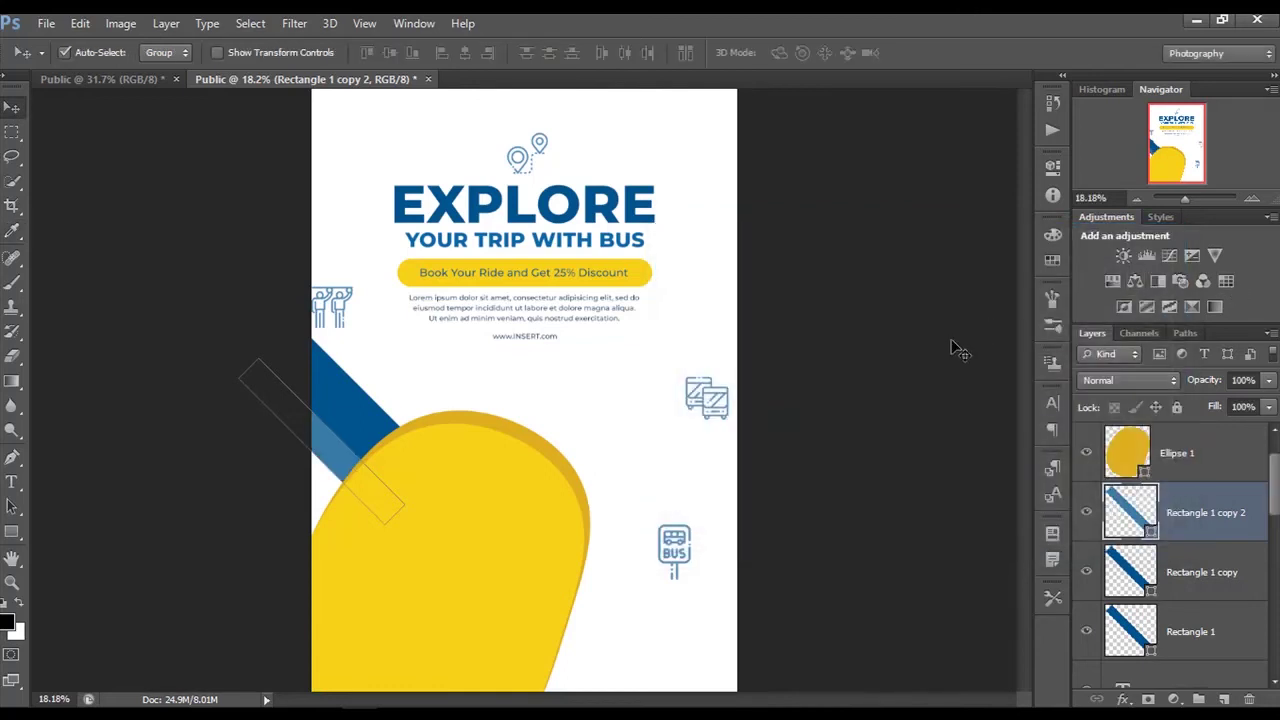
left_click(1125, 578)
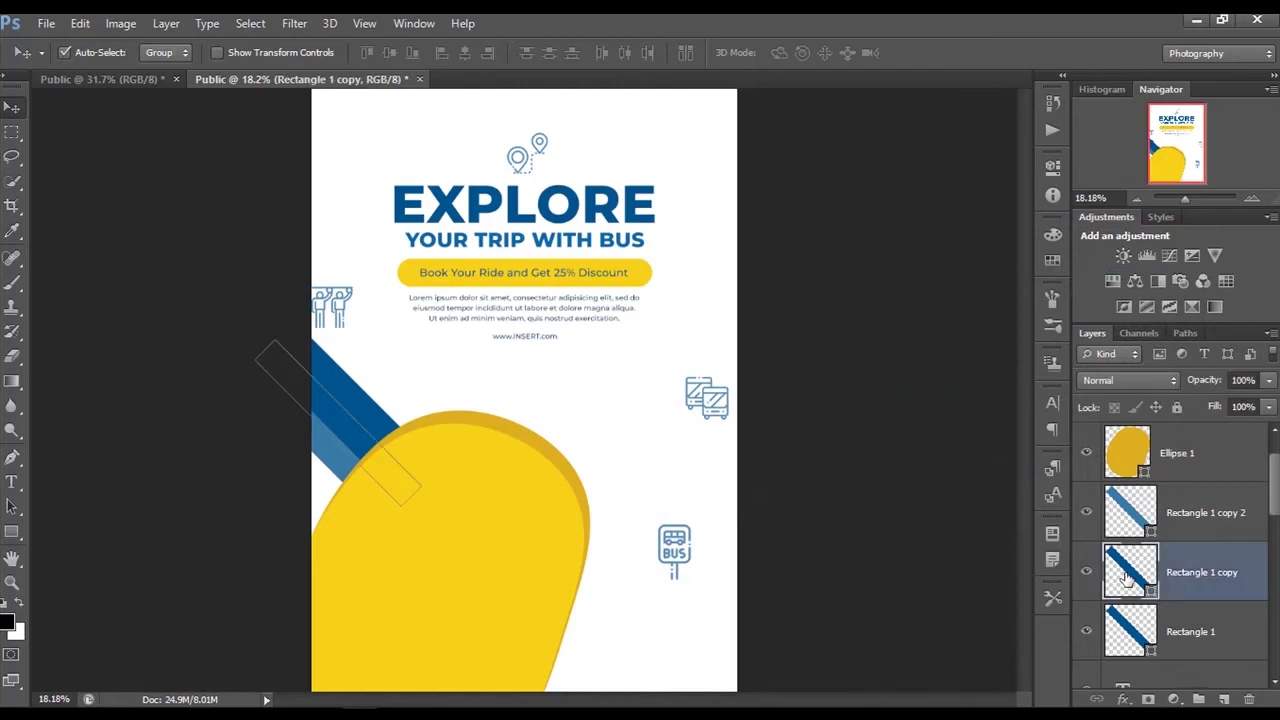
right_click(1125, 580)
Add a drop shadow to Rectangle 1 copy with distance 0, spread 34, size 40.
left_click(1093, 140)
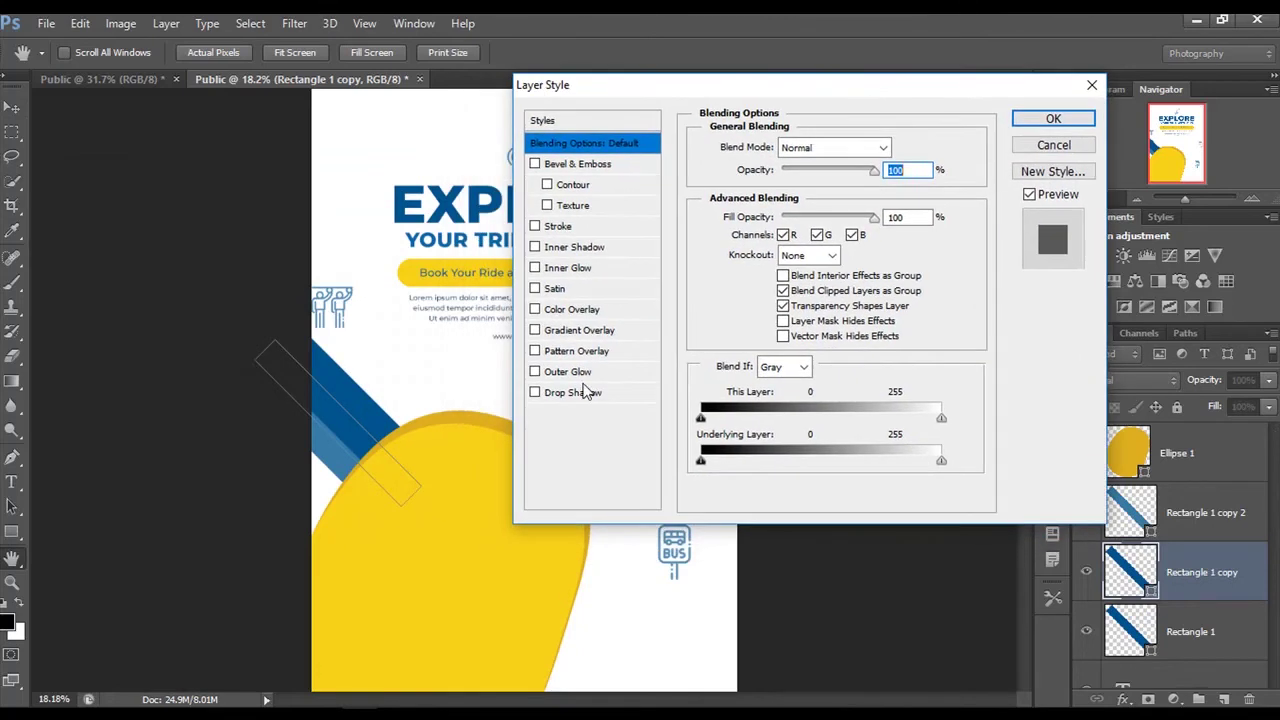
left_click(578, 396)
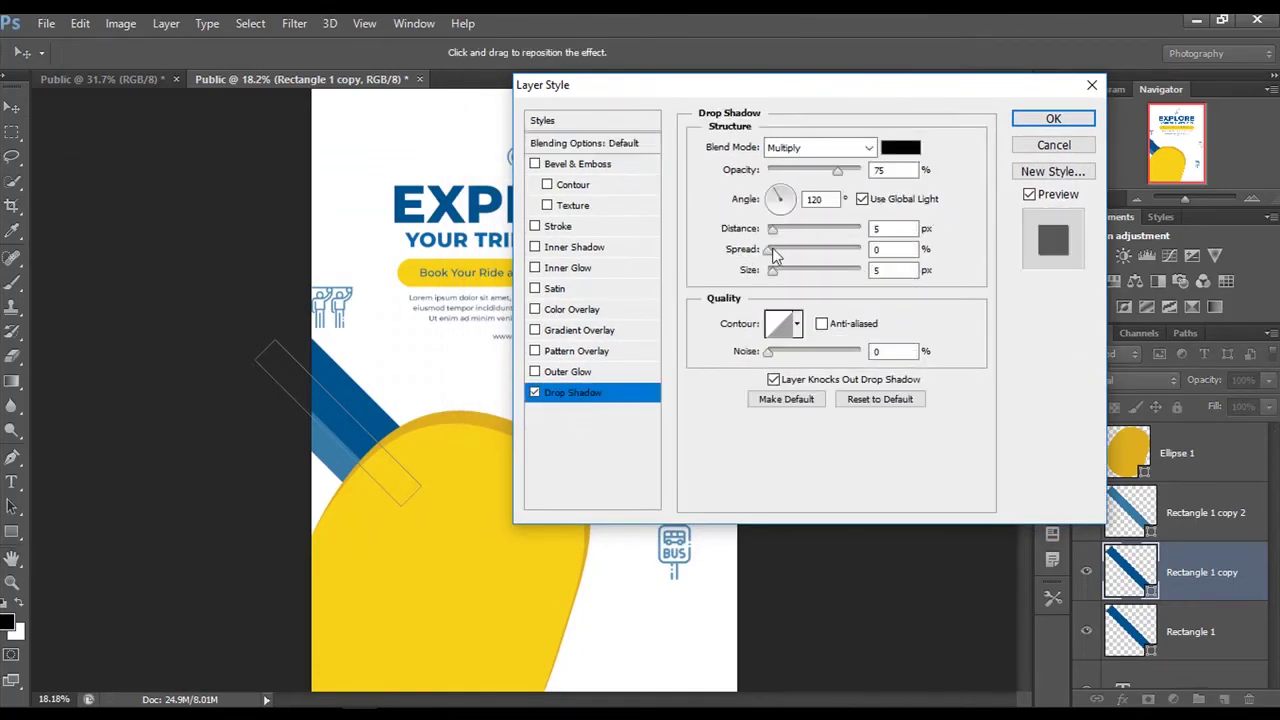
mouse_move(773, 229)
left_mouse_down()
mouse_move(813, 250)
mouse_move(787, 271)
mouse_move(798, 251)
left_mouse_up()
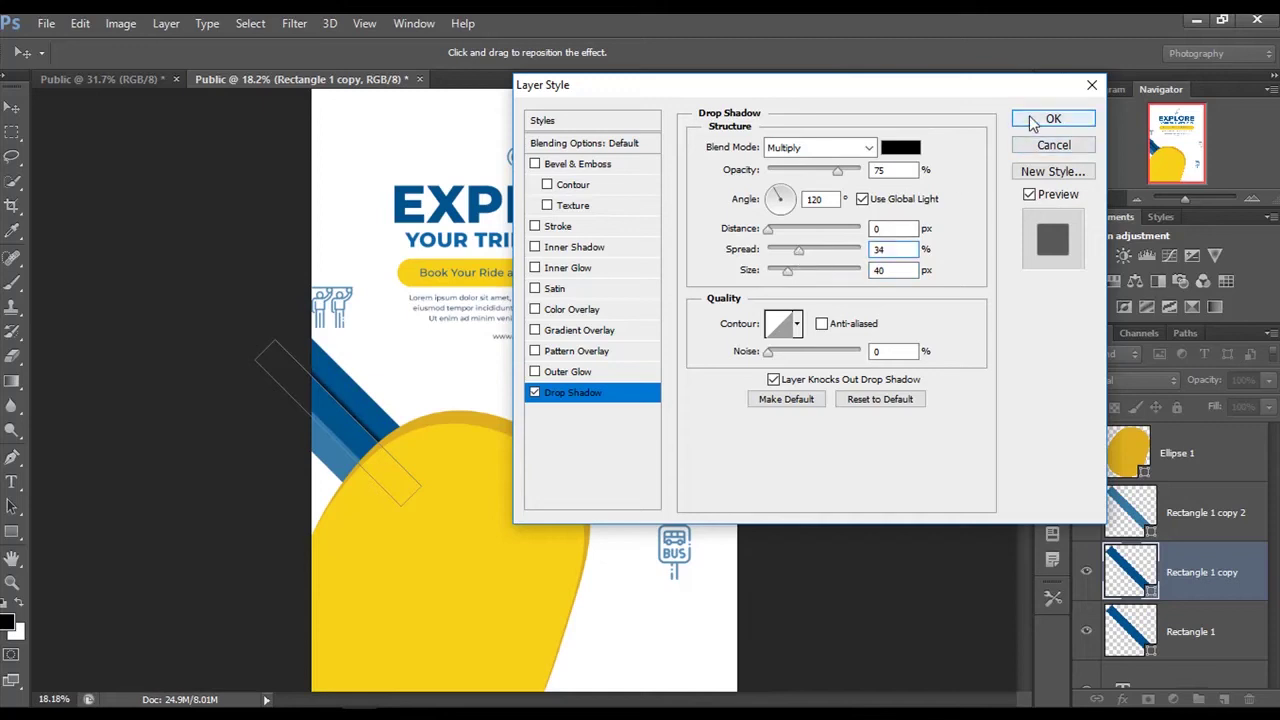
left_click(1053, 119)
left_click(896, 303)
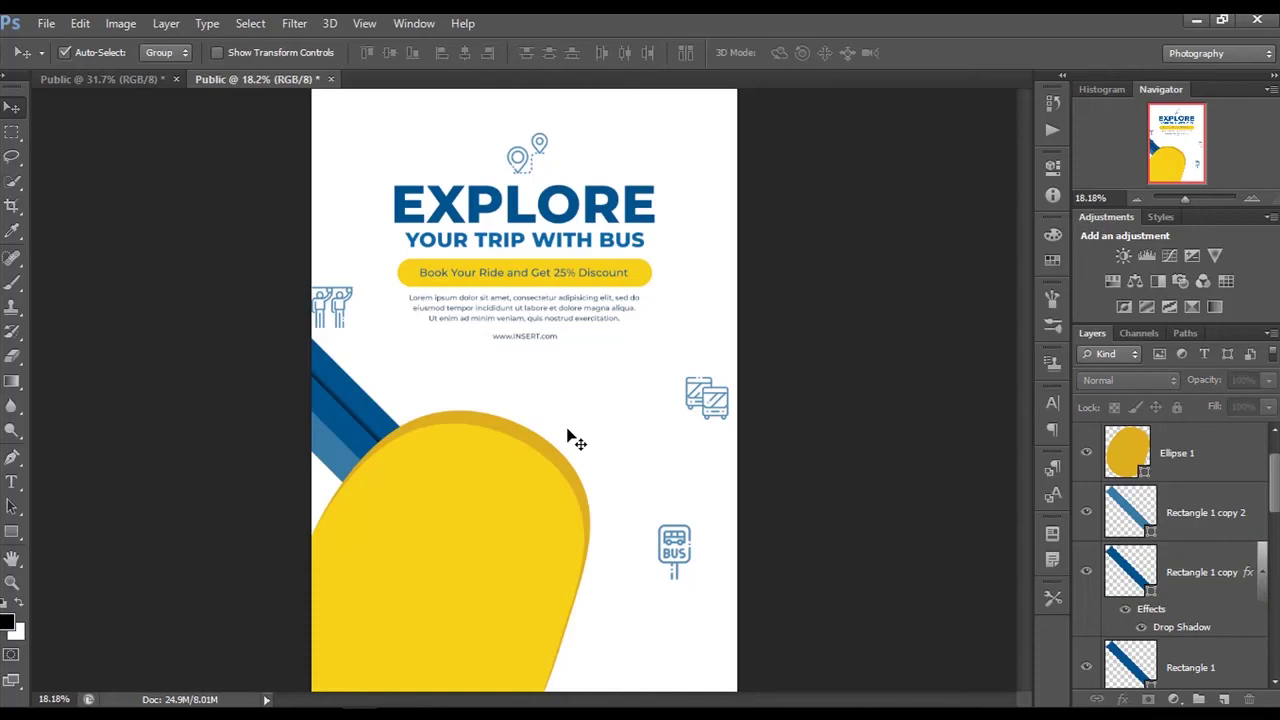
scroll(585, 432, "down", 1)
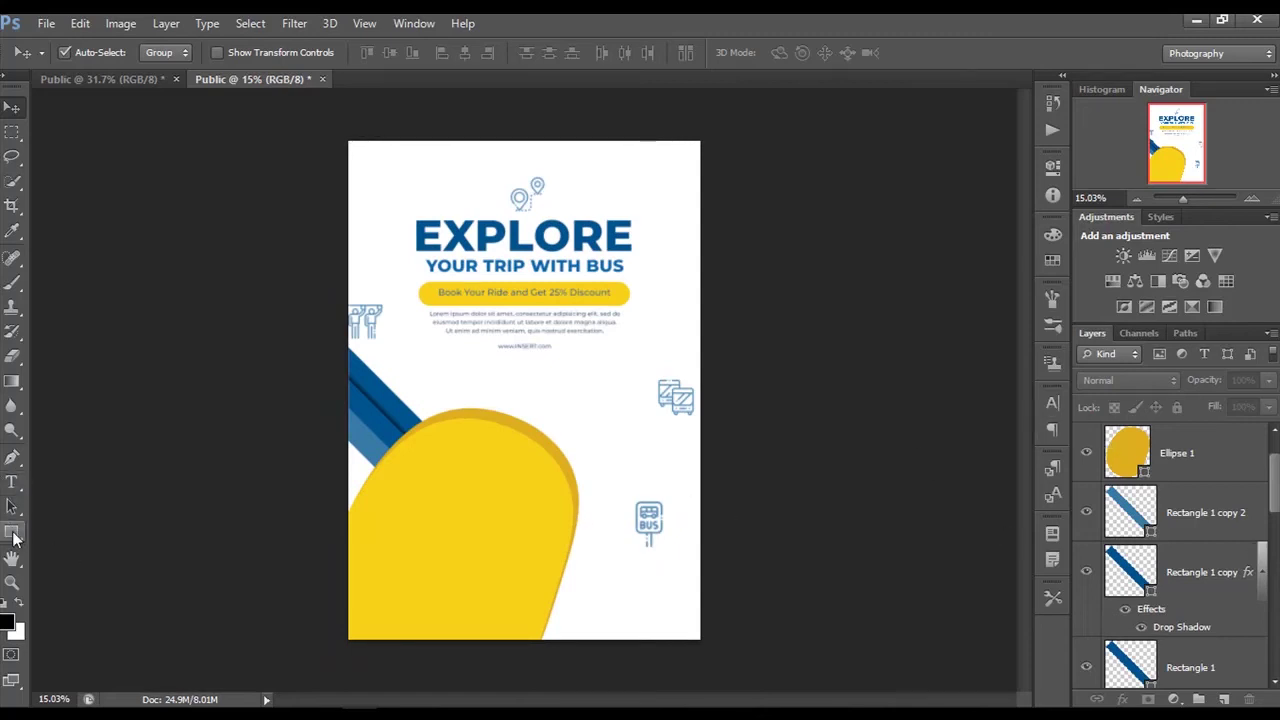
Draw a black ellipse and move it toward the flyer's bottom-right corner.
left_click(13, 535)
right_click(13, 537)
left_click(76, 566)
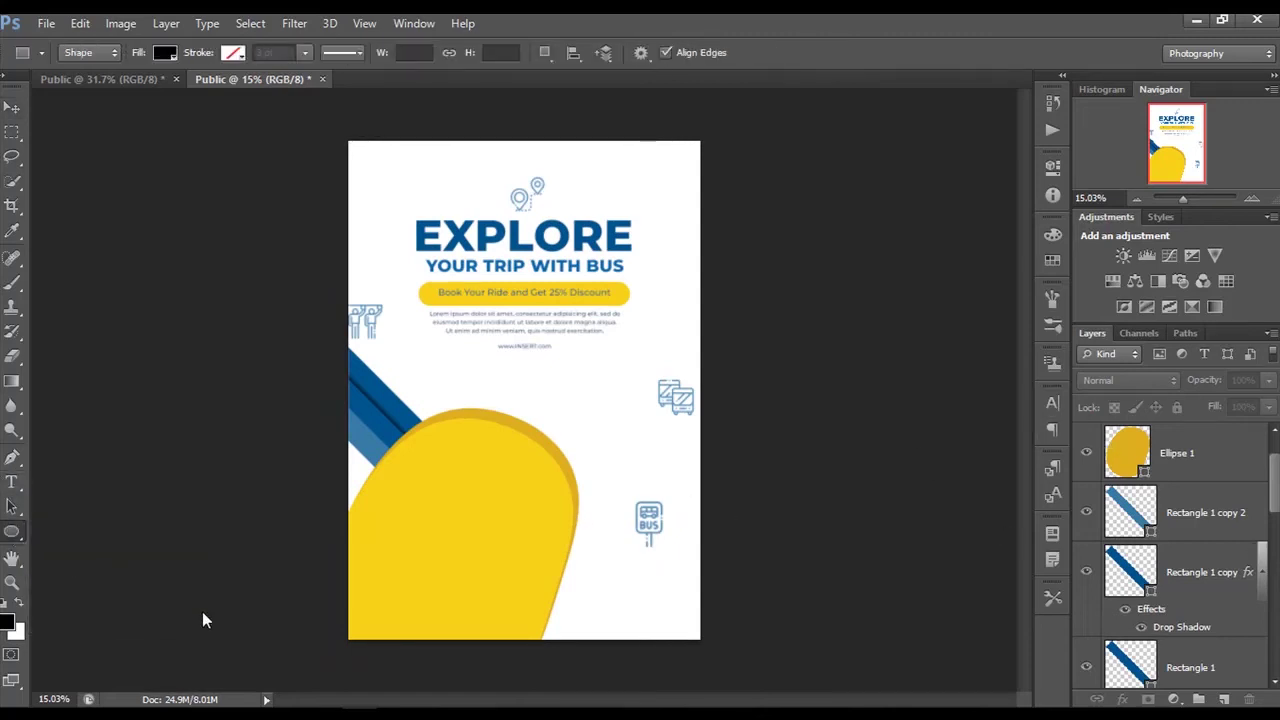
mouse_move(639, 605)
left_mouse_down()
mouse_move(810, 697)
mouse_move(436, 150)
mouse_move(490, 252)
left_mouse_up()
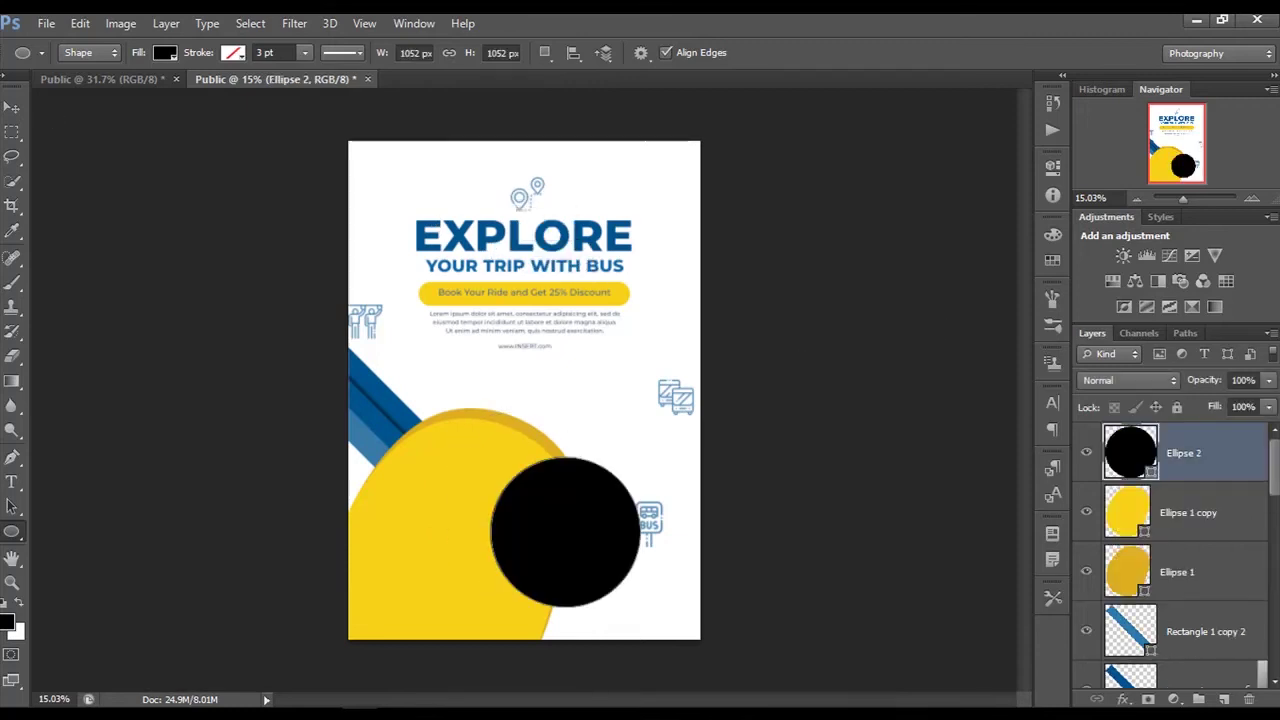
key("v")
mouse_move(604, 570)
left_mouse_down()
mouse_move(640, 638)
mouse_move(668, 652)
mouse_move(668, 638)
left_mouse_up()
Warp Ellipse 2 into a rounded blob by pulling its corners inward, and commit.
key("ctrl+t")
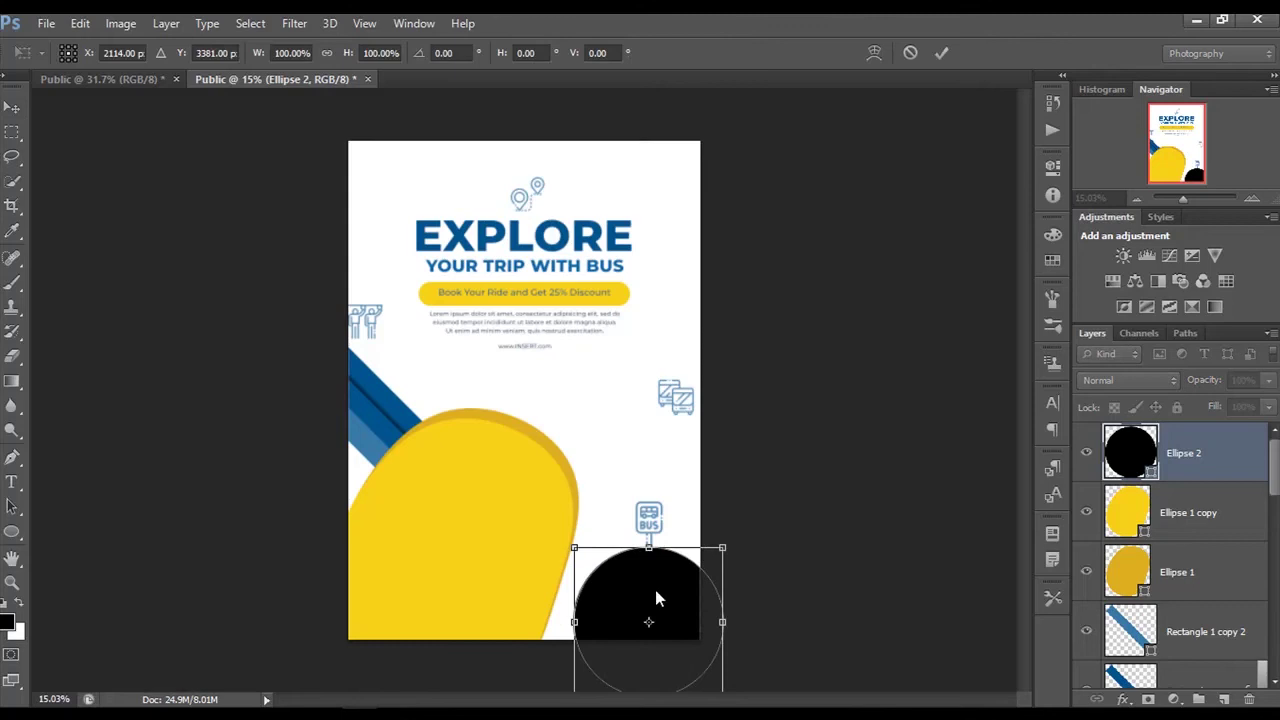
right_click(655, 590)
left_click(722, 428)
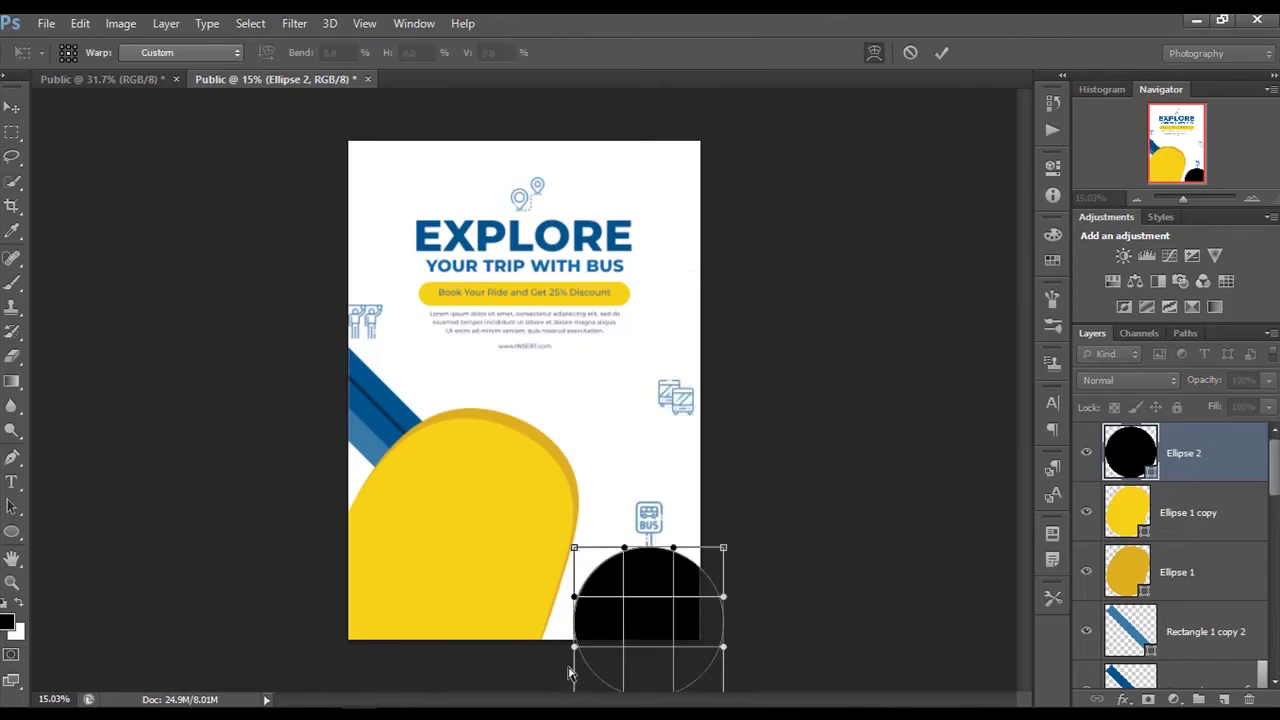
left_click_drag(575, 650, 597, 638)
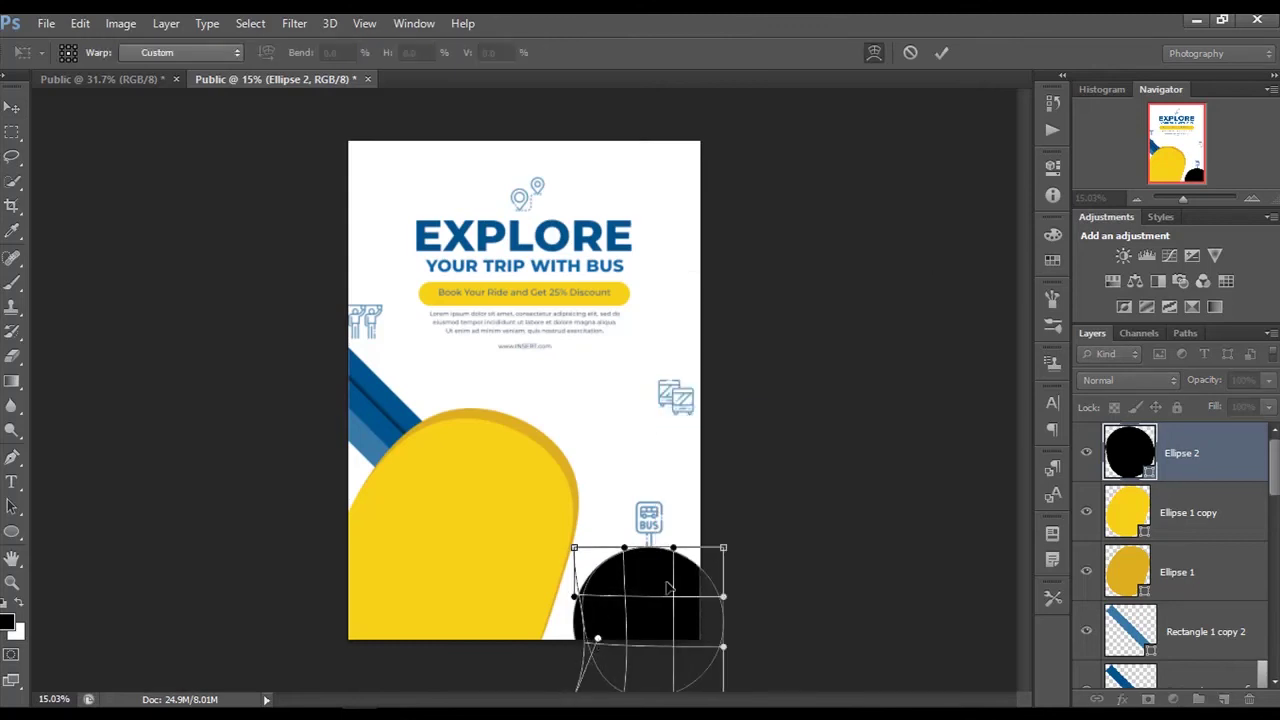
left_click_drag(725, 549, 705, 553)
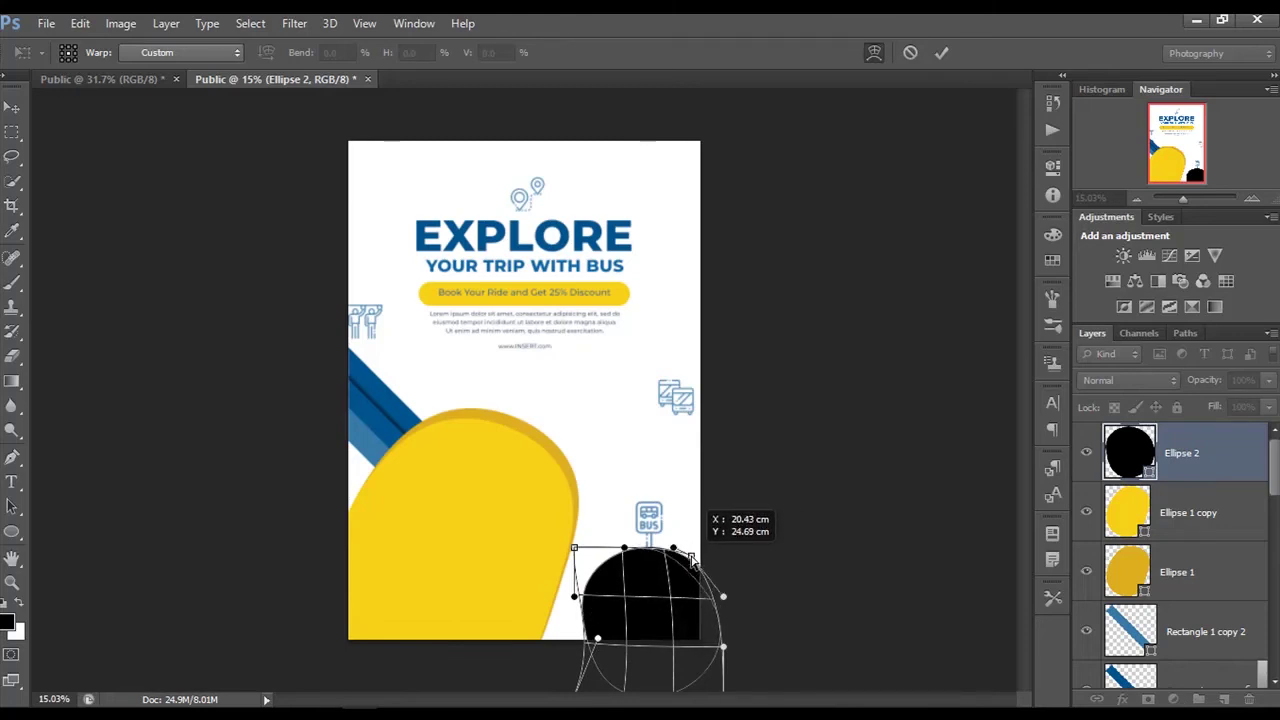
left_click_drag(705, 553, 691, 560)
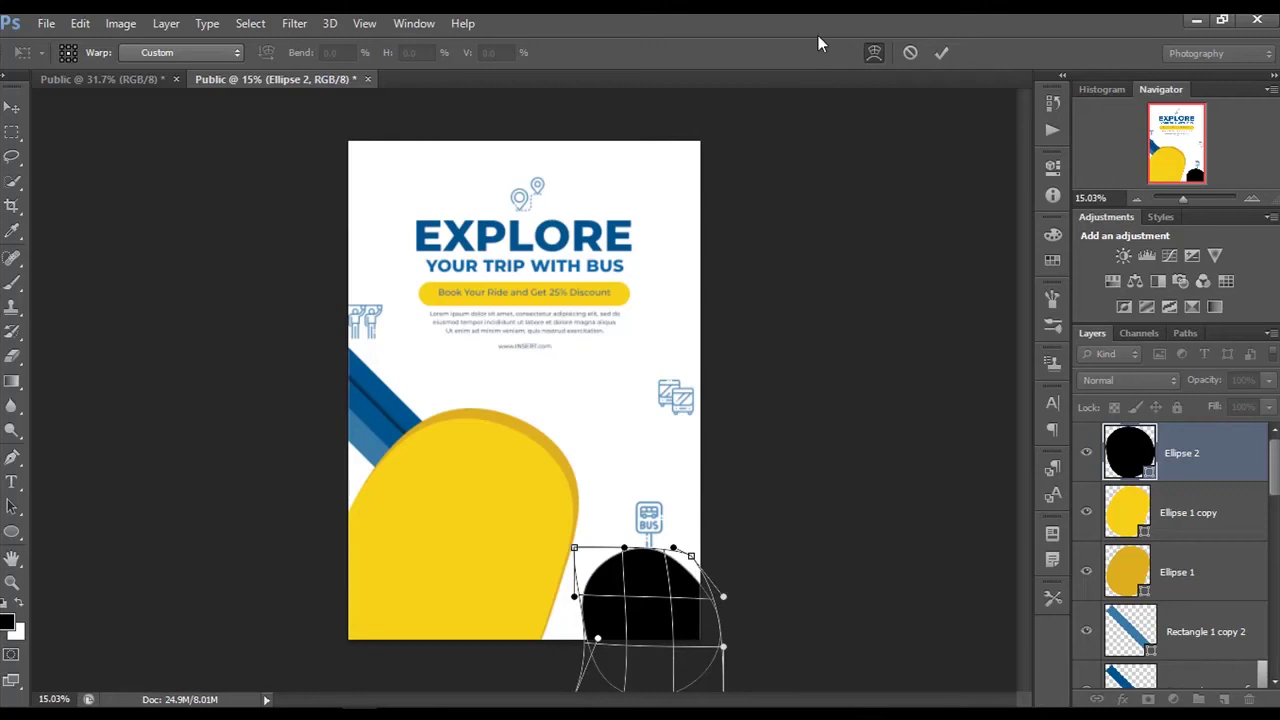
left_click(942, 54)
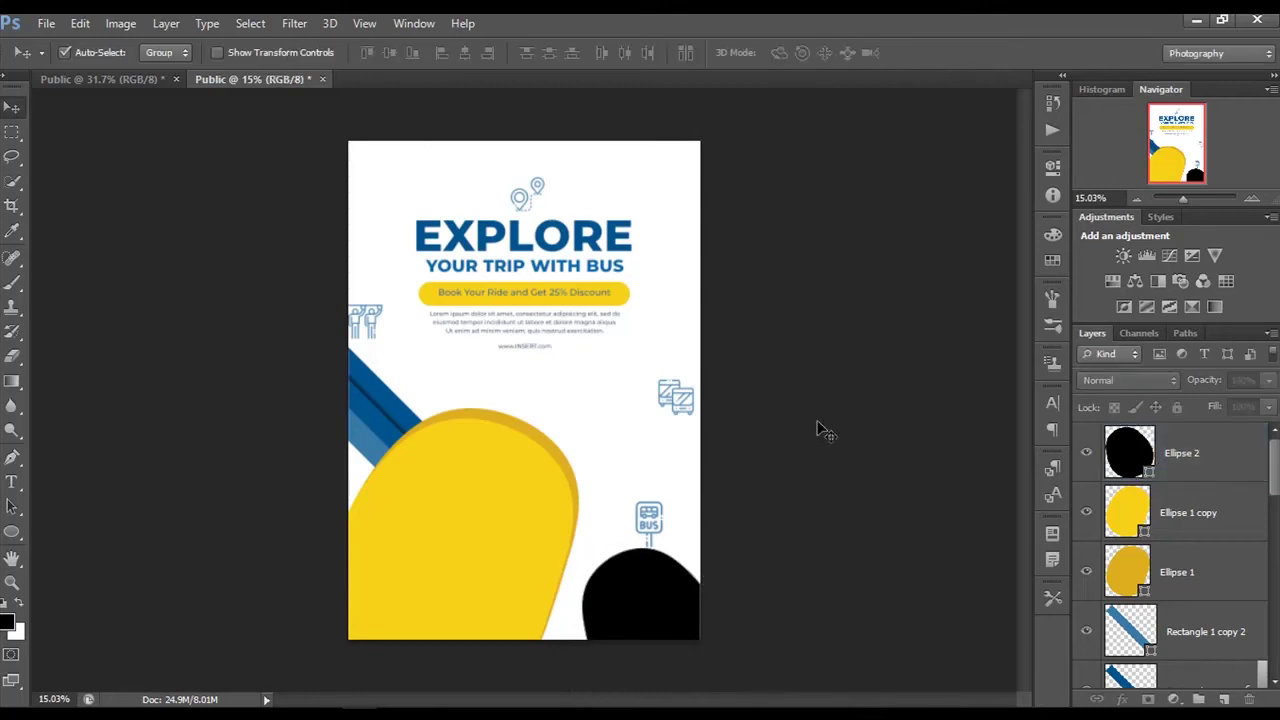
Fill Ellipse 2 with the gold ddae1f from the yellow shape's edge and nudge it right-down.
scroll(697, 623, "up", 2)
scroll(697, 626, "down", 2)
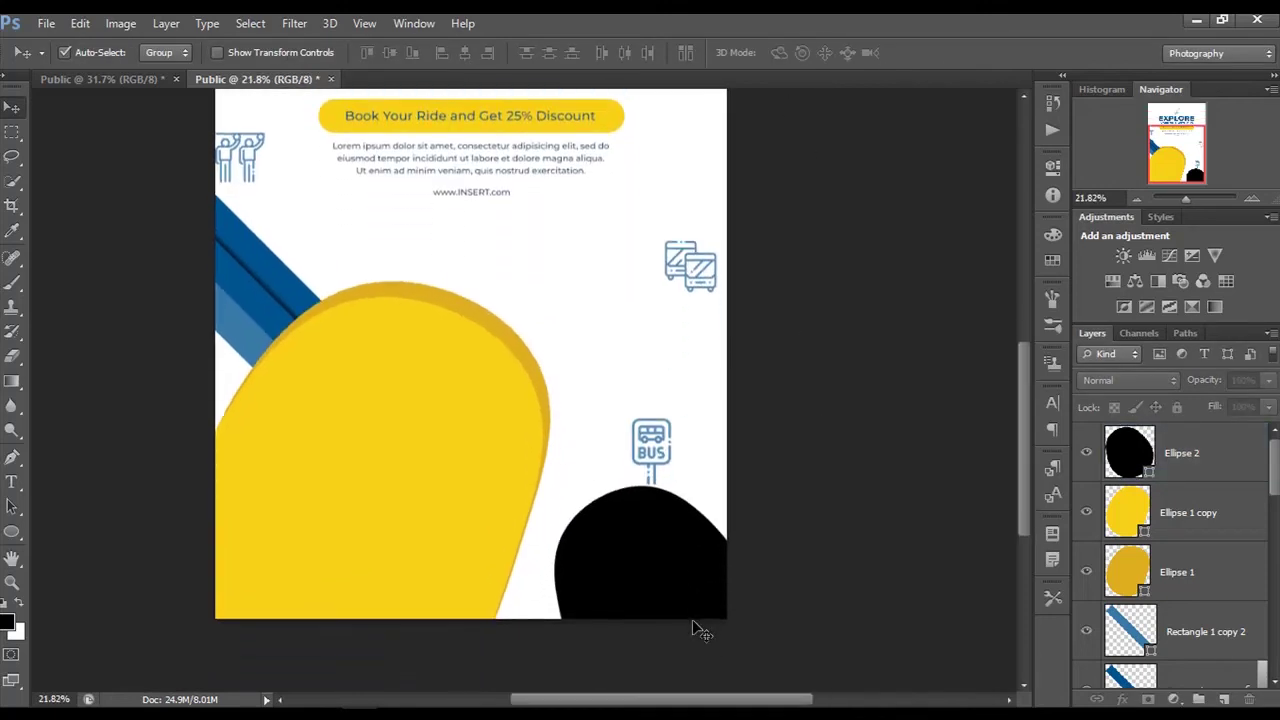
scroll(697, 626, "down", 2)
scroll(616, 490, "up", 1)
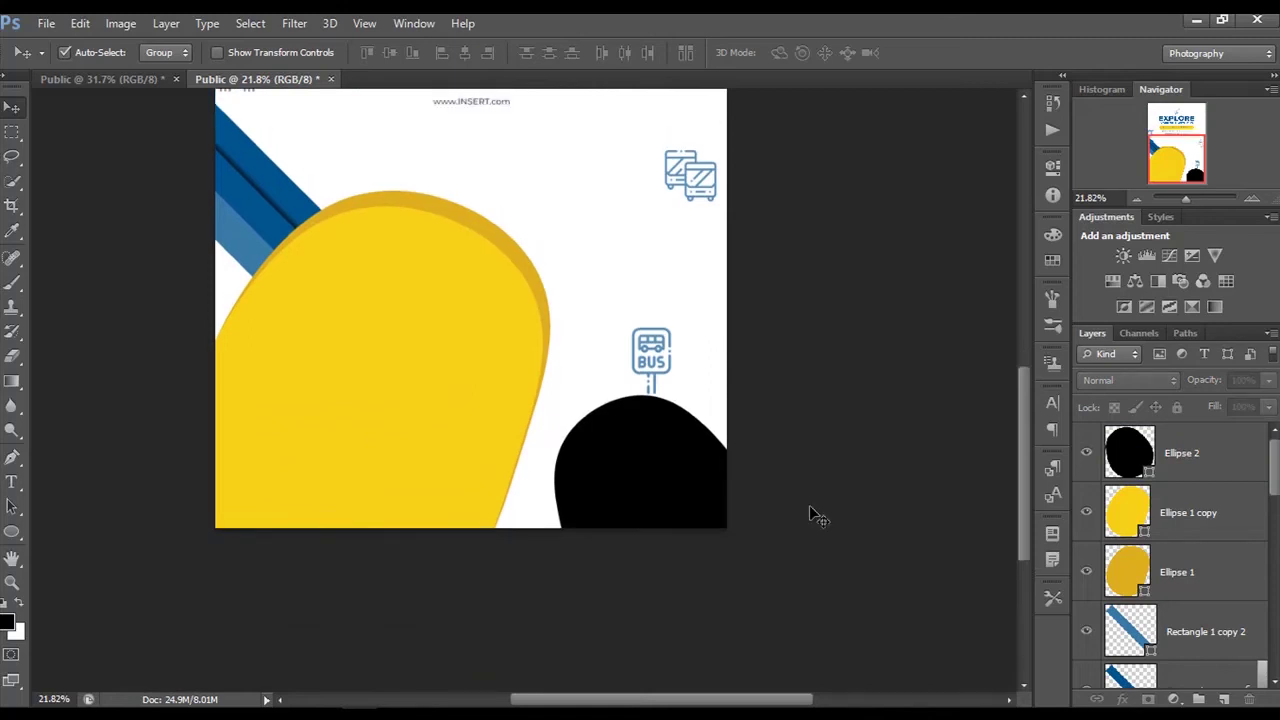
scroll(706, 519, "up", 3)
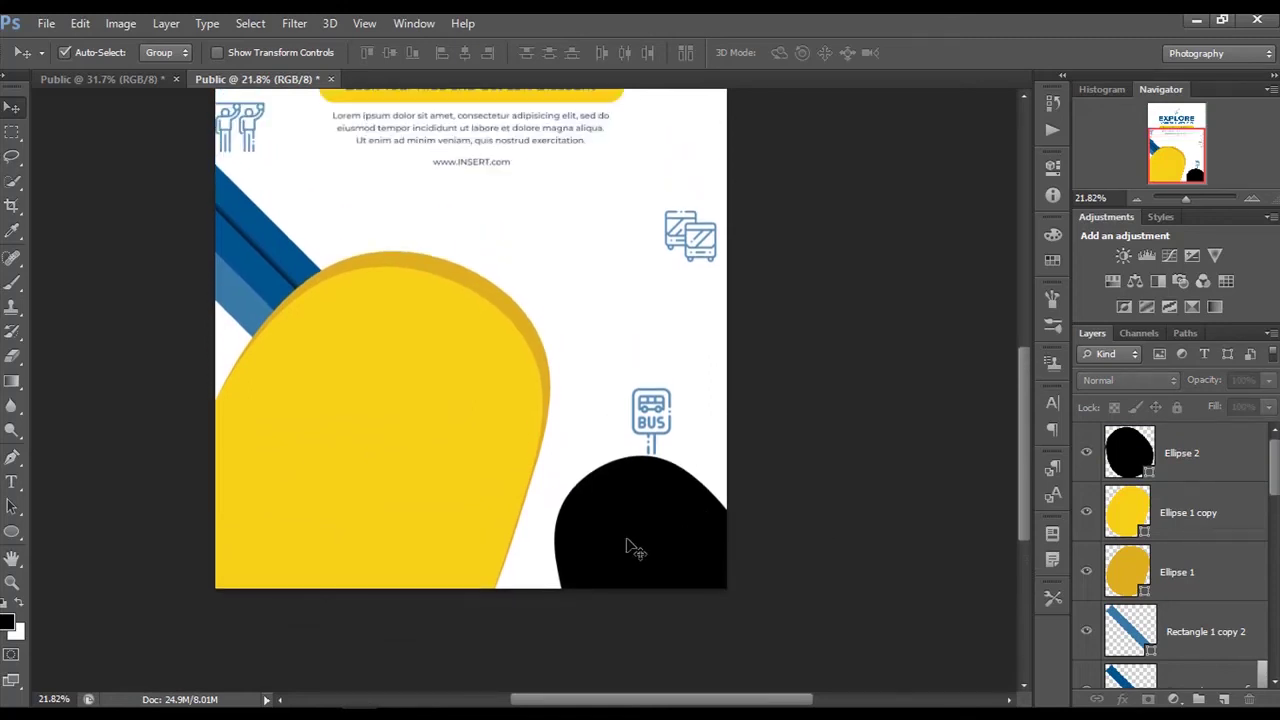
double_click(1135, 458)
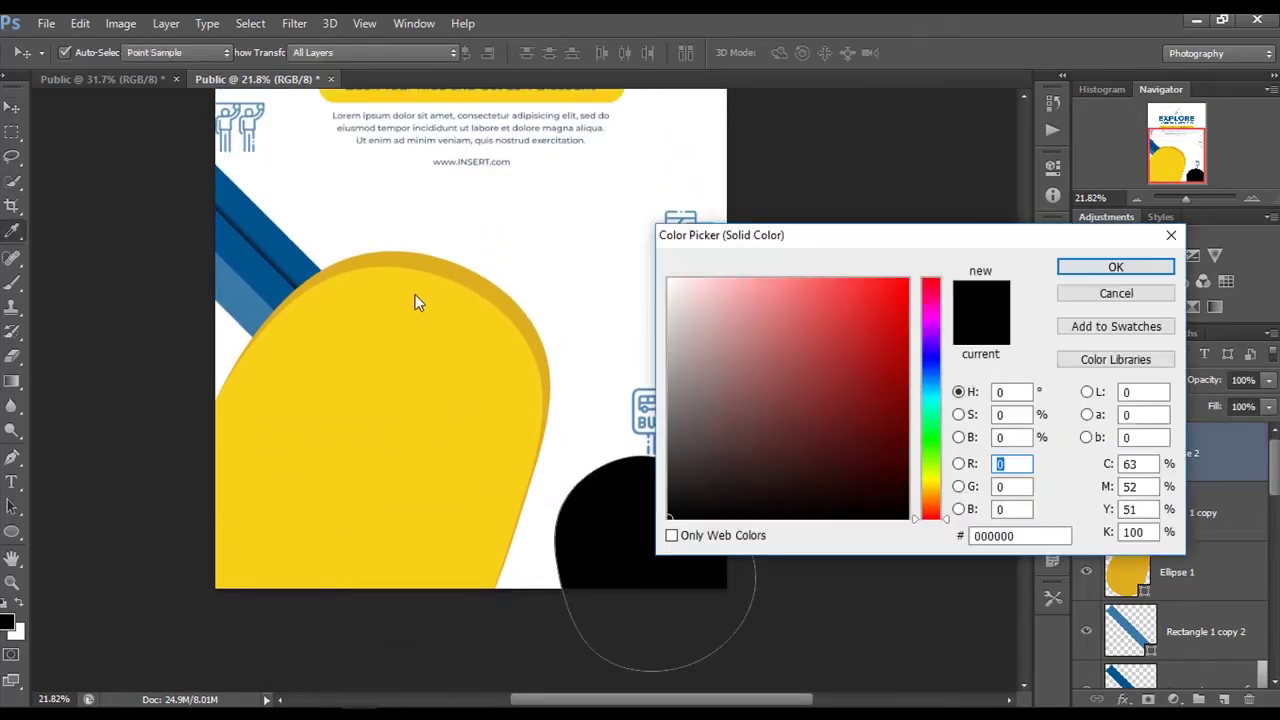
left_click(417, 252)
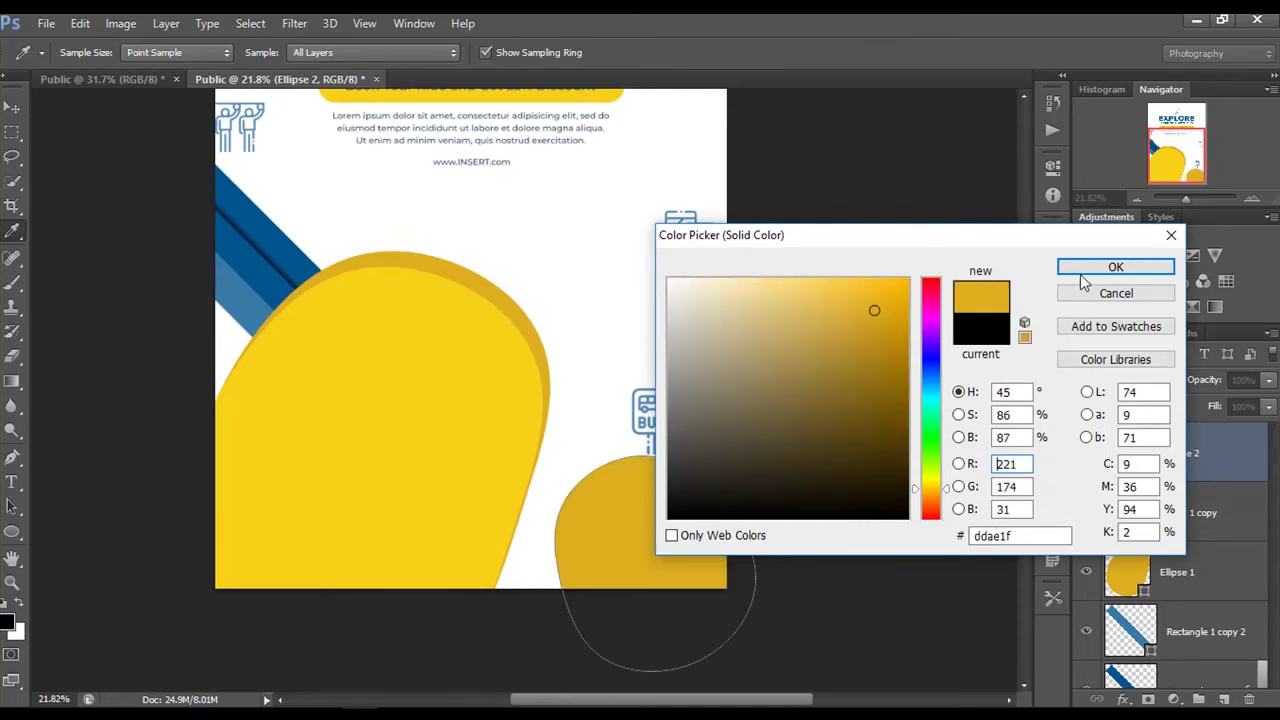
left_click(1085, 270)
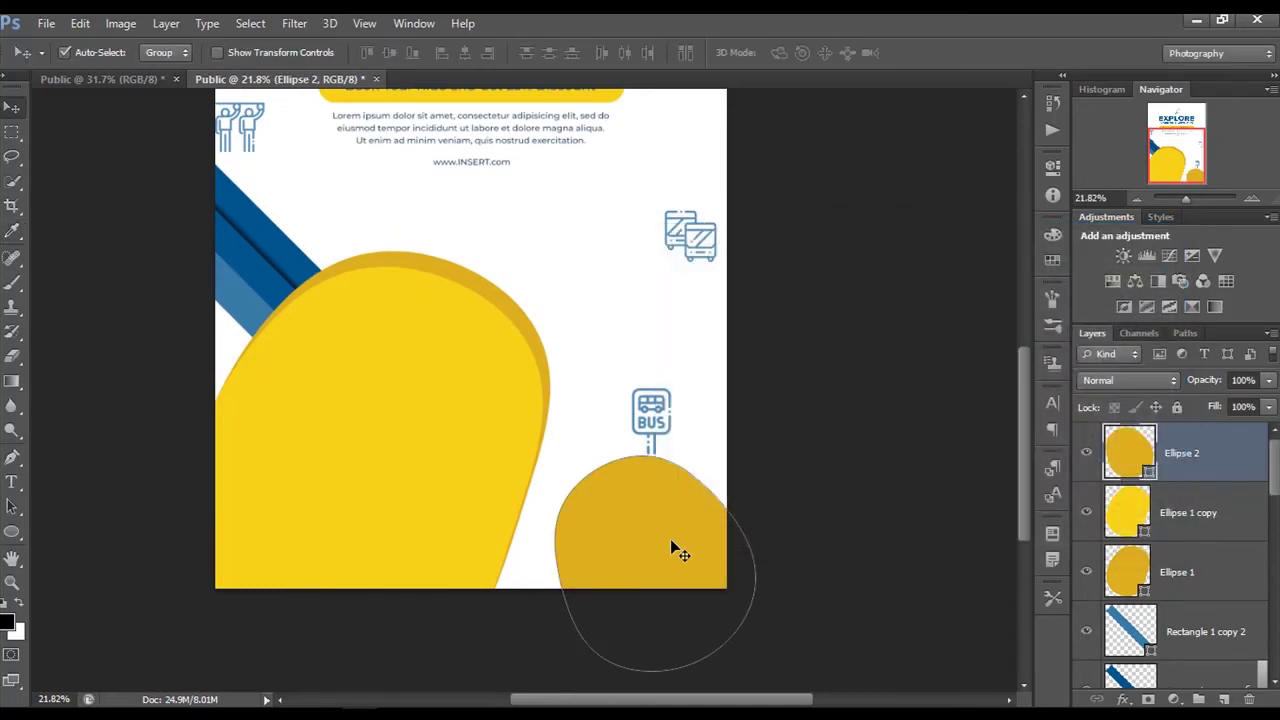
left_click_drag(663, 517, 677, 535)
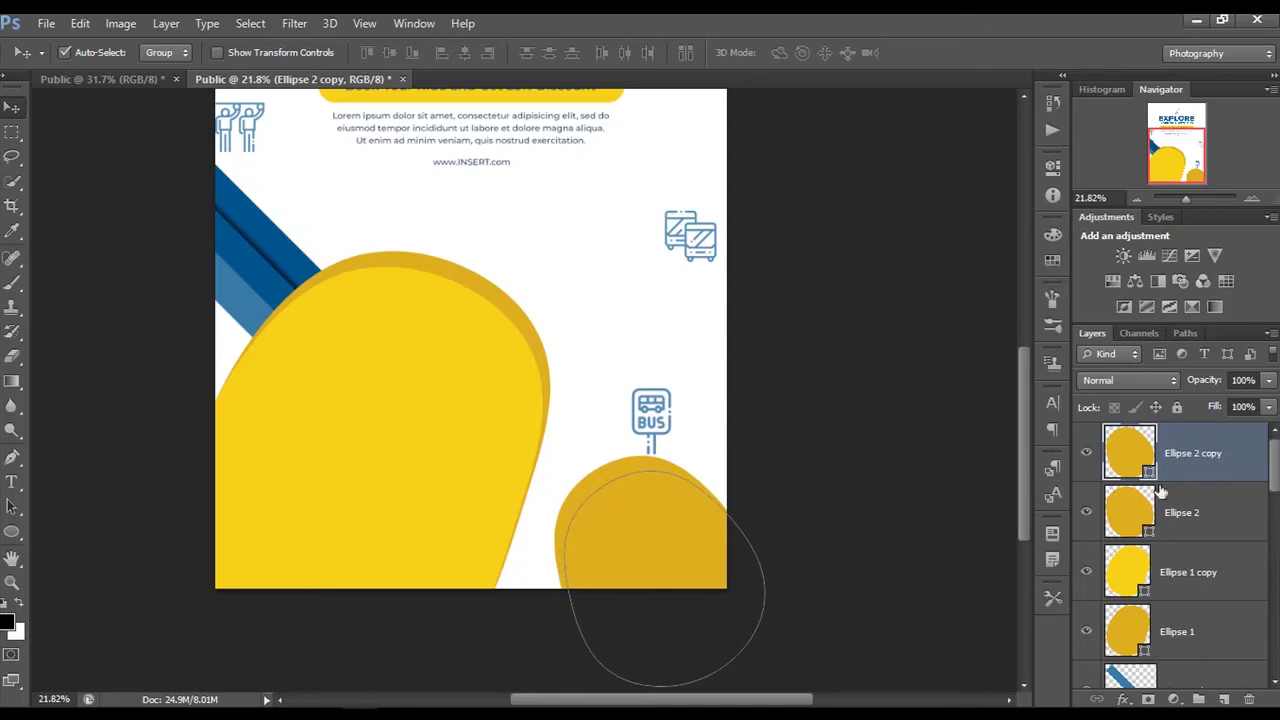
Make Ellipse 2 copy yellow f8d118, enlarge it about 103%, and offset it to reveal the gold rim.
double_click(1153, 480)
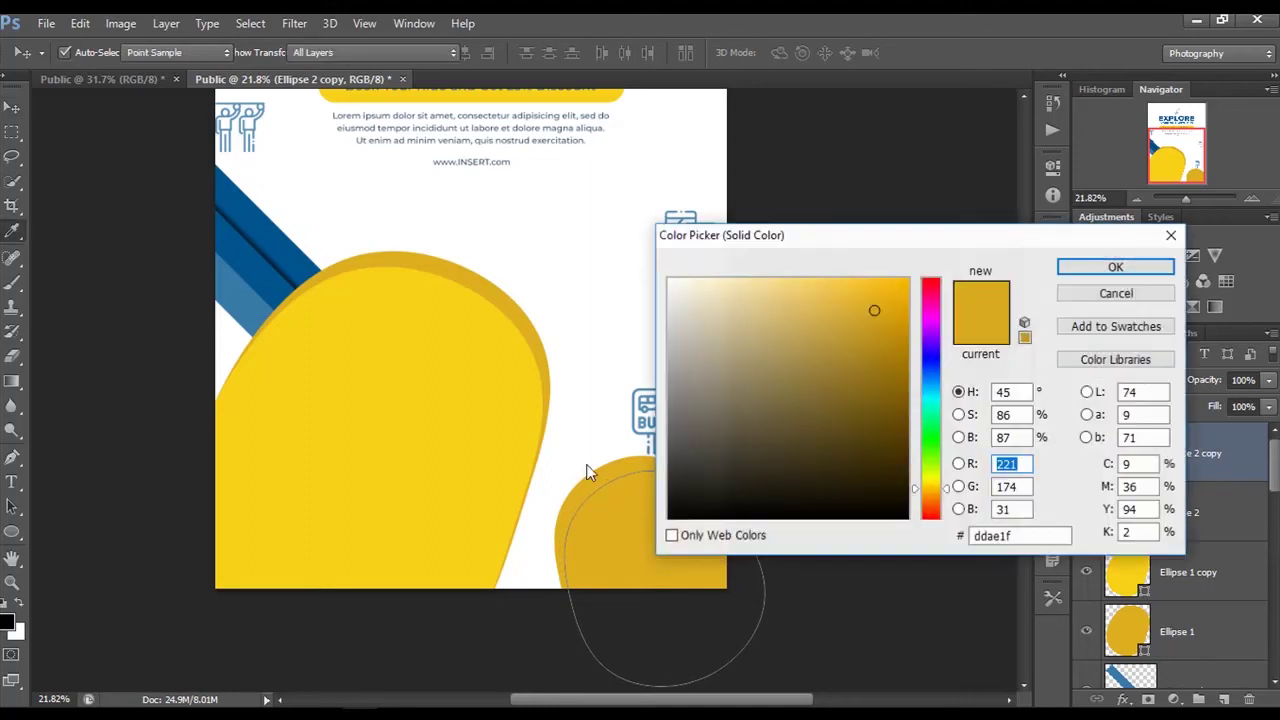
left_click(434, 420)
left_click(1127, 266)
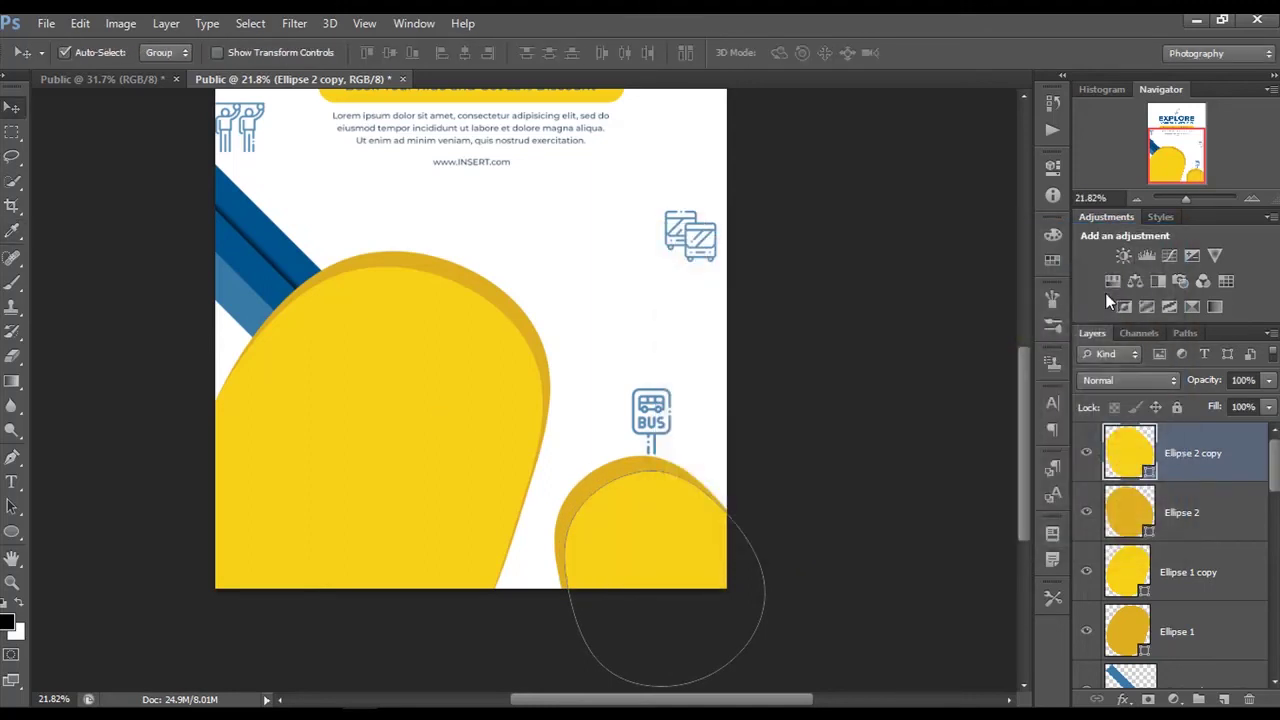
key("ctrl+t")
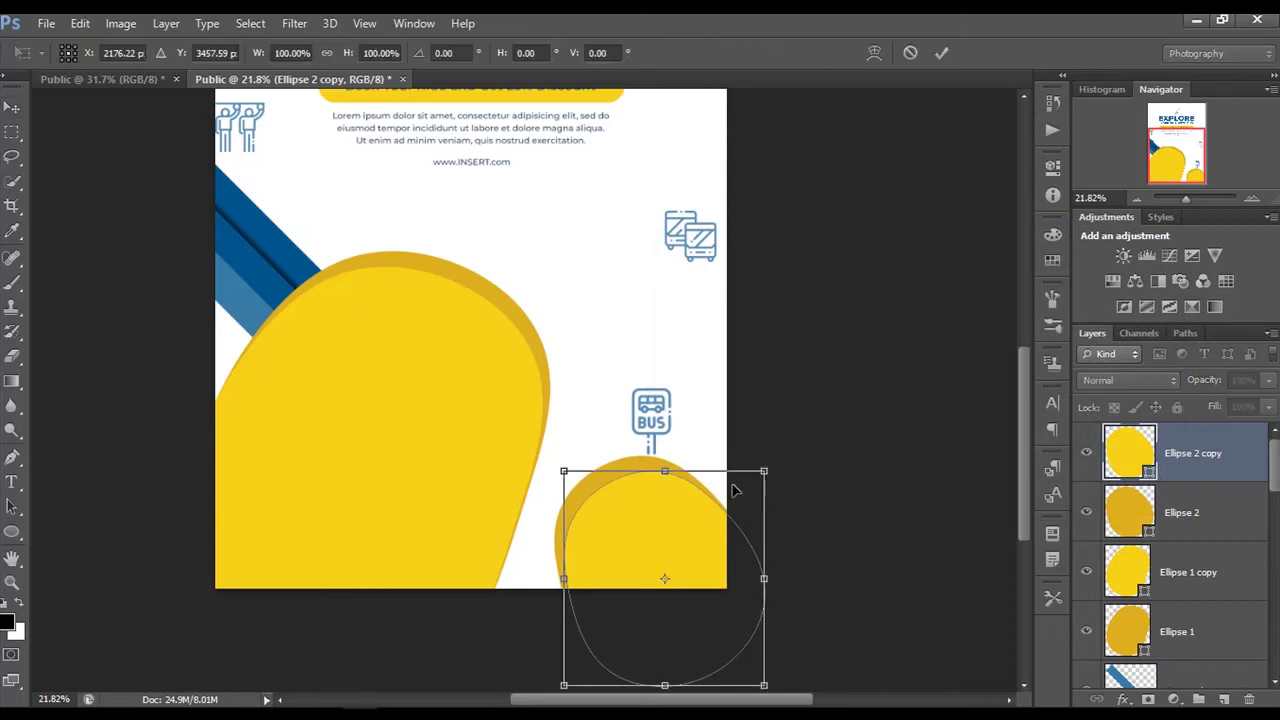
left_click_drag(769, 467, 774, 461)
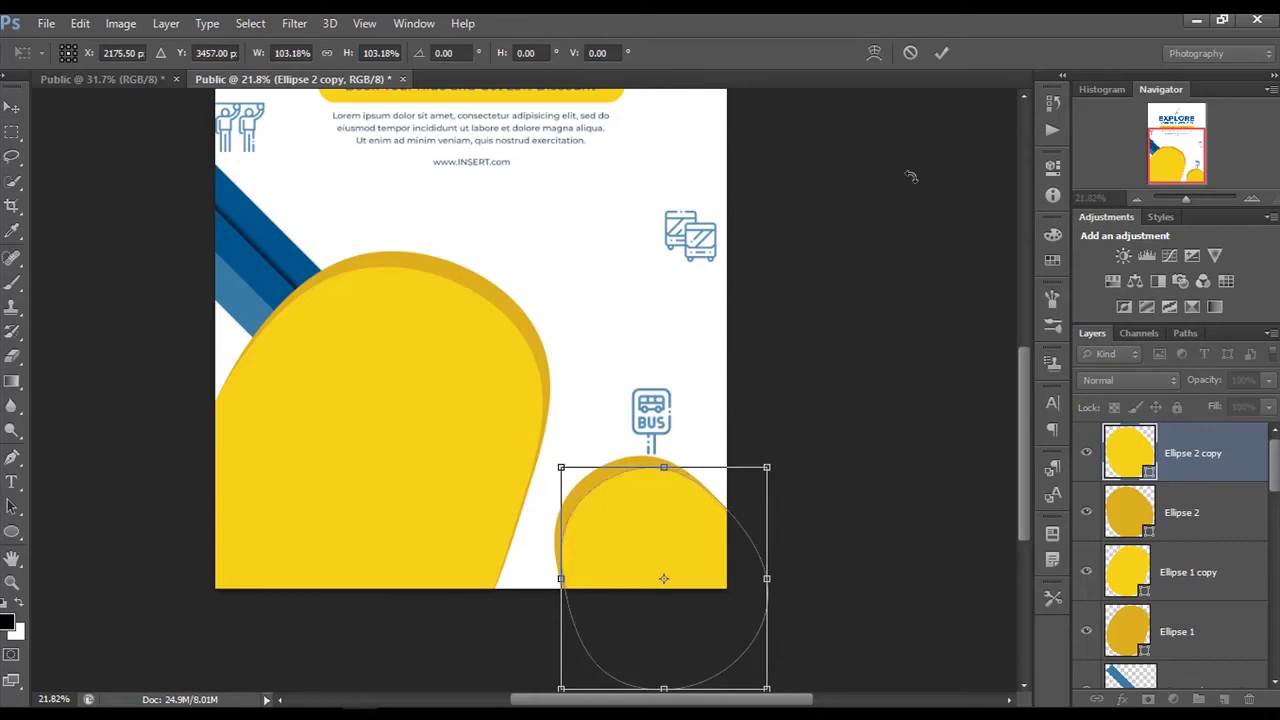
left_click(941, 53)
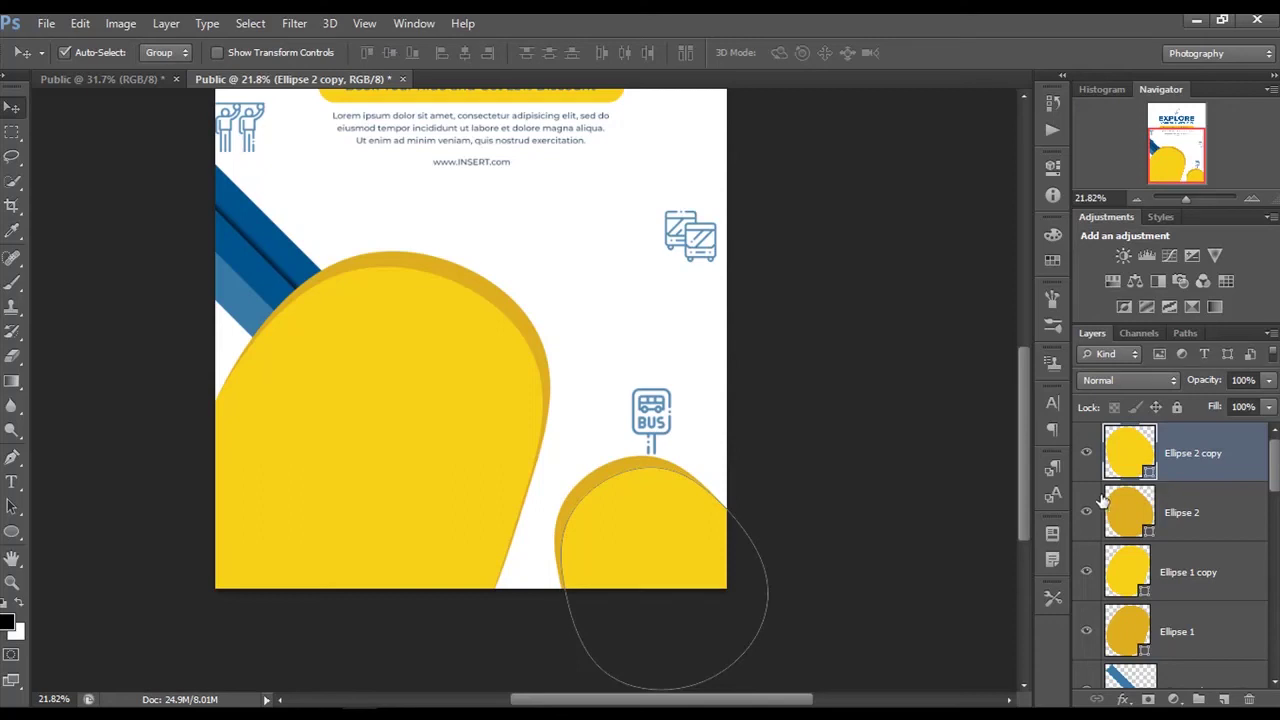
left_click_drag(665, 511, 669, 518)
double_click(1149, 474)
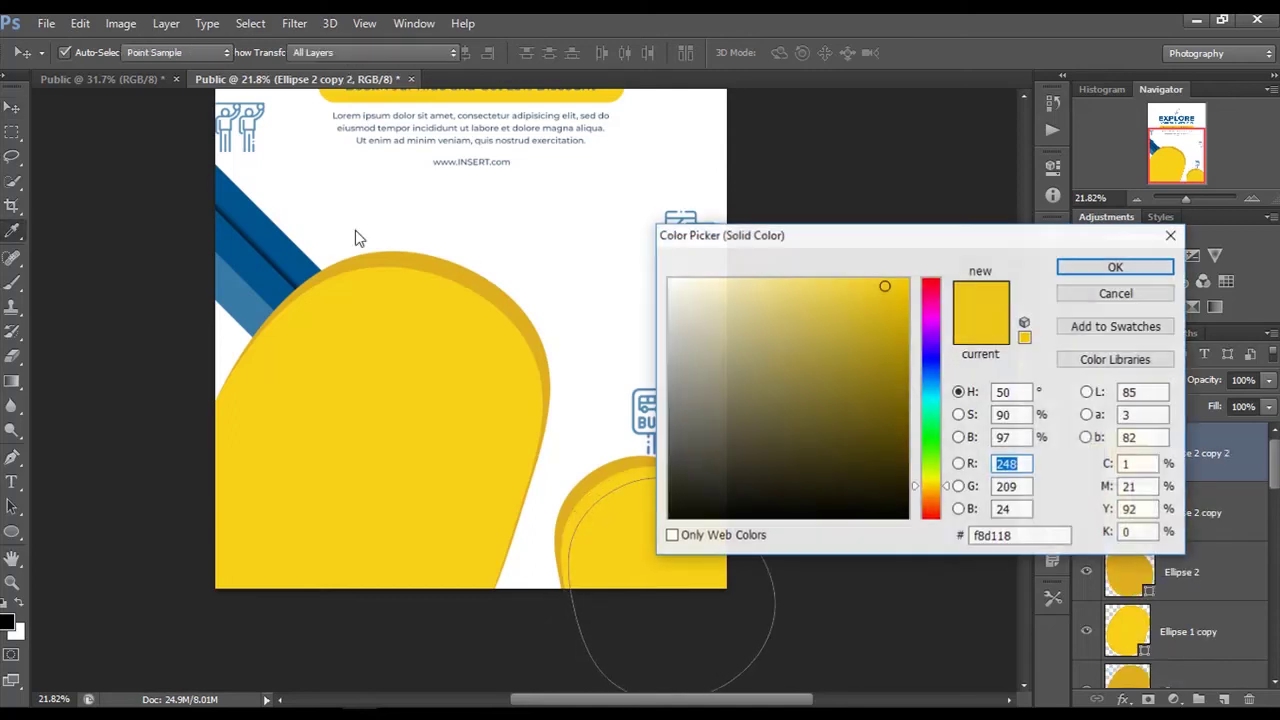
left_click(266, 206)
Fill Ellipse 2 copy 2 with dark blue 00548e and nudge it toward the corner.
left_click(1090, 270)
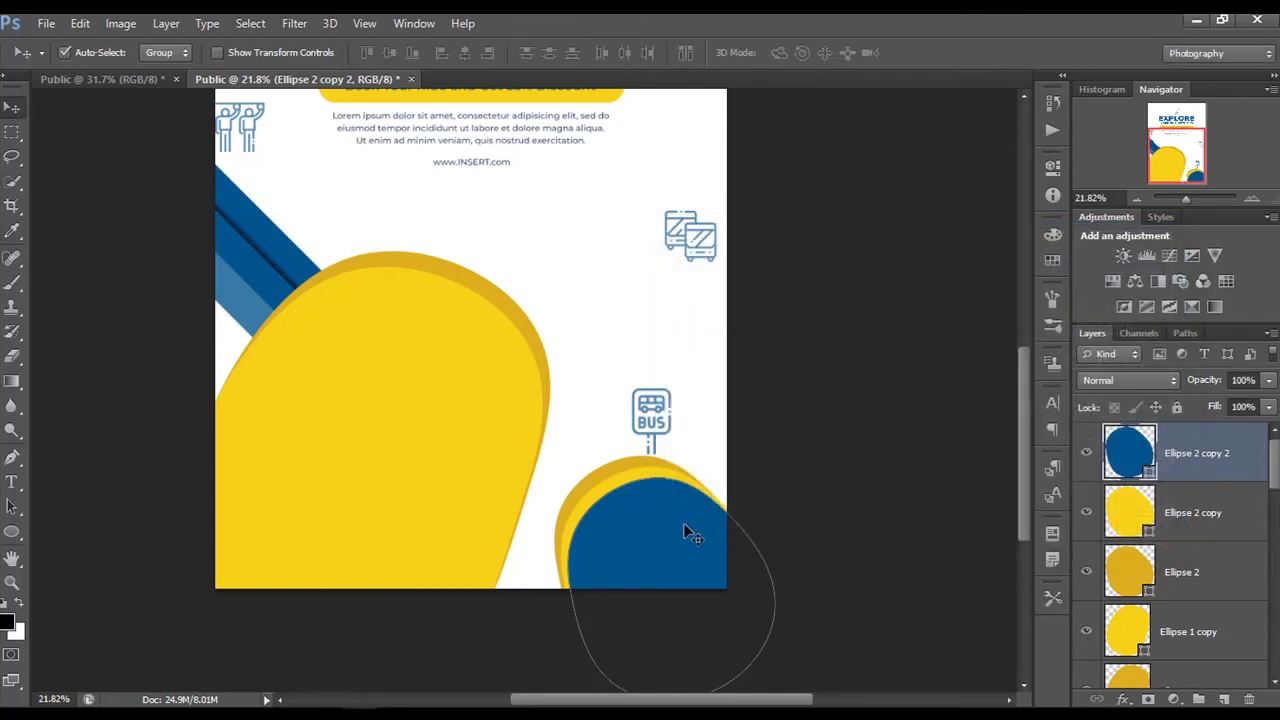
left_click_drag(690, 533, 686, 527)
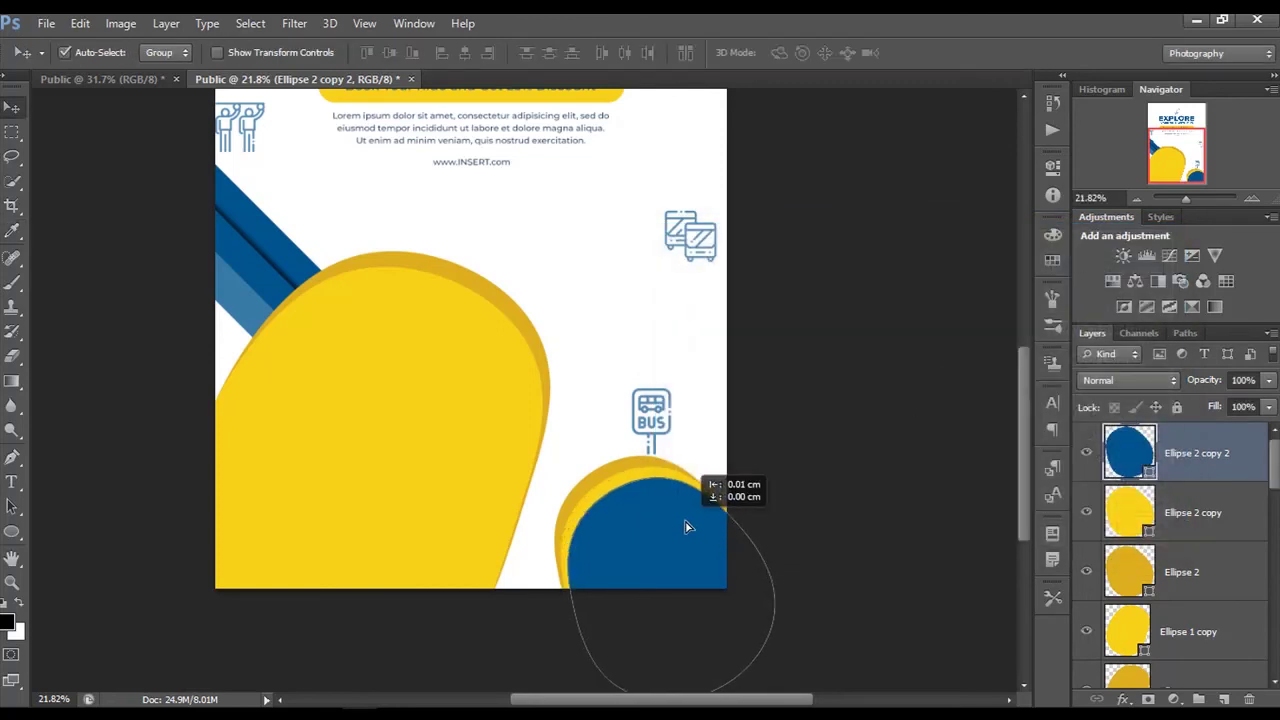
left_click(955, 356)
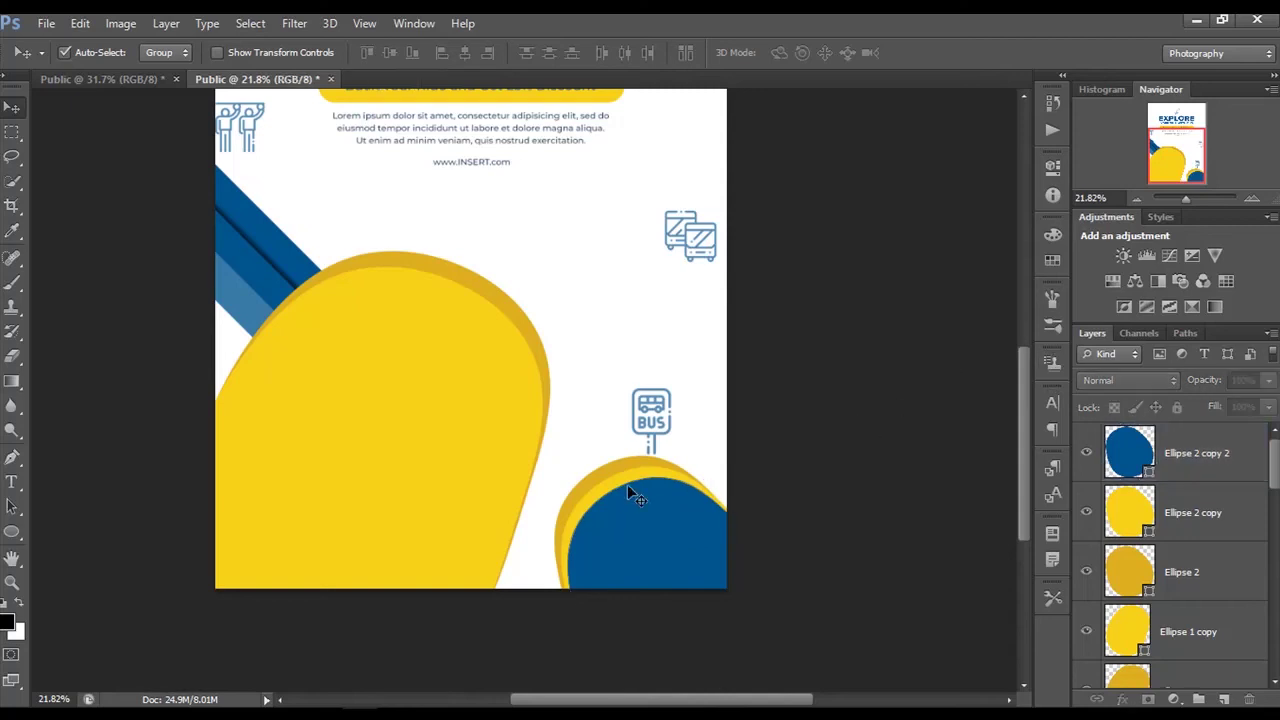
scroll(630, 490, "up", 1)
scroll(628, 486, "down", 2)
scroll(630, 500, "down", 1)
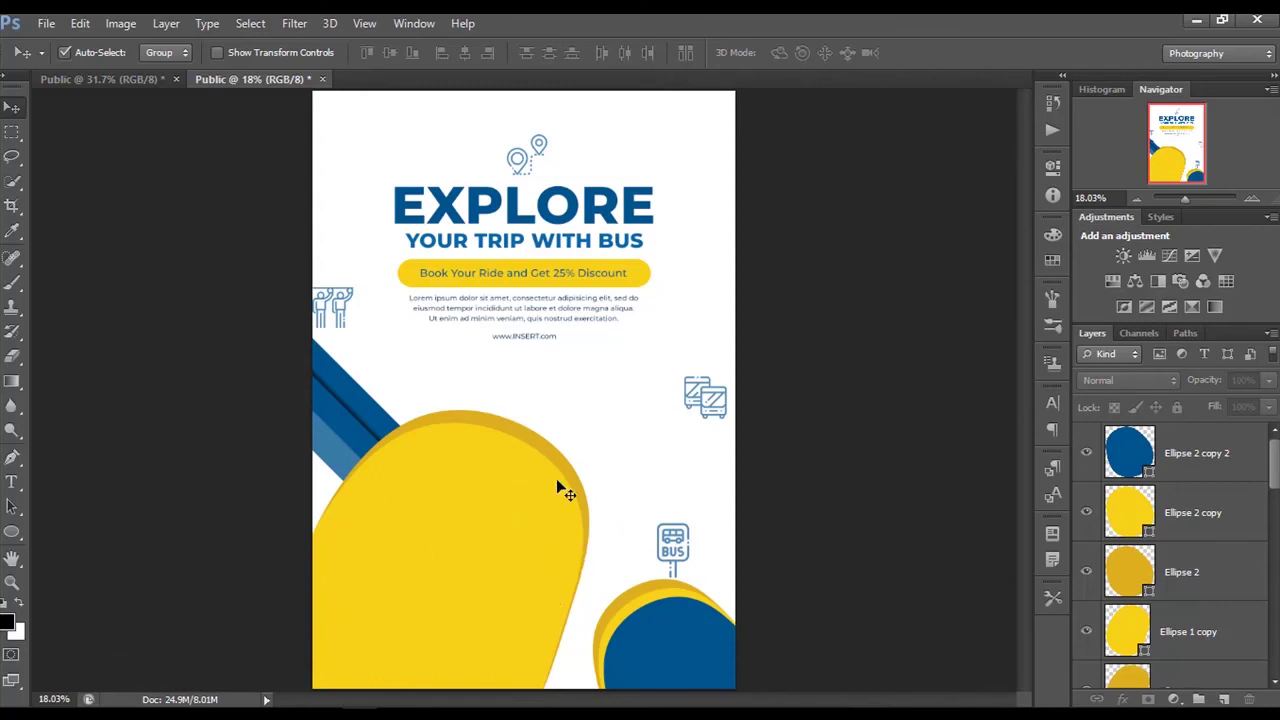
scroll(660, 615, "down", 1)
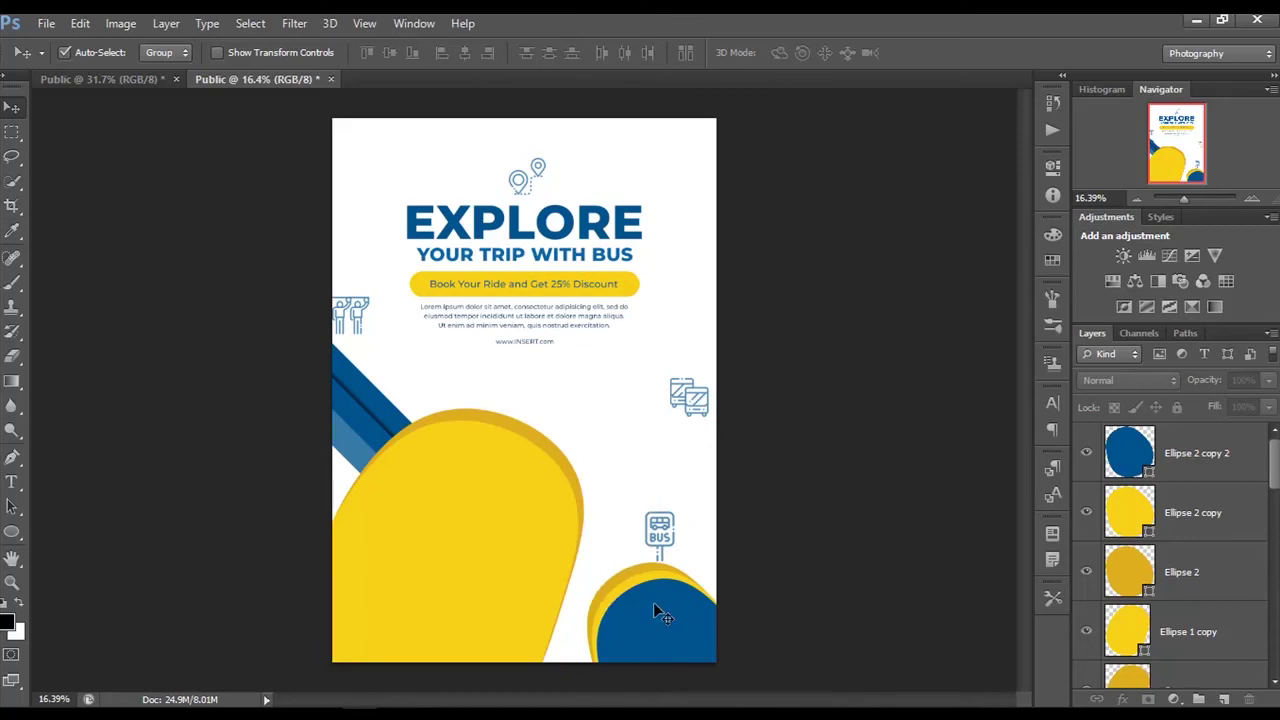
scroll(654, 591, "up", 3)
scroll(656, 590, "up", 2)
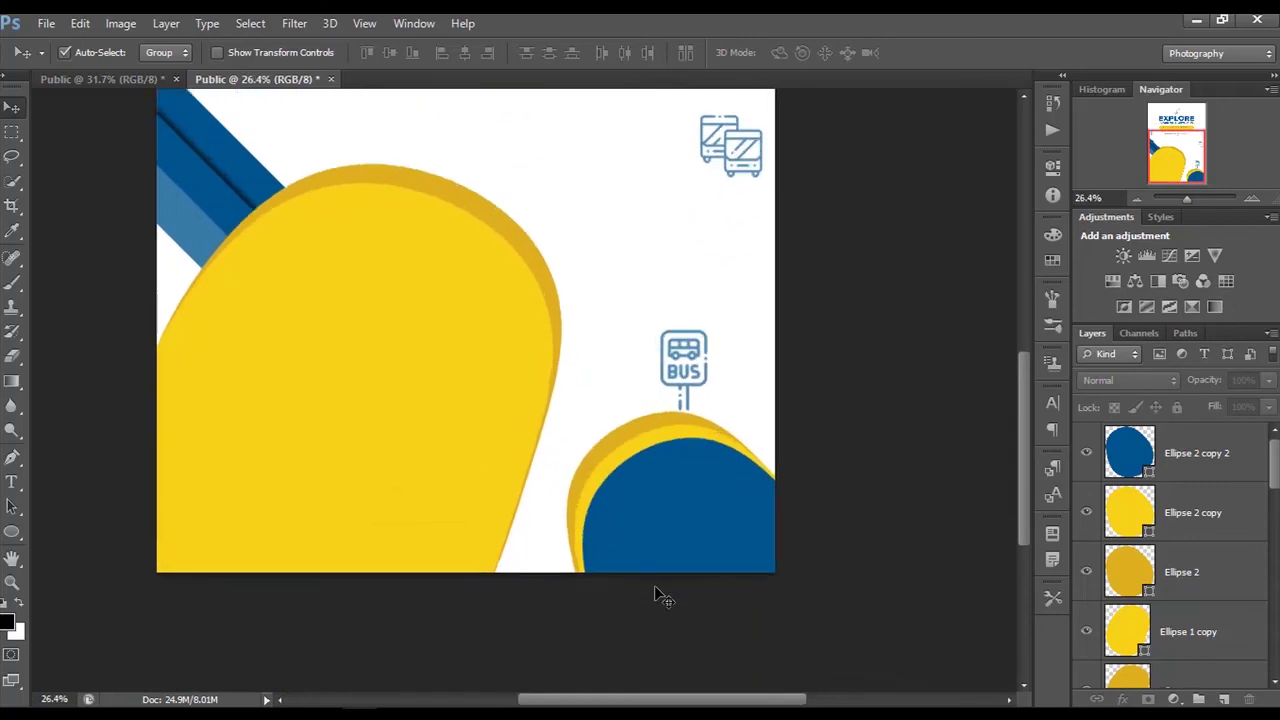
scroll(540, 325, "up", 4)
scroll(540, 325, "down", 3)
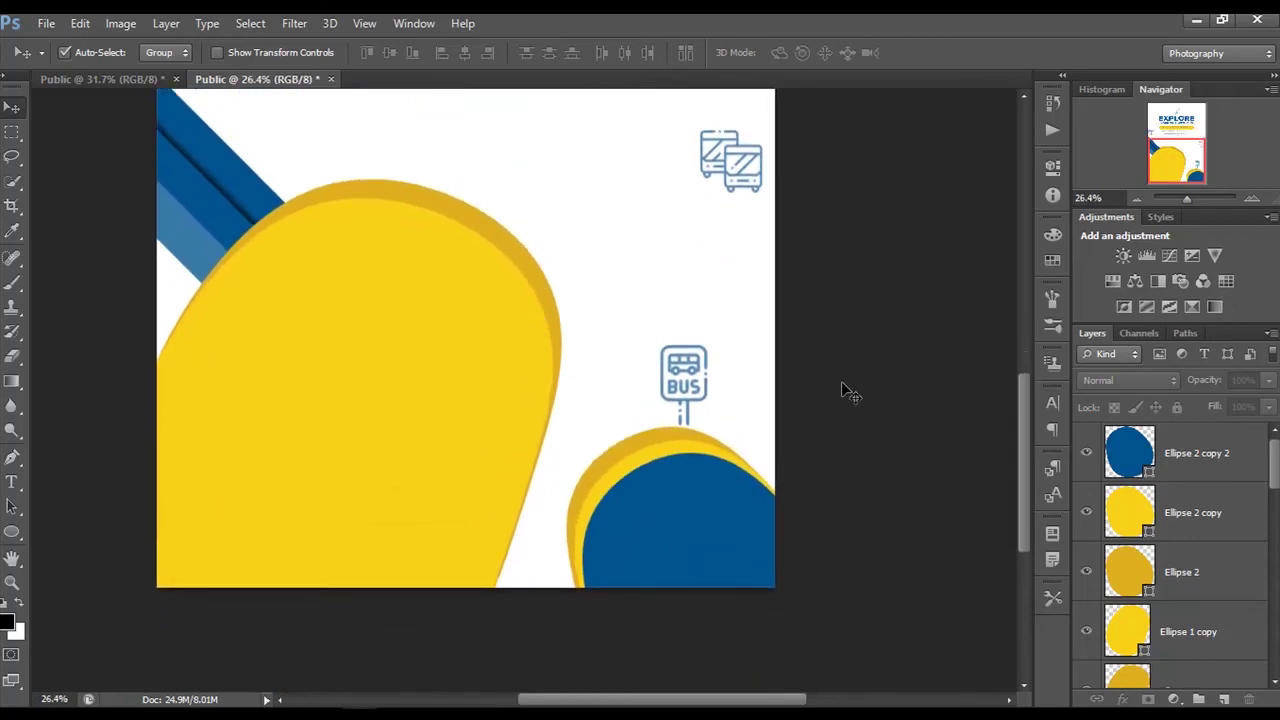
Add a $10 text layer on the blue blob, enlarge it and colour it white (ffffff).
left_click(12, 481)
left_click(680, 500)
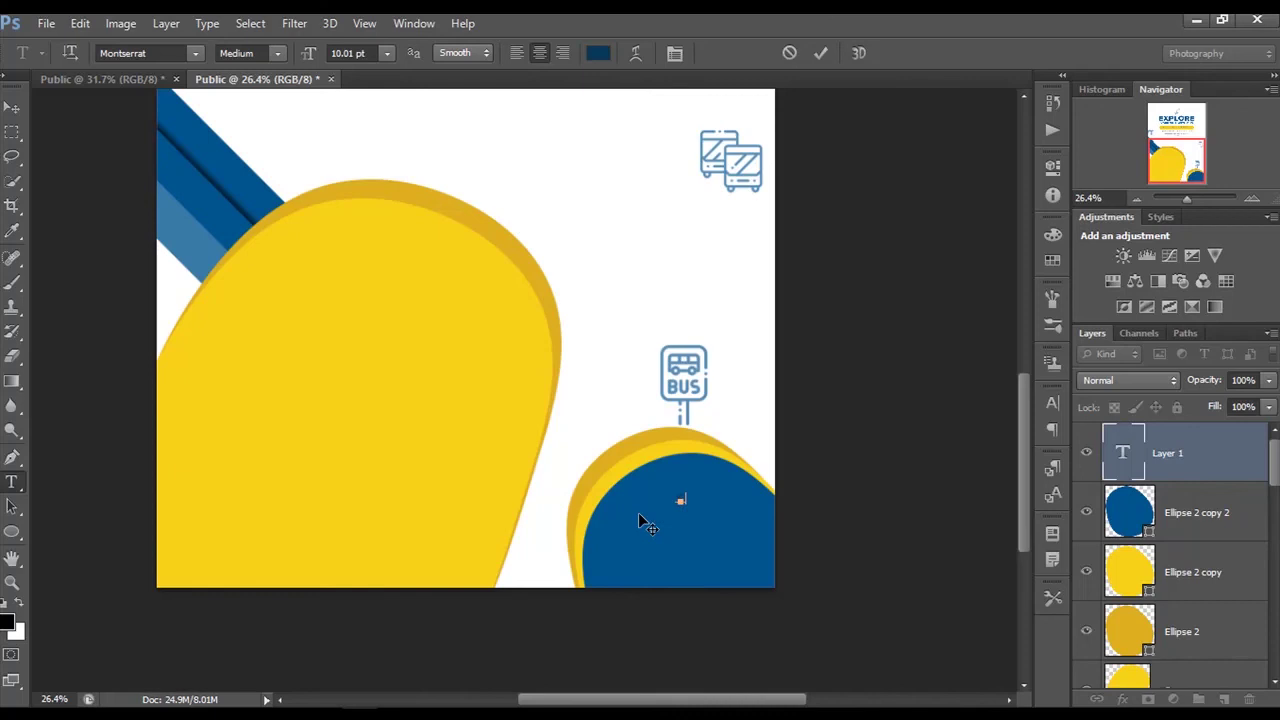
key("ctrl")
left_click_drag(316, 58, 588, 54)
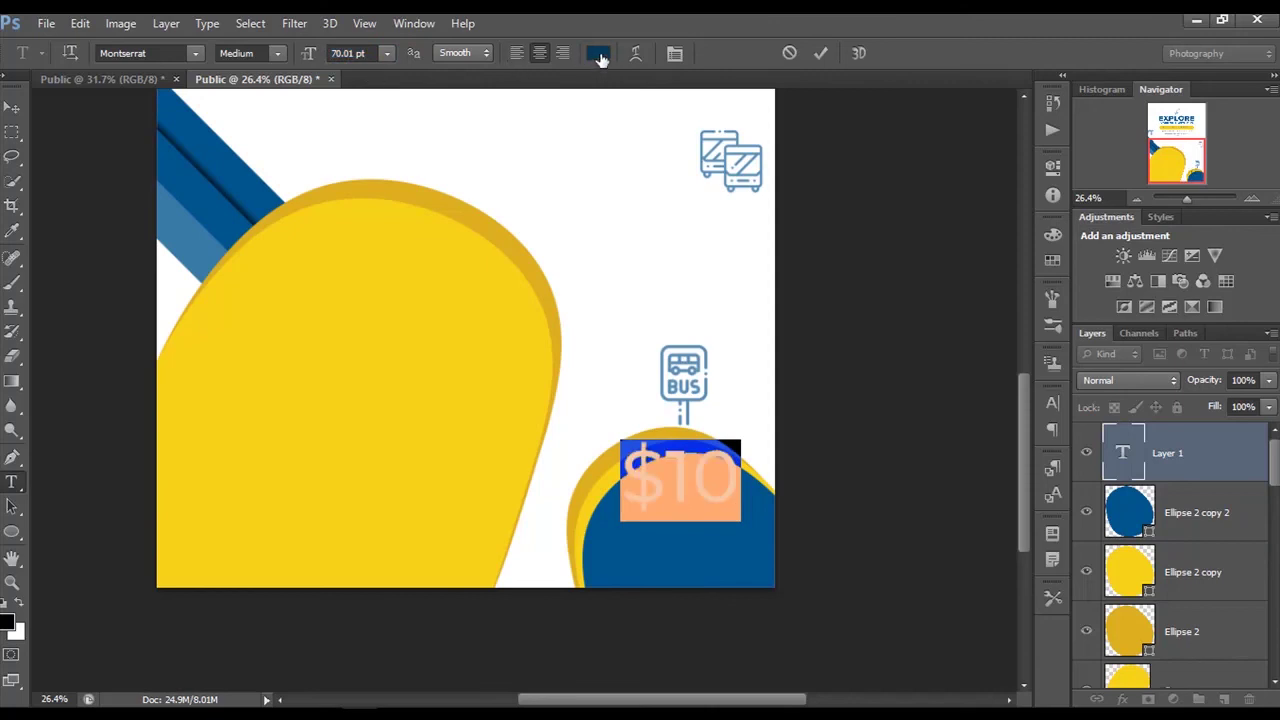
left_click(600, 57)
type("ffffff")
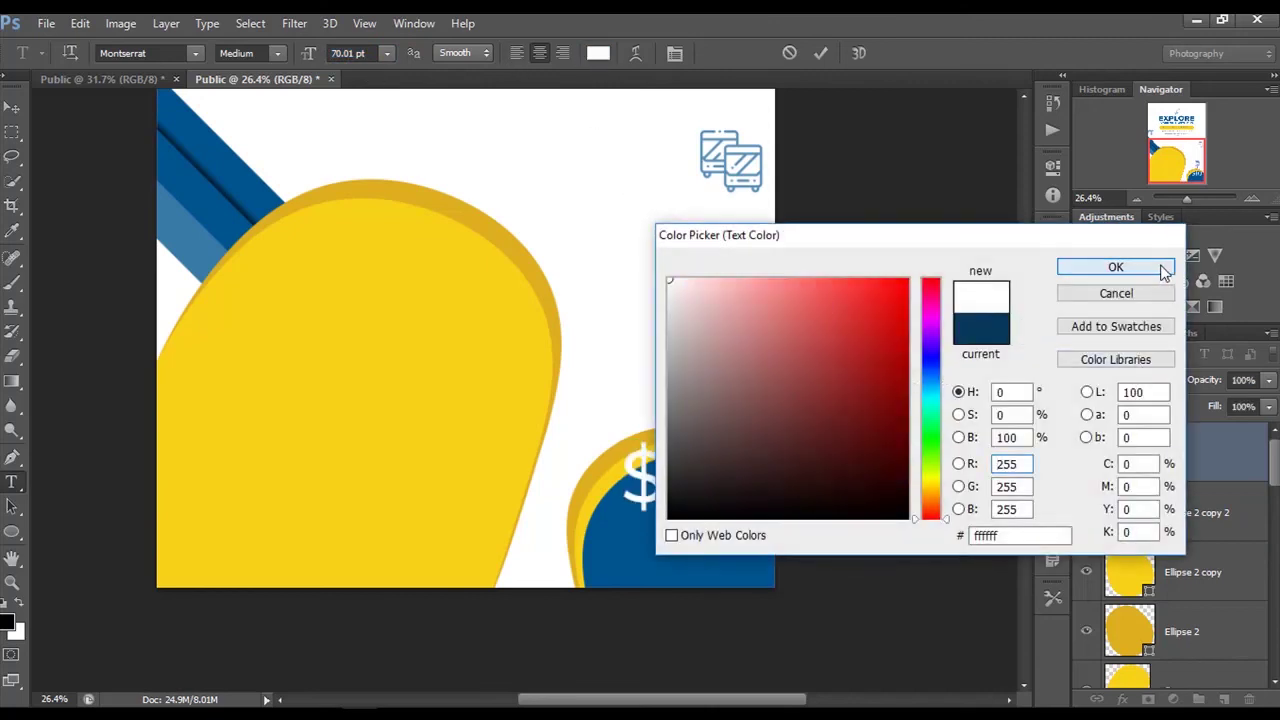
left_click(1115, 268)
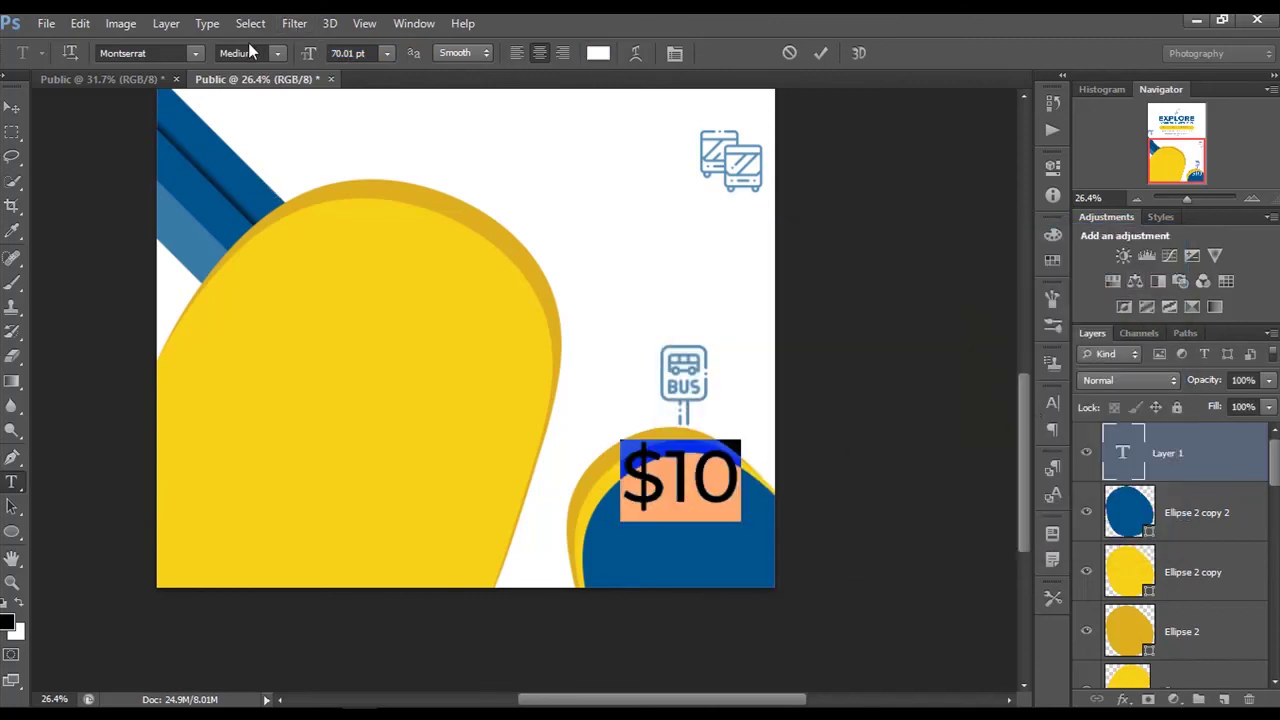
Set the $10 text to 51 pt Myriad Pro and nudge it lower onto the blue circle.
left_click_drag(306, 57, 280, 50)
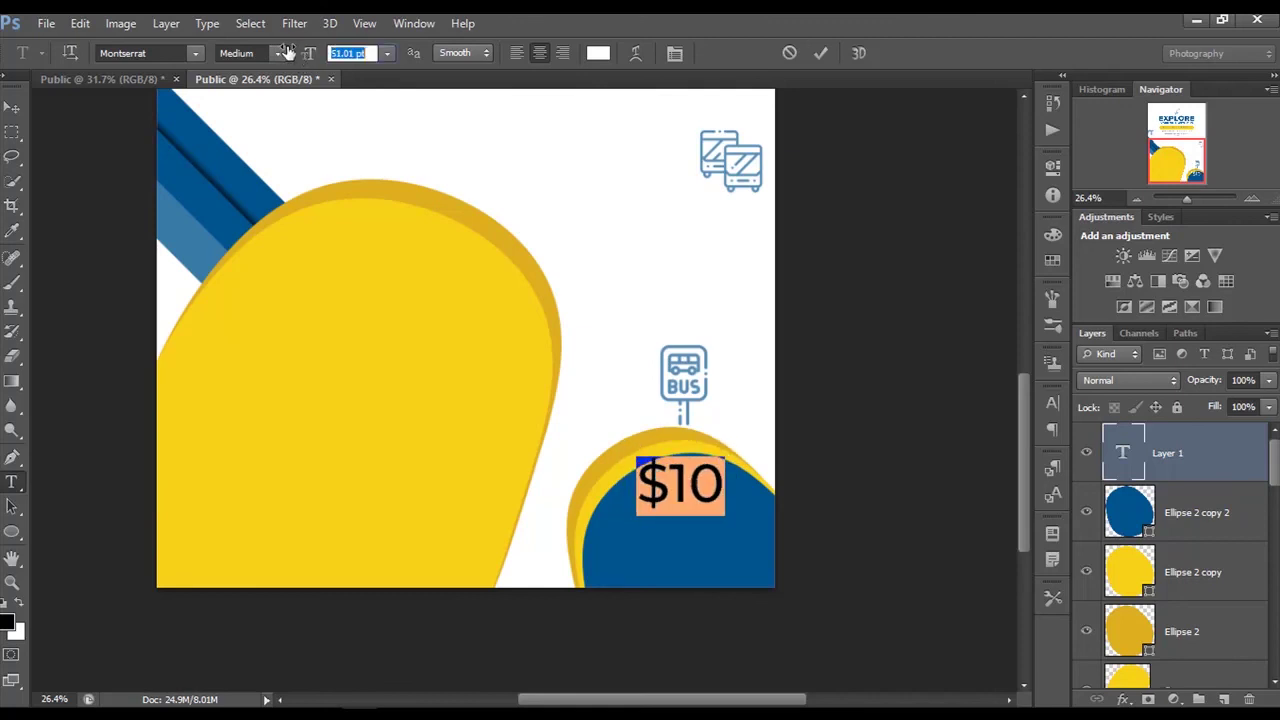
left_click_drag(280, 50, 292, 52)
left_click(196, 54)
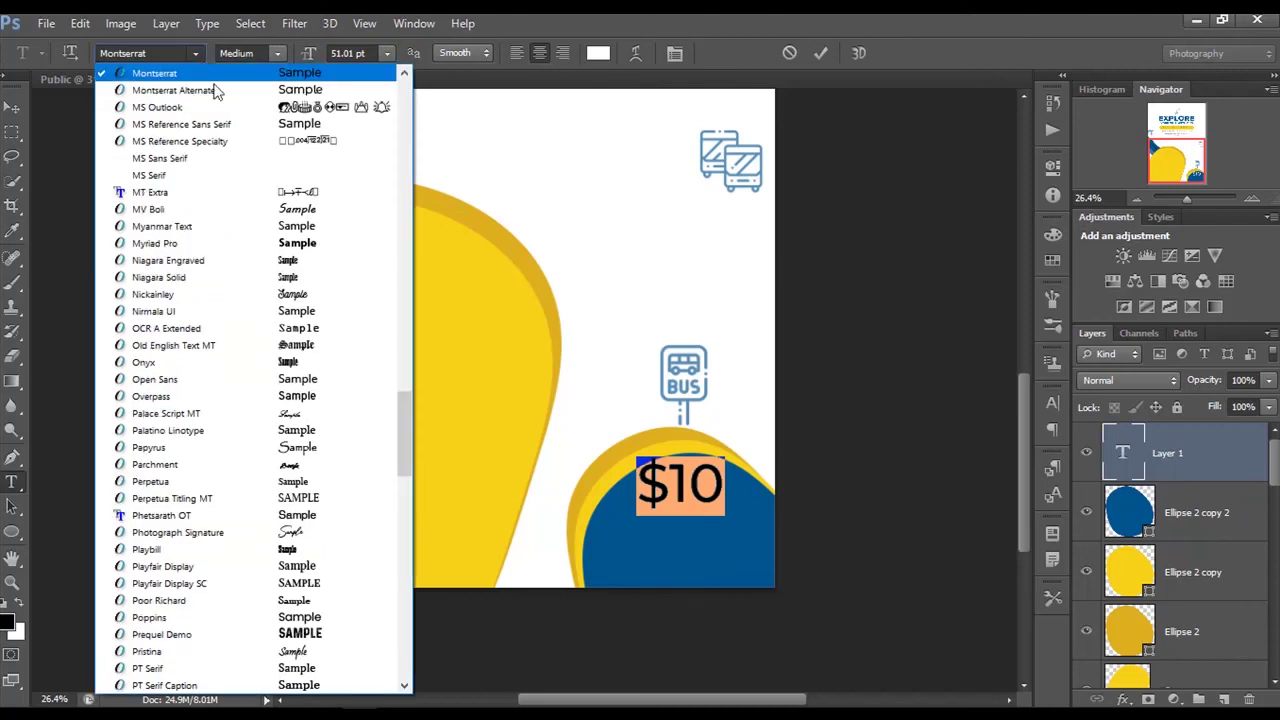
left_click(276, 243)
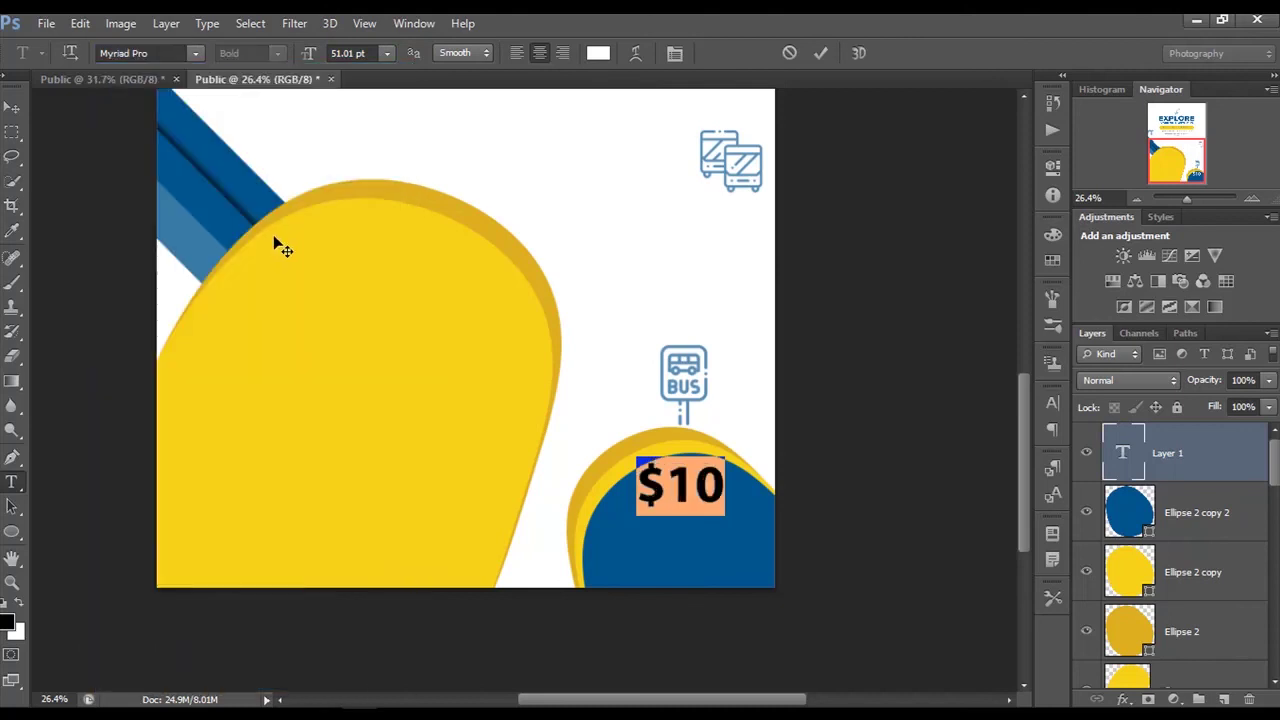
left_click(13, 107)
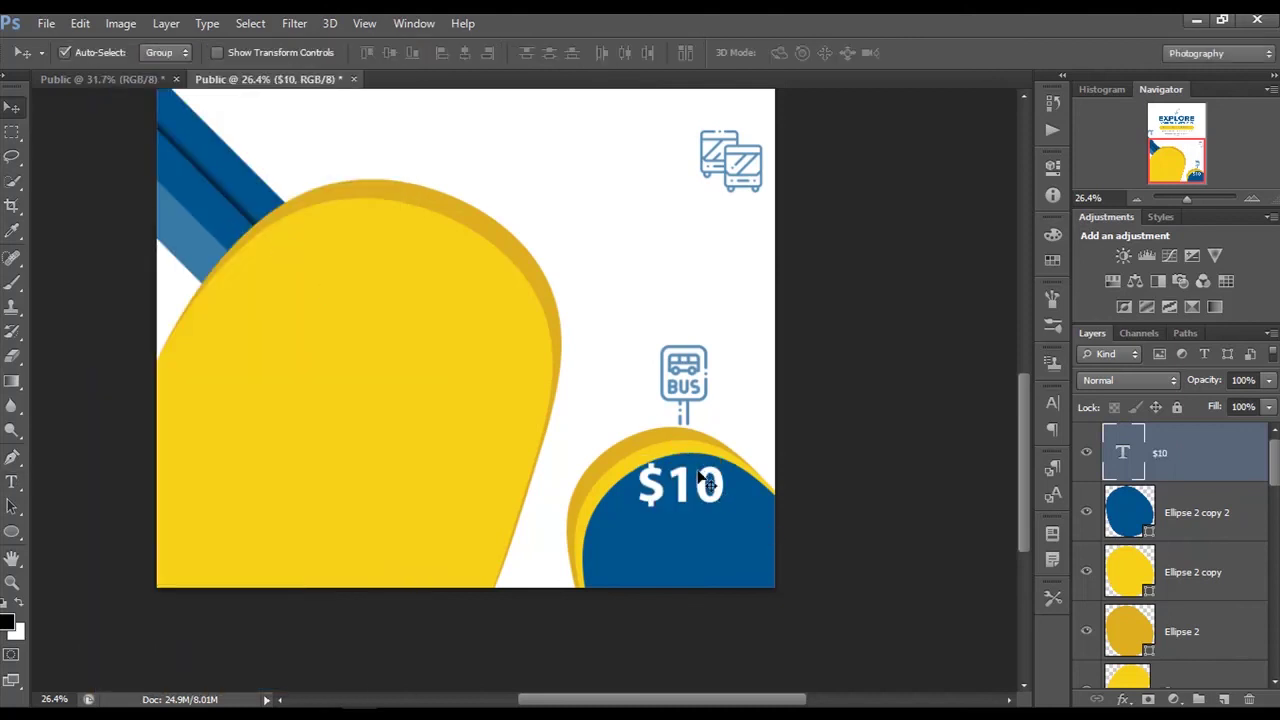
left_click_drag(705, 480, 713, 497)
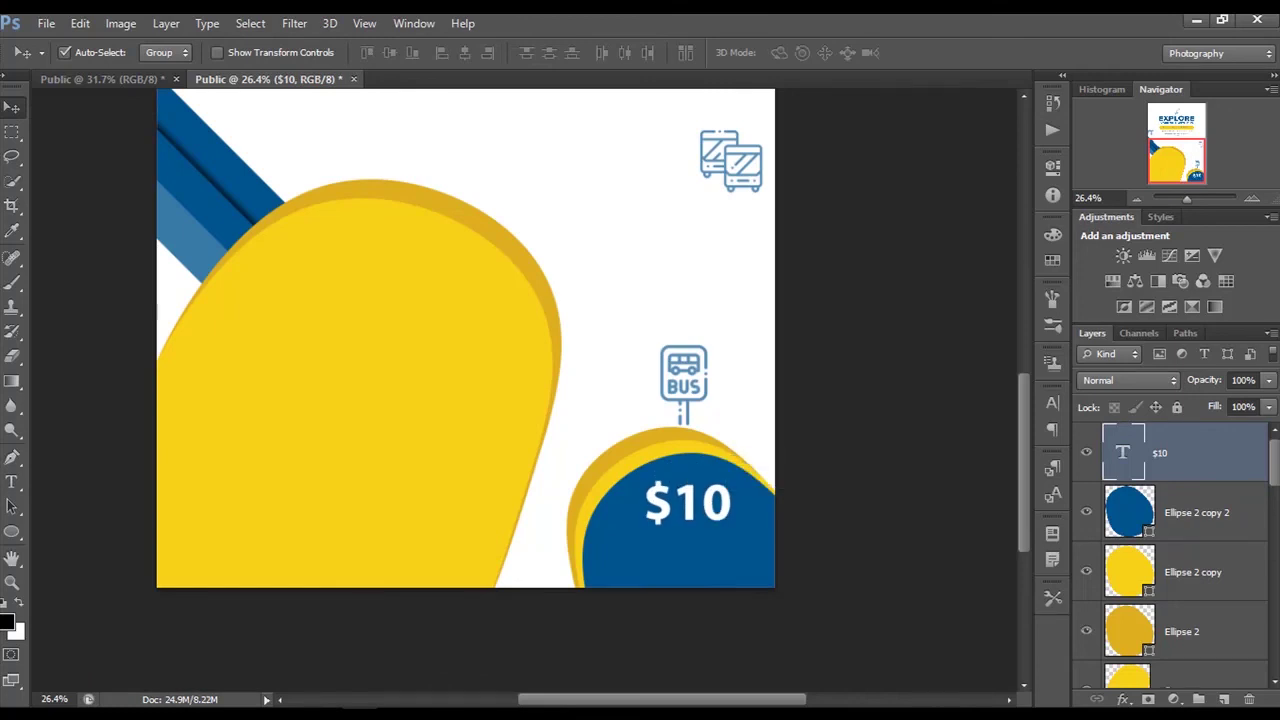
Add a 31 pt 'Per Person' line centred beneath the $10 price.
left_click(12, 482)
left_click(633, 553)
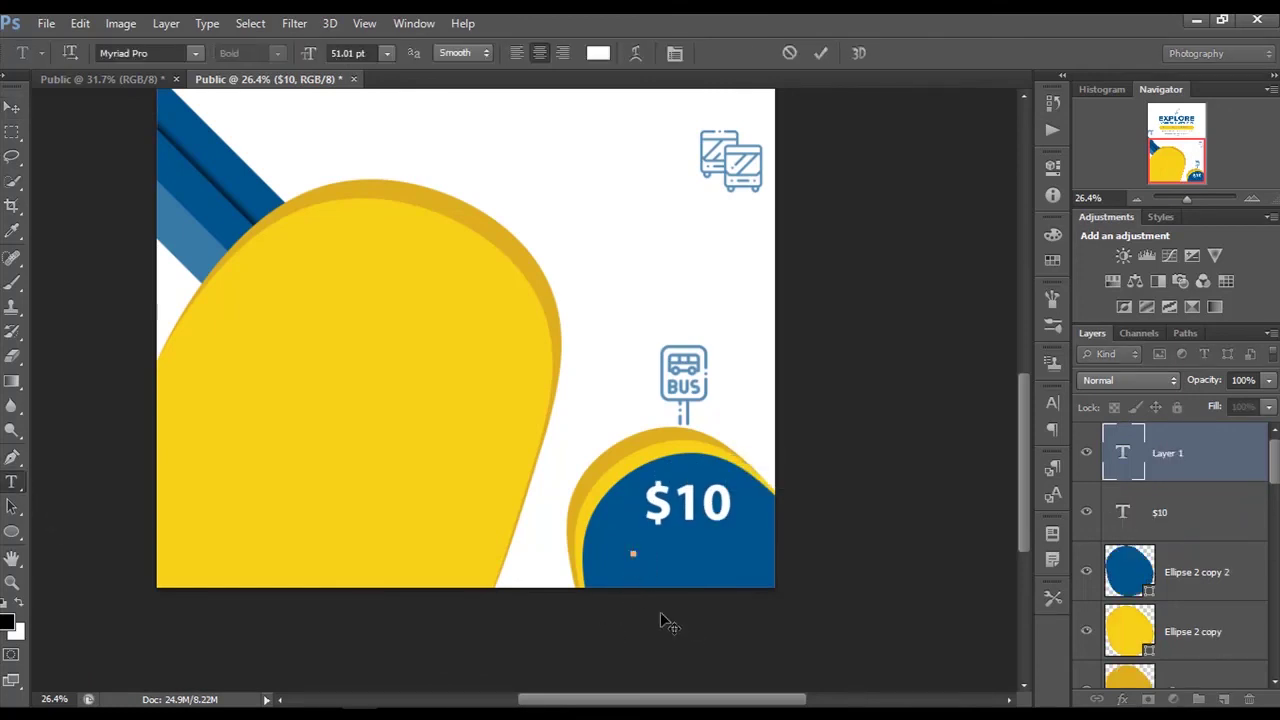
type("Per")
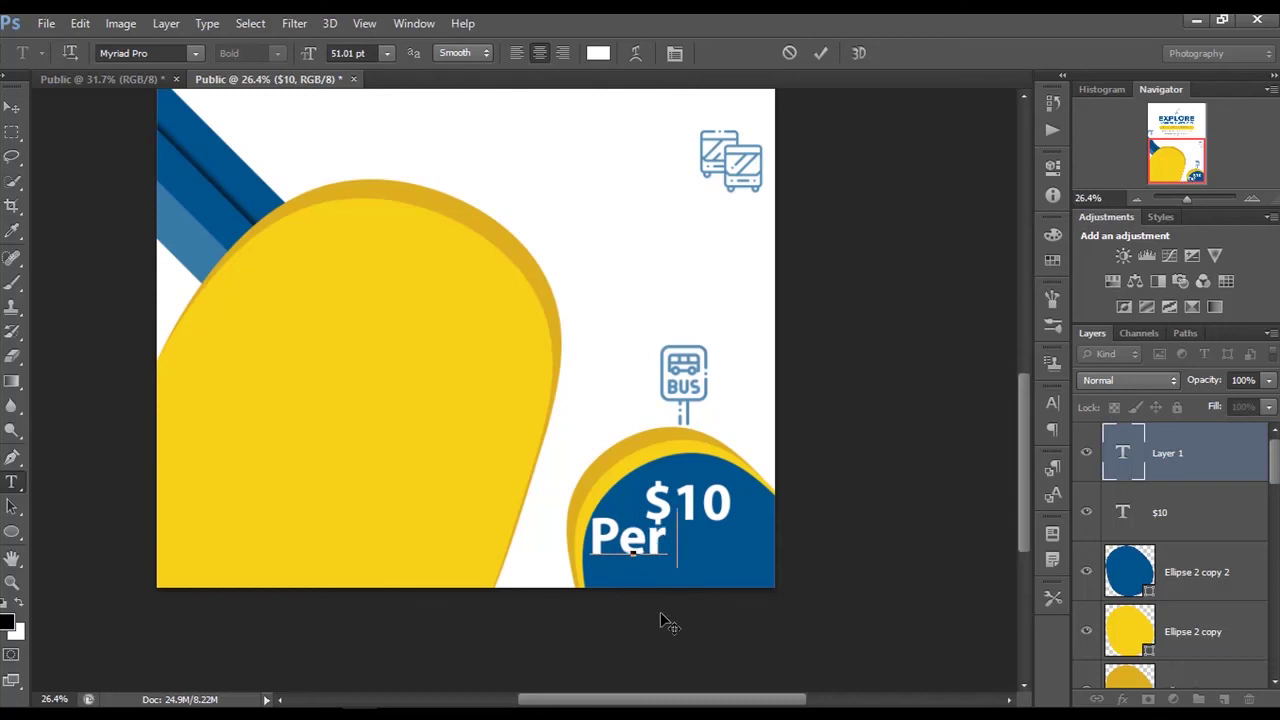
type(" Per")
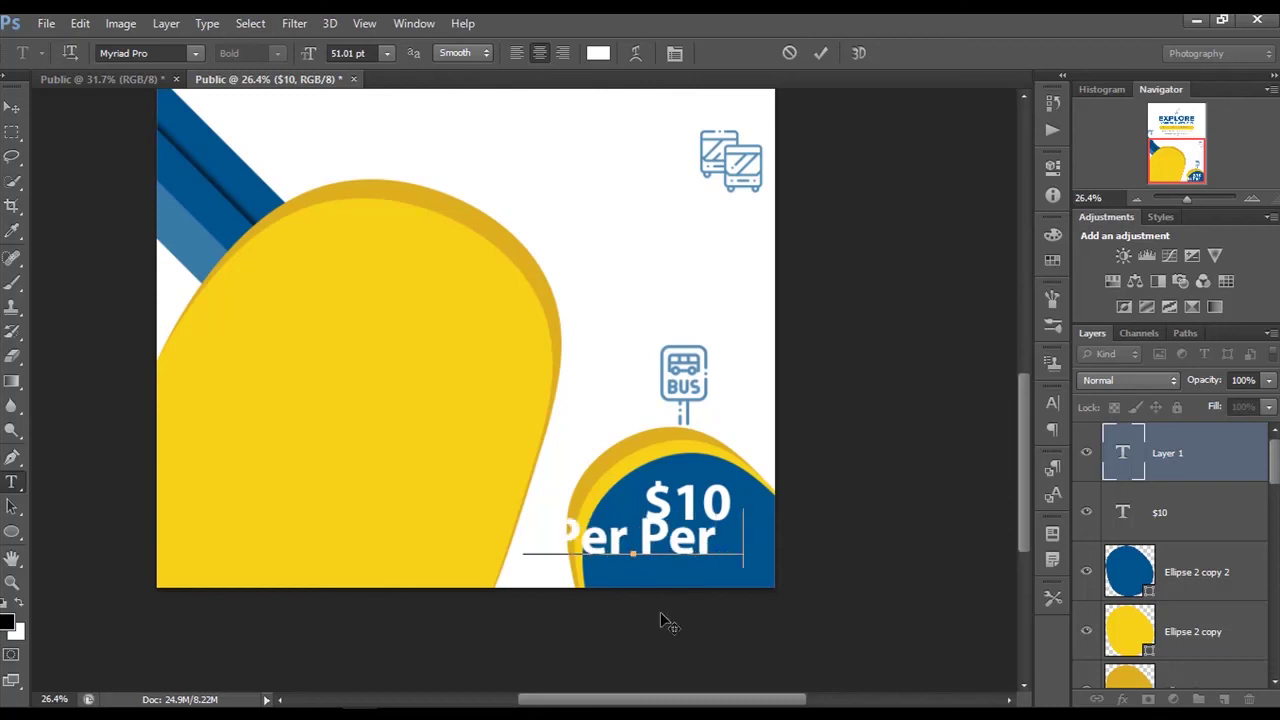
type("son")
key("ctrl+a")
left_click_drag(310, 60, 120, 66)
left_click(12, 106)
left_click_drag(652, 550, 715, 566)
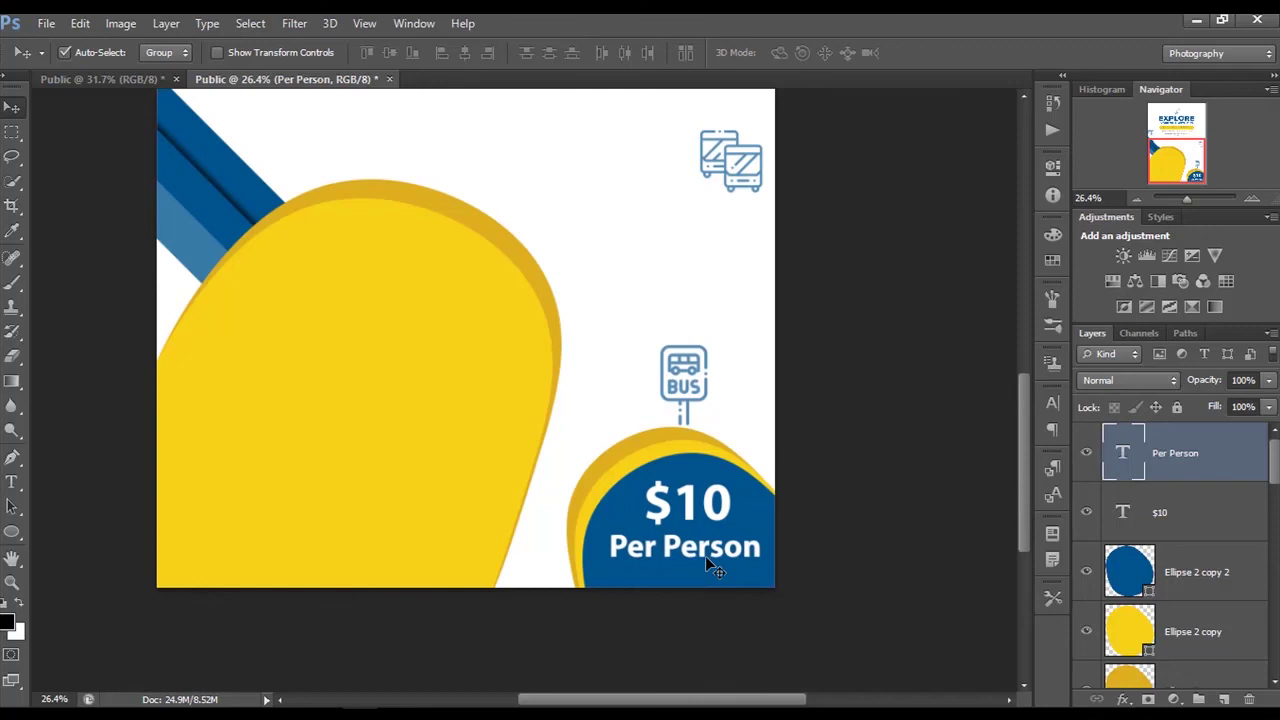
scroll(646, 583, "down", 3)
key("ctrl+0")
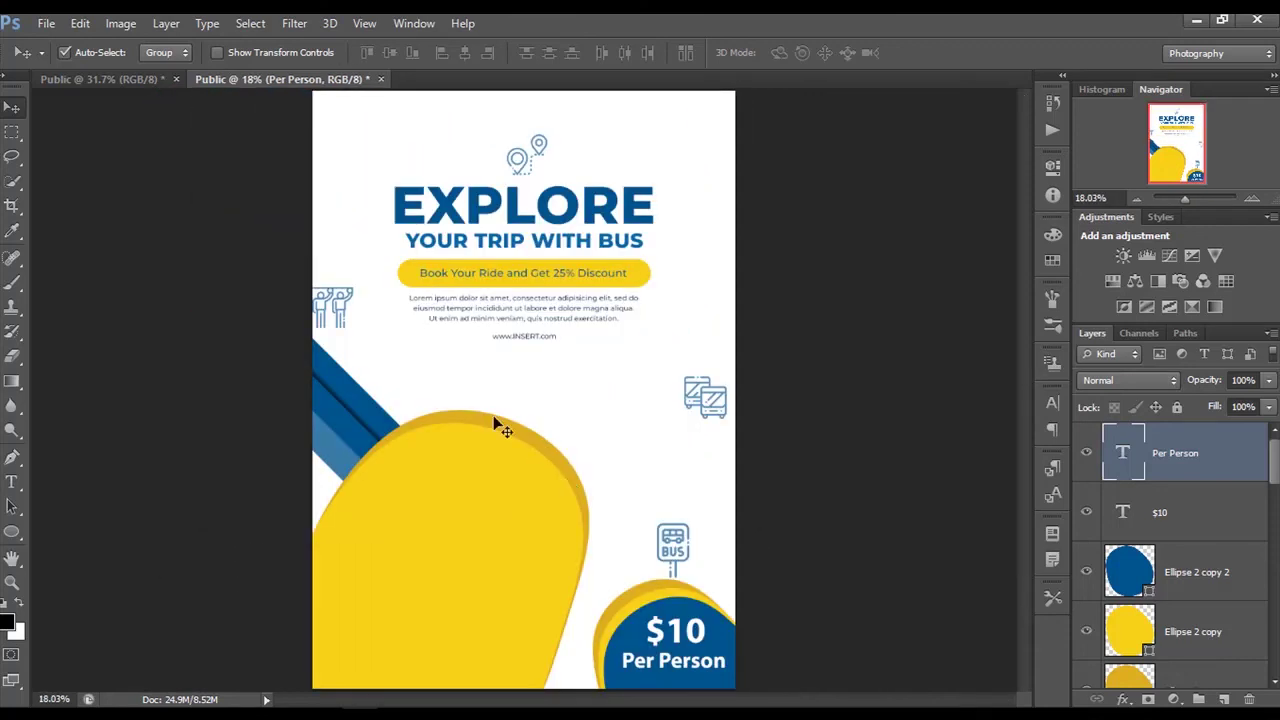
Alt-drag Ellipse 1 copy into a slightly offset duplicate, Ellipse 1 copy 2, and select it.
left_click(477, 519)
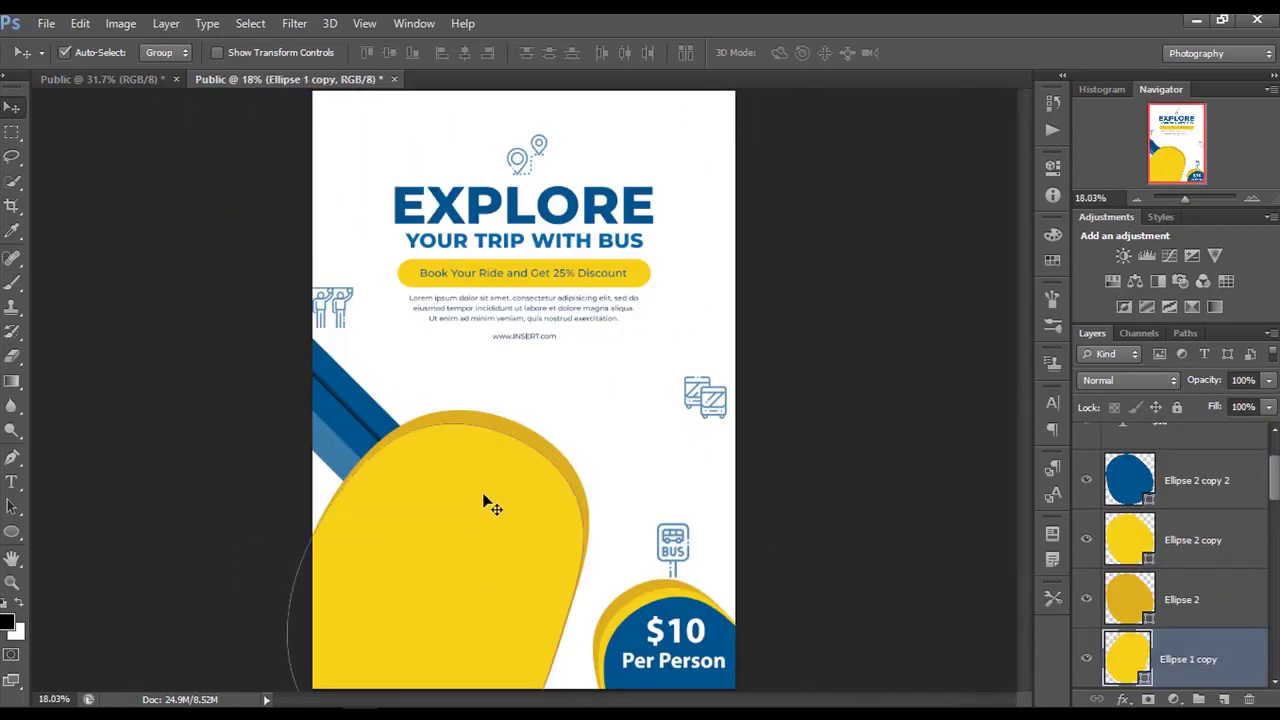
left_click_drag(485, 497, 487, 514)
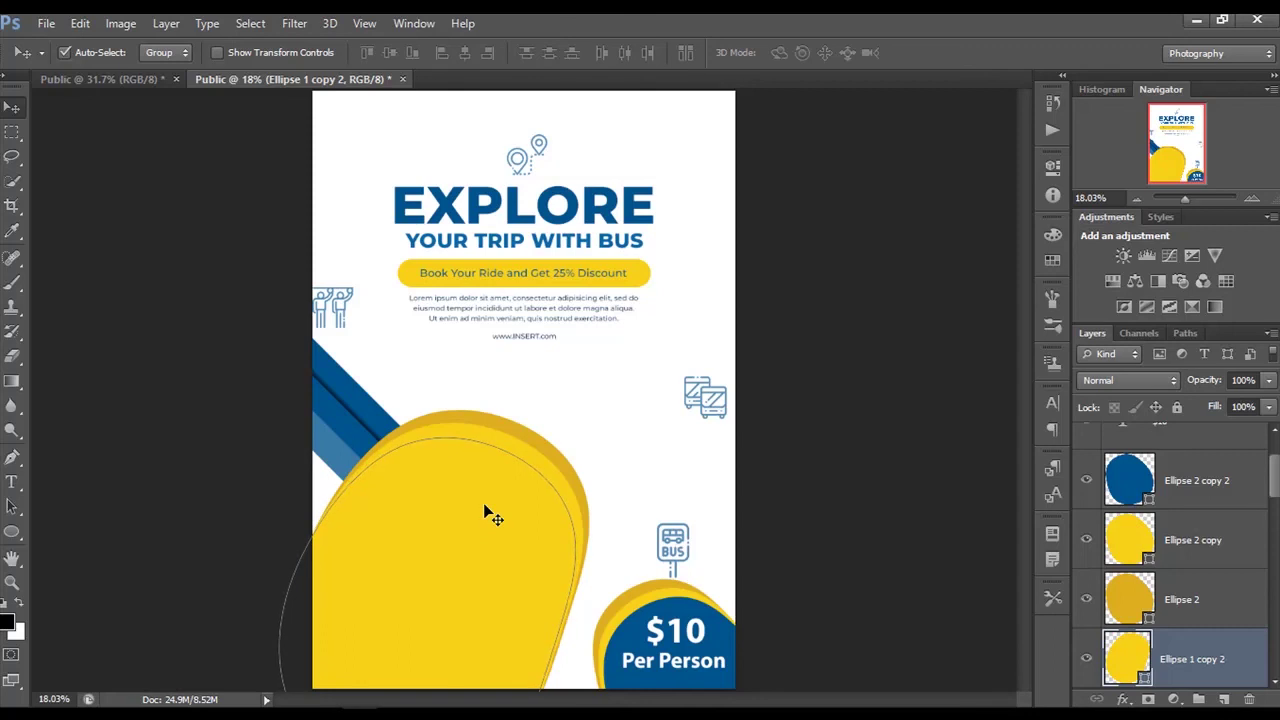
left_click(792, 410)
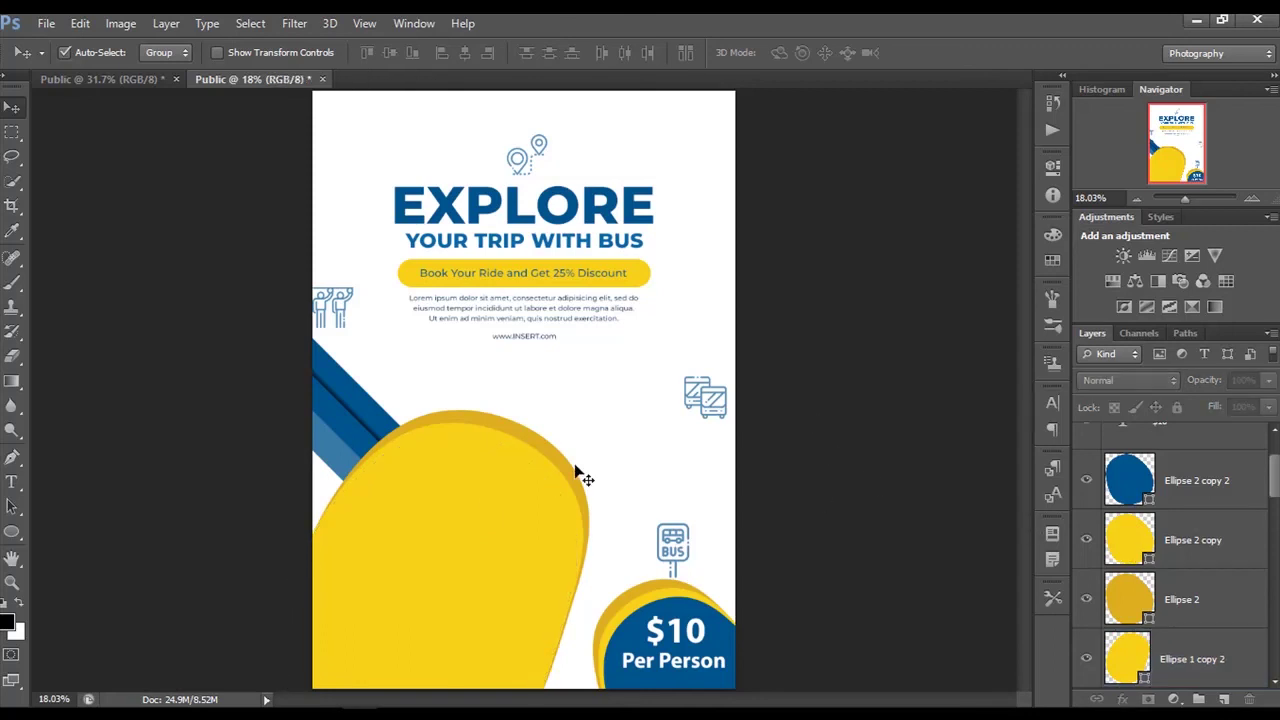
left_click(403, 570)
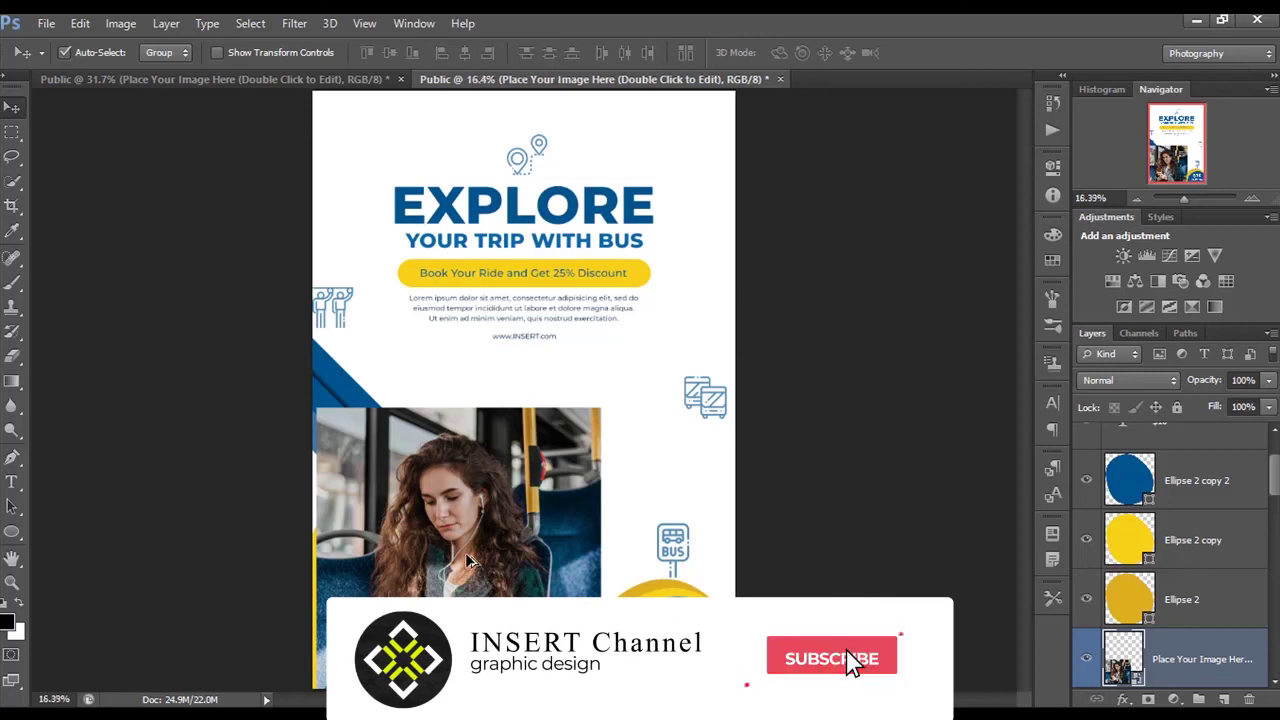
Clip the passenger photo into Ellipse 1 copy 2 and reposition it within the blob.
scroll(1155, 627, "down", 1)
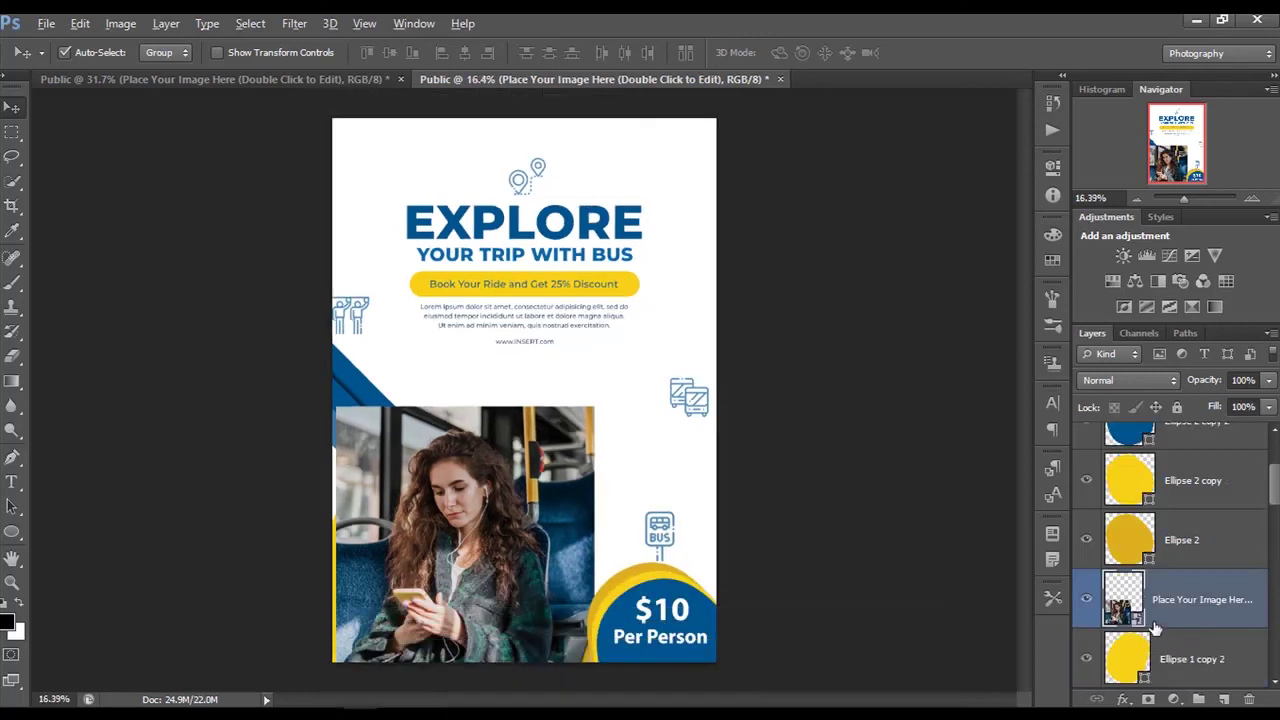
left_click(1153, 627, "alt")
left_click_drag(400, 580, 404, 591)
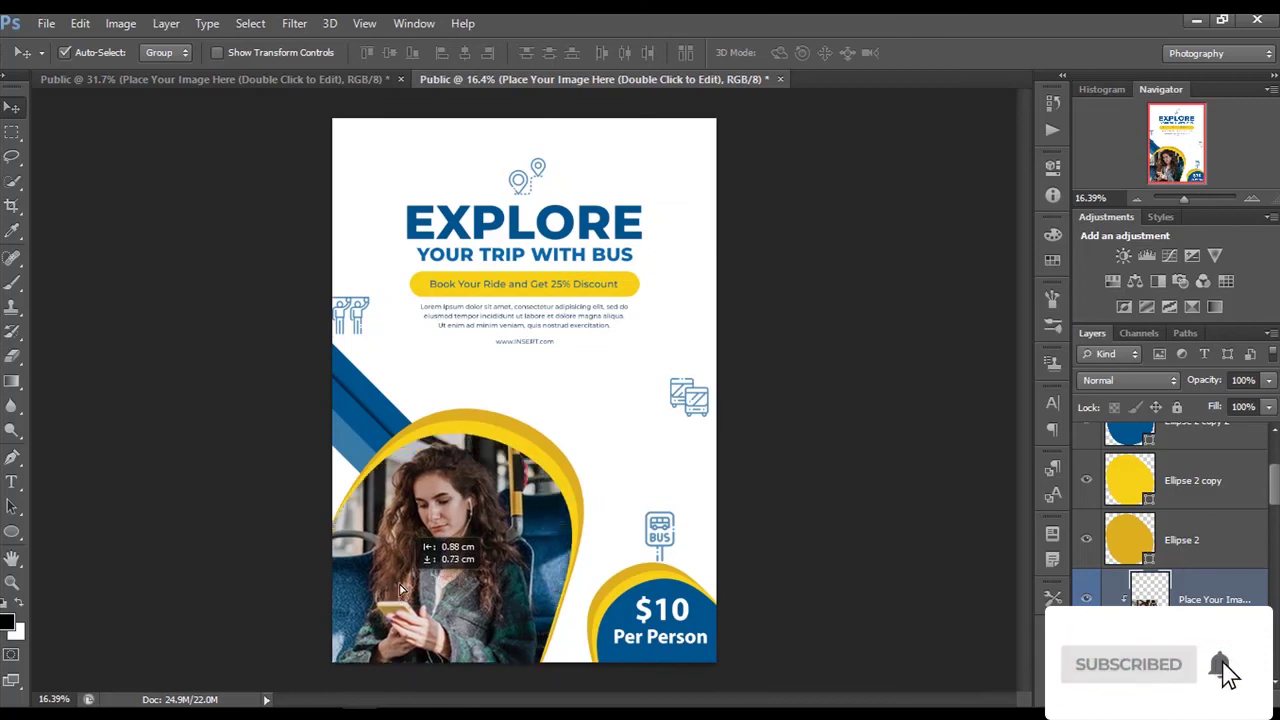
left_click(777, 463)
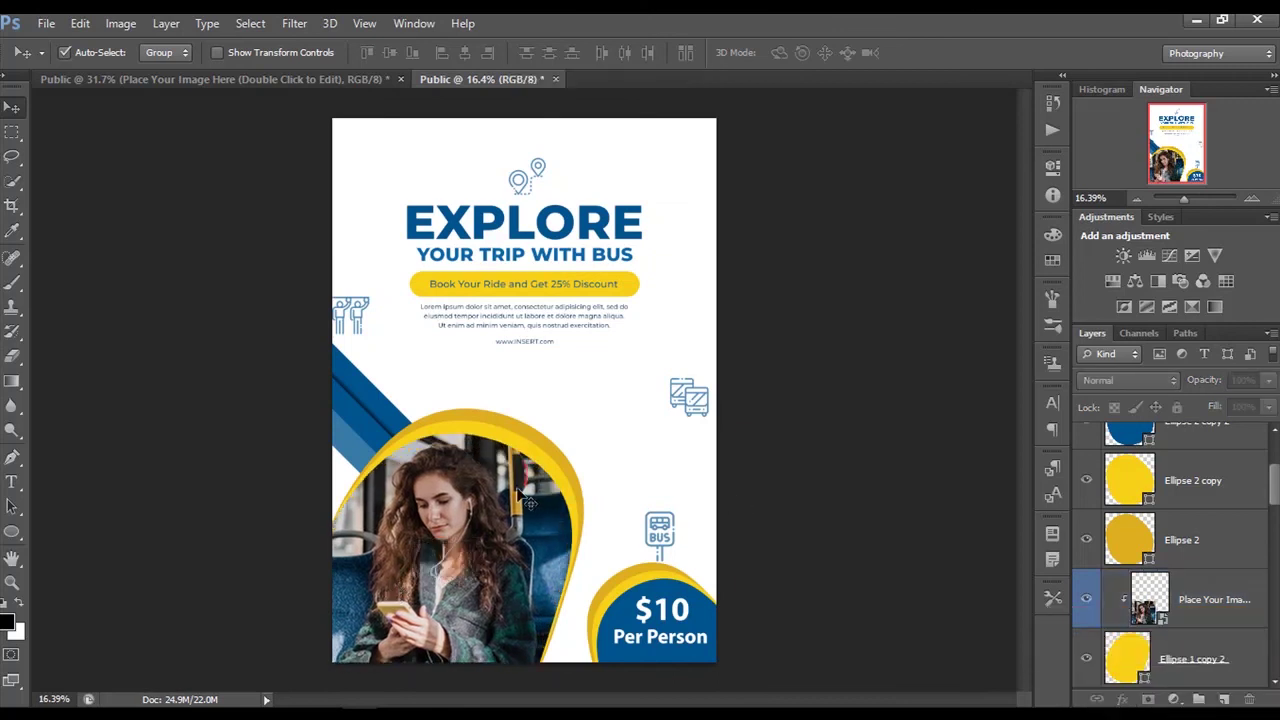
scroll(520, 495, "down", 1)
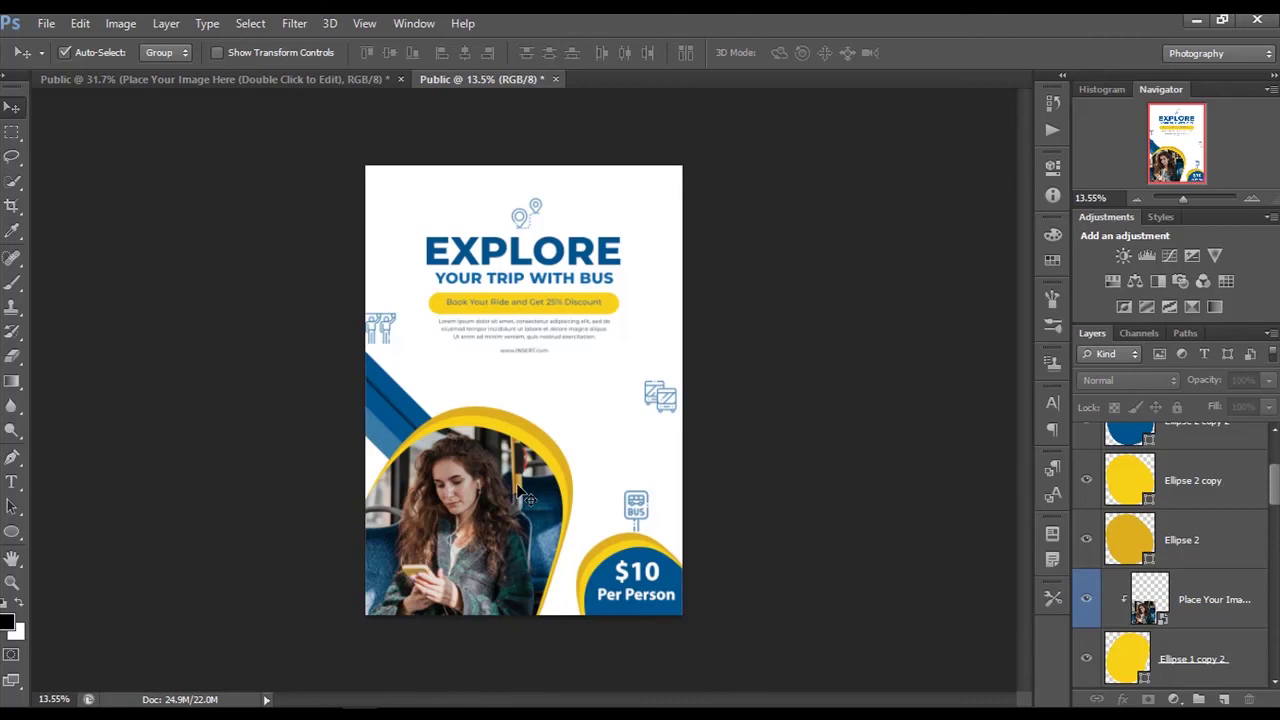
scroll(518, 488, "up", 1)
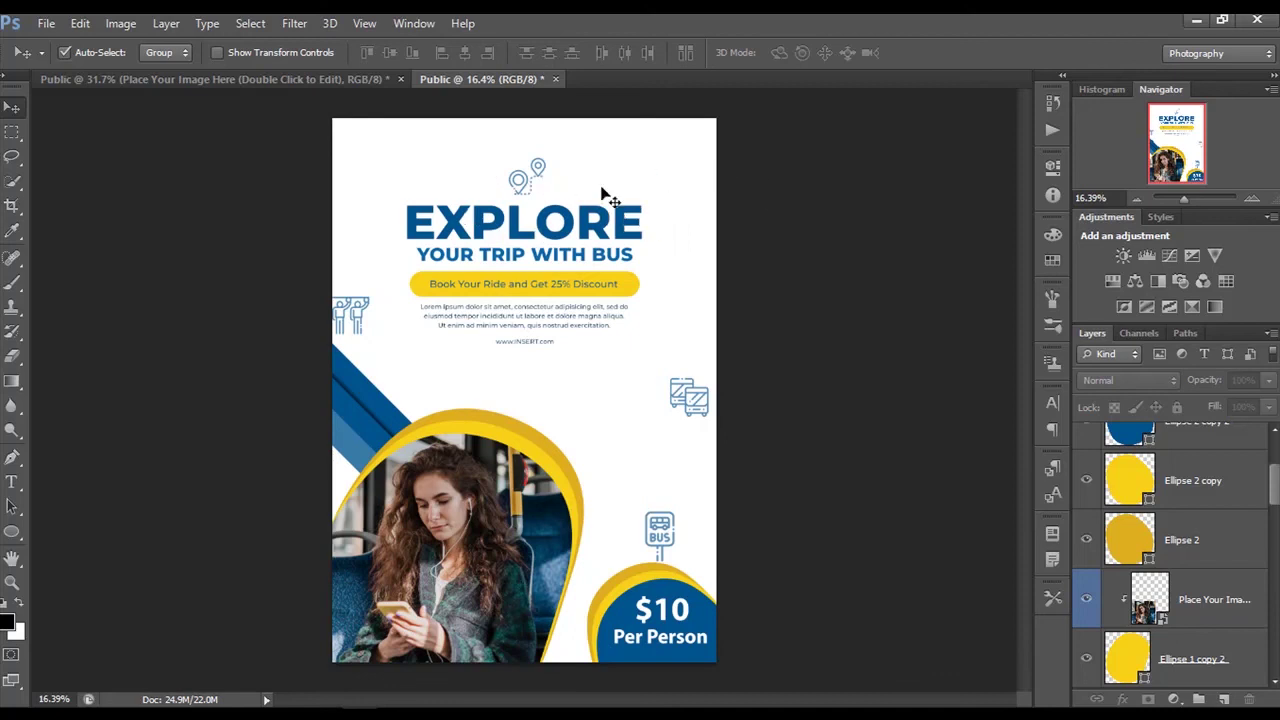
Paste the Social Media (merged) icons and move them to the flyer's top-right corner.
key("ctrl+v")
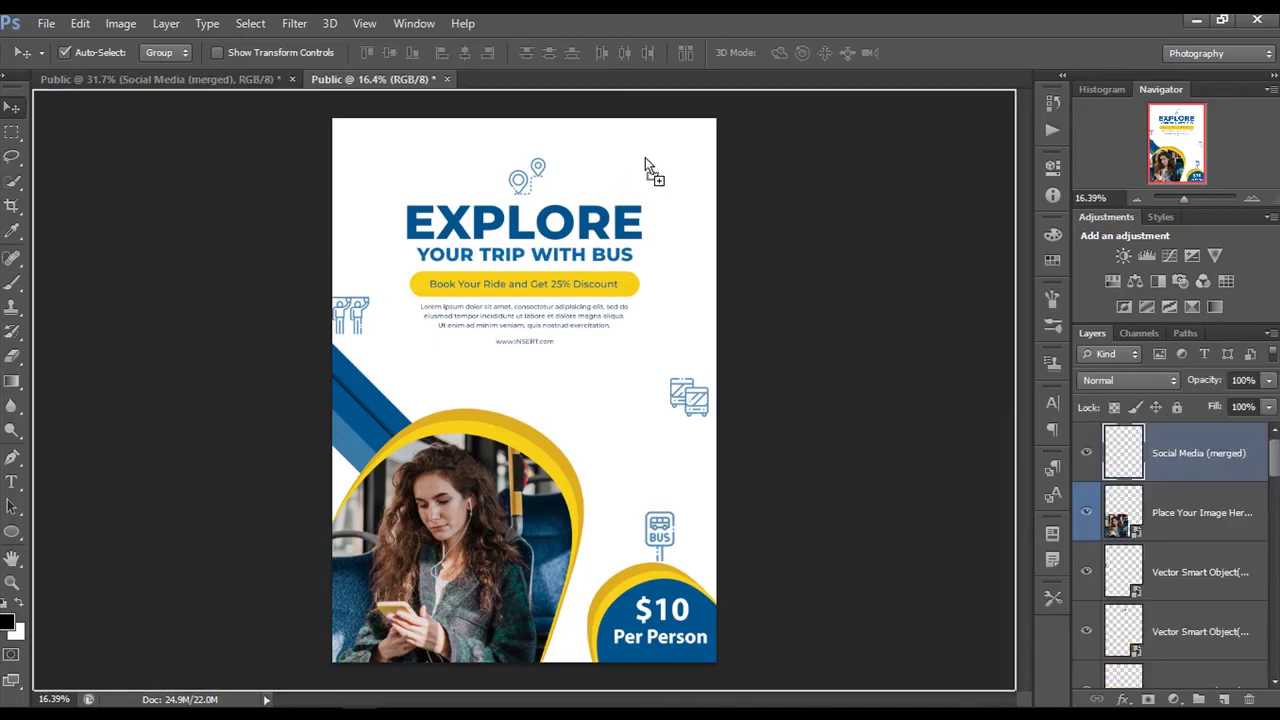
left_click_drag(641, 181, 657, 162)
left_click(823, 191)
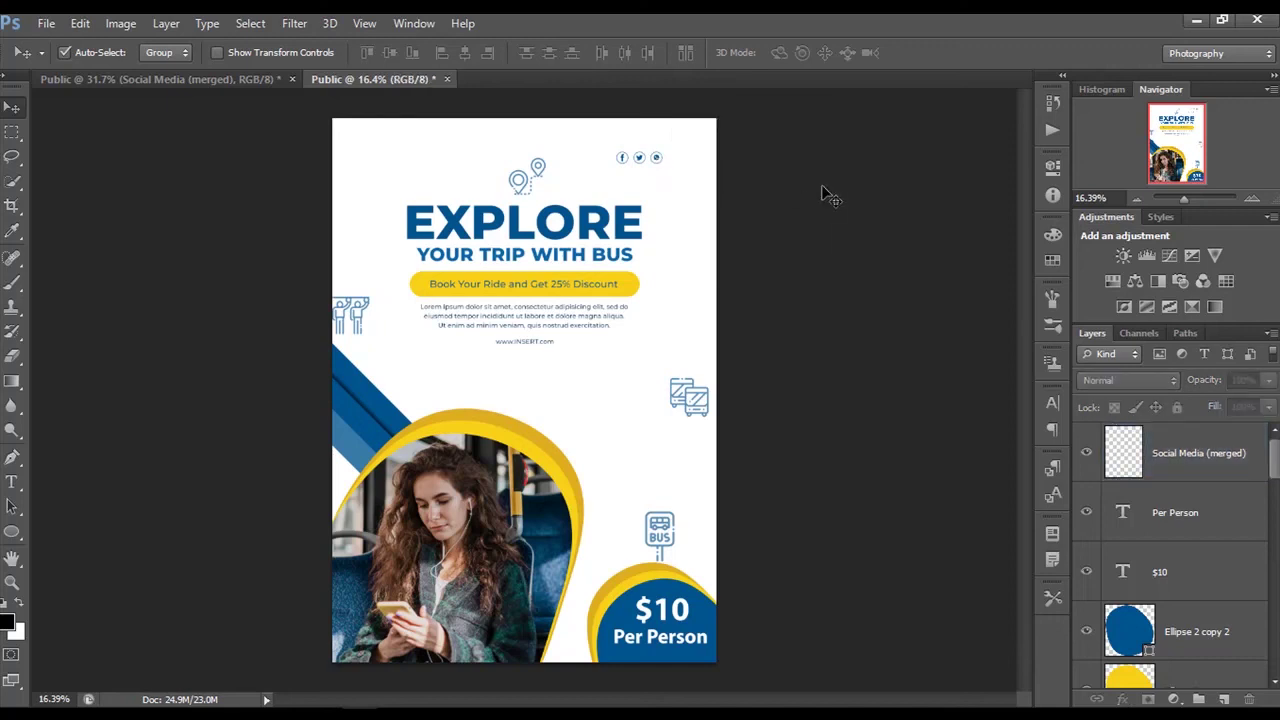
scroll(468, 276, "up", 2)
scroll(606, 403, "up", 2)
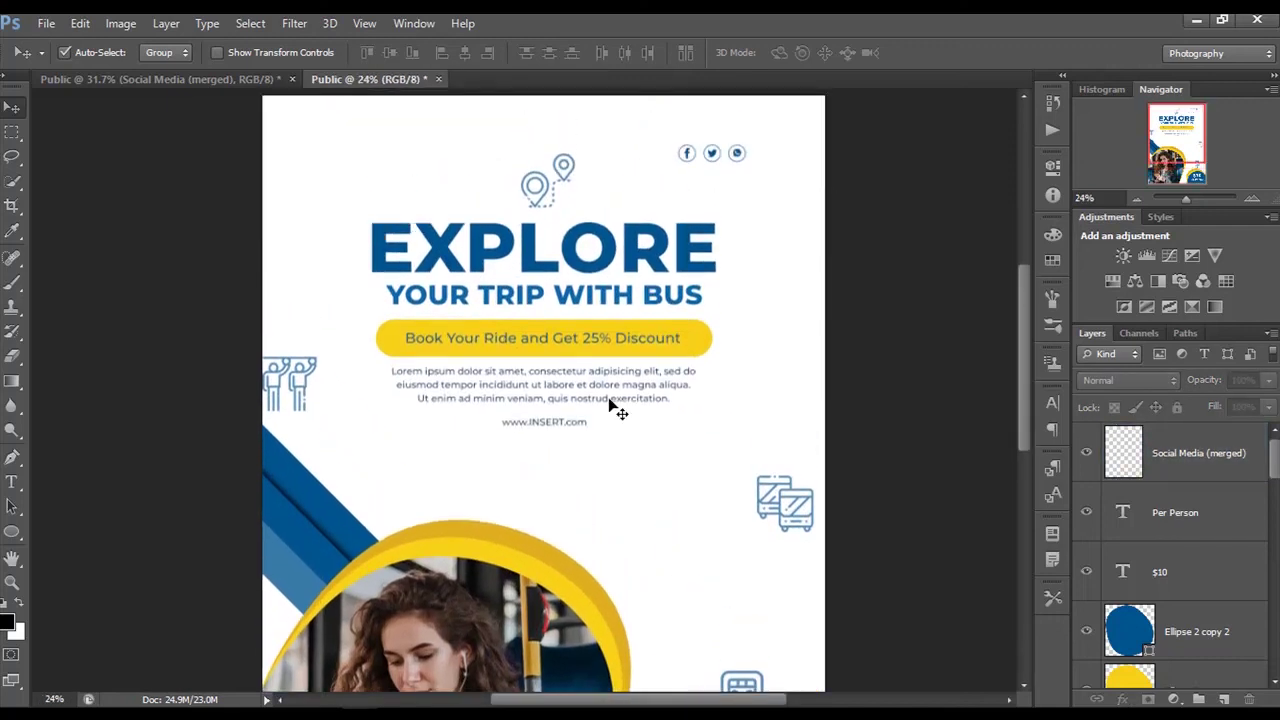
scroll(614, 405, "down", 1)
scroll(614, 405, "down", 2)
scroll(1177, 455, "down", 3)
scroll(1172, 451, "down", 3)
scroll(1178, 451, "down", 3)
scroll(1181, 454, "up", 9)
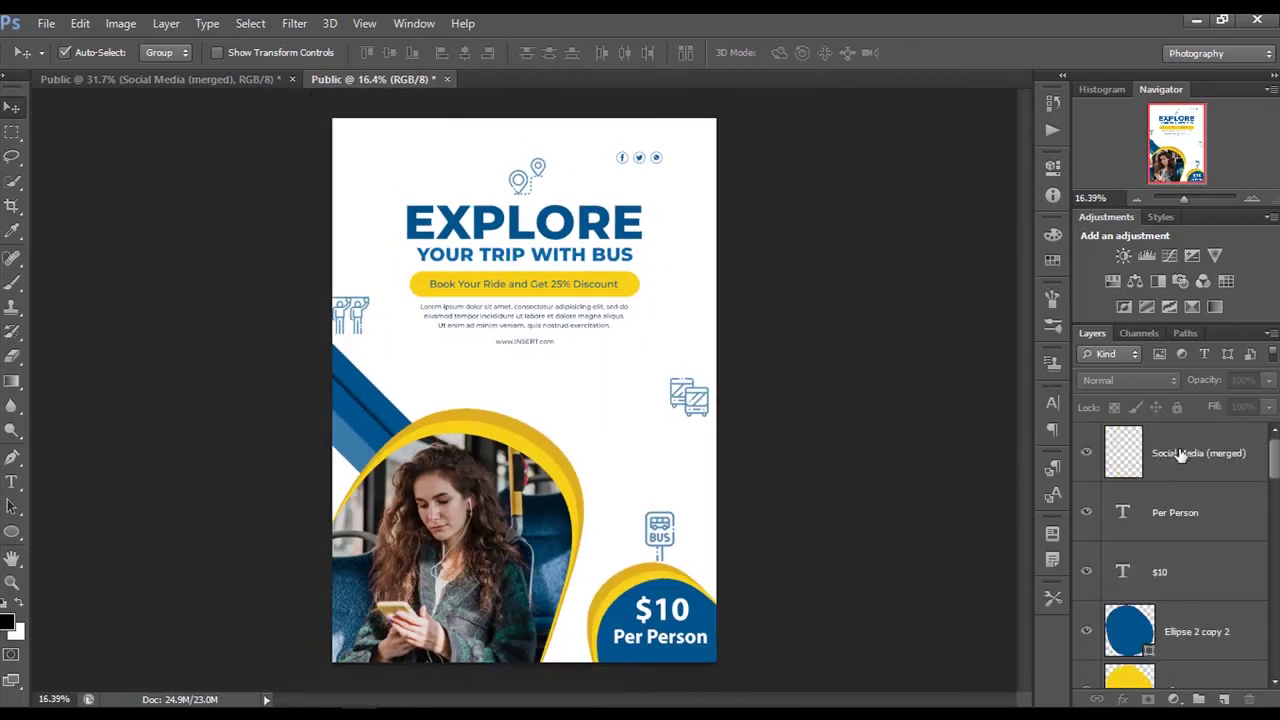
Convert the locked Background into a normal layer named Layer 0.
left_click(1181, 454)
scroll(1180, 470, "down", 3)
scroll(1178, 510, "down", 3)
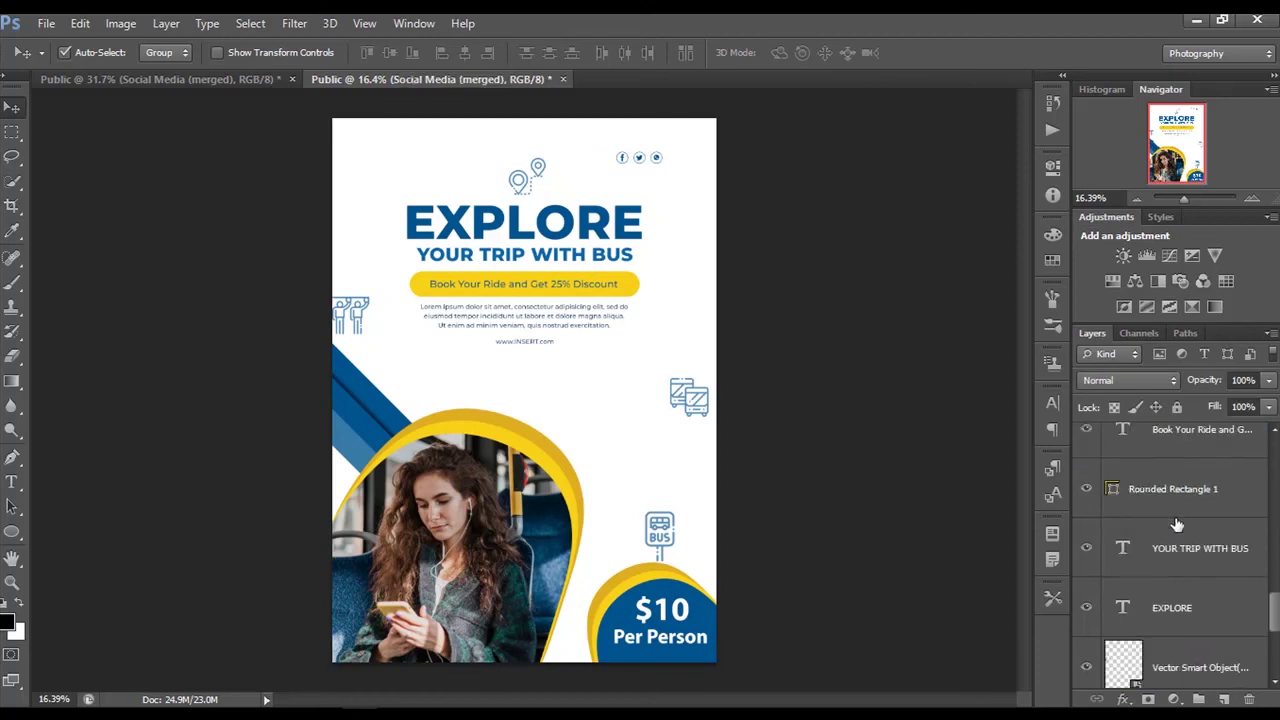
scroll(1179, 539, "down", 3)
double_click(1249, 664)
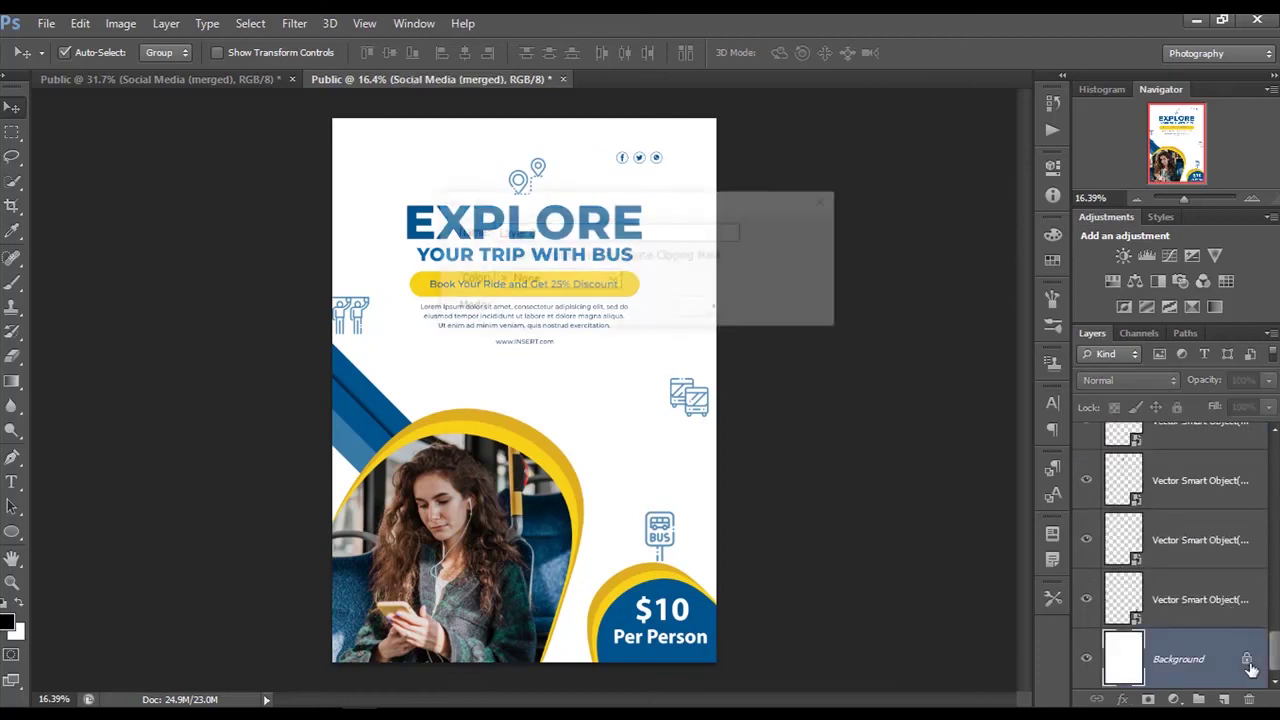
left_click(812, 238)
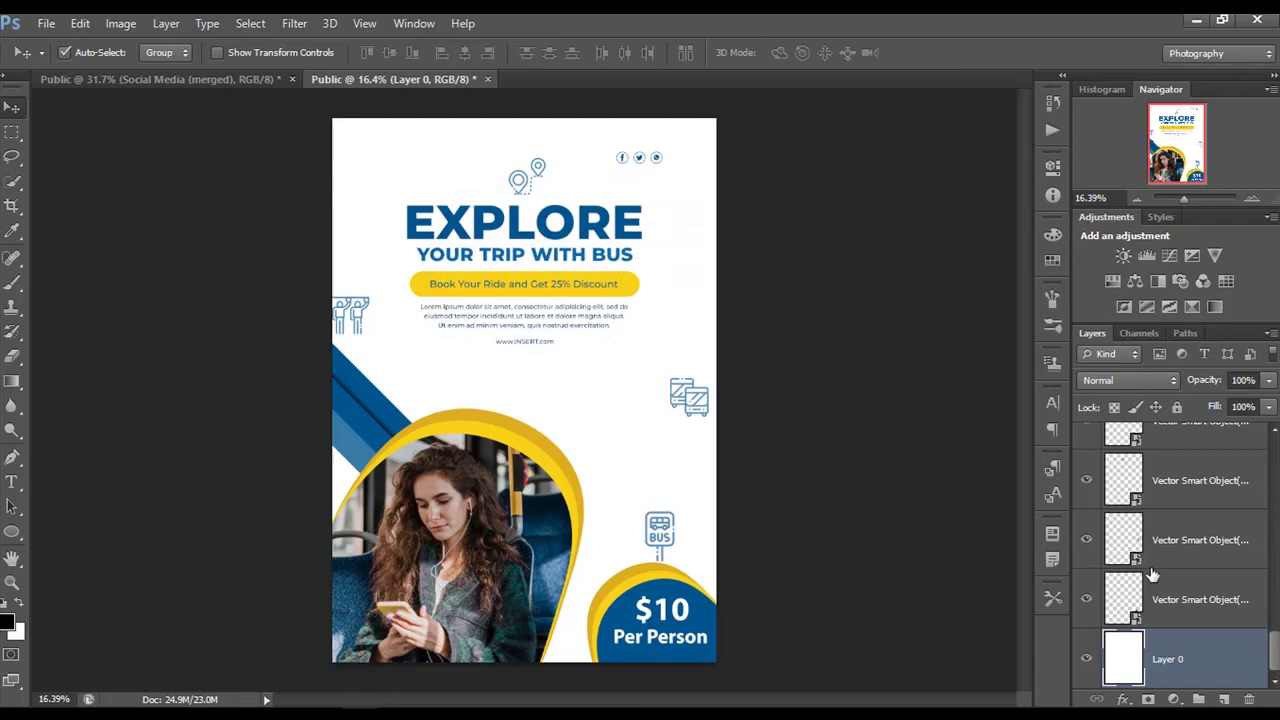
scroll(1168, 563, "up", 10)
scroll(1180, 520, "down", 3)
scroll(1190, 500, "up", 2)
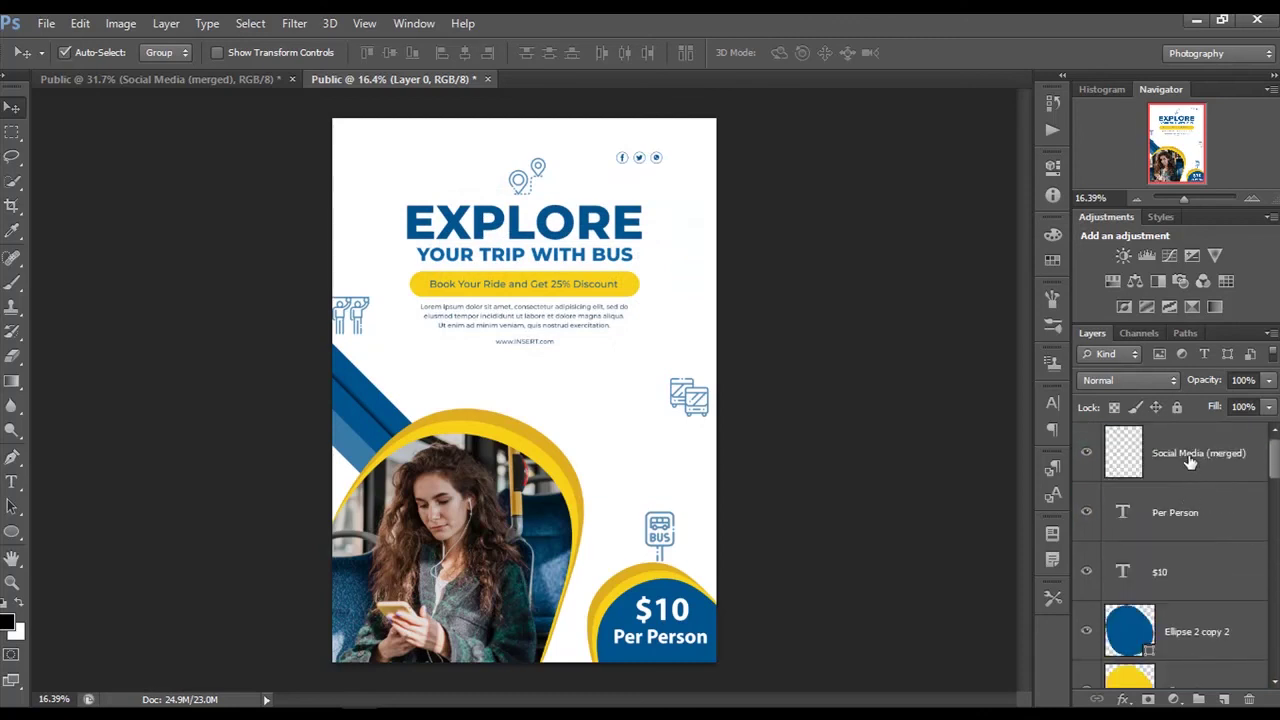
Select every layer from Social Media down and group them into Group 1.
left_click(1190, 455, "shift")
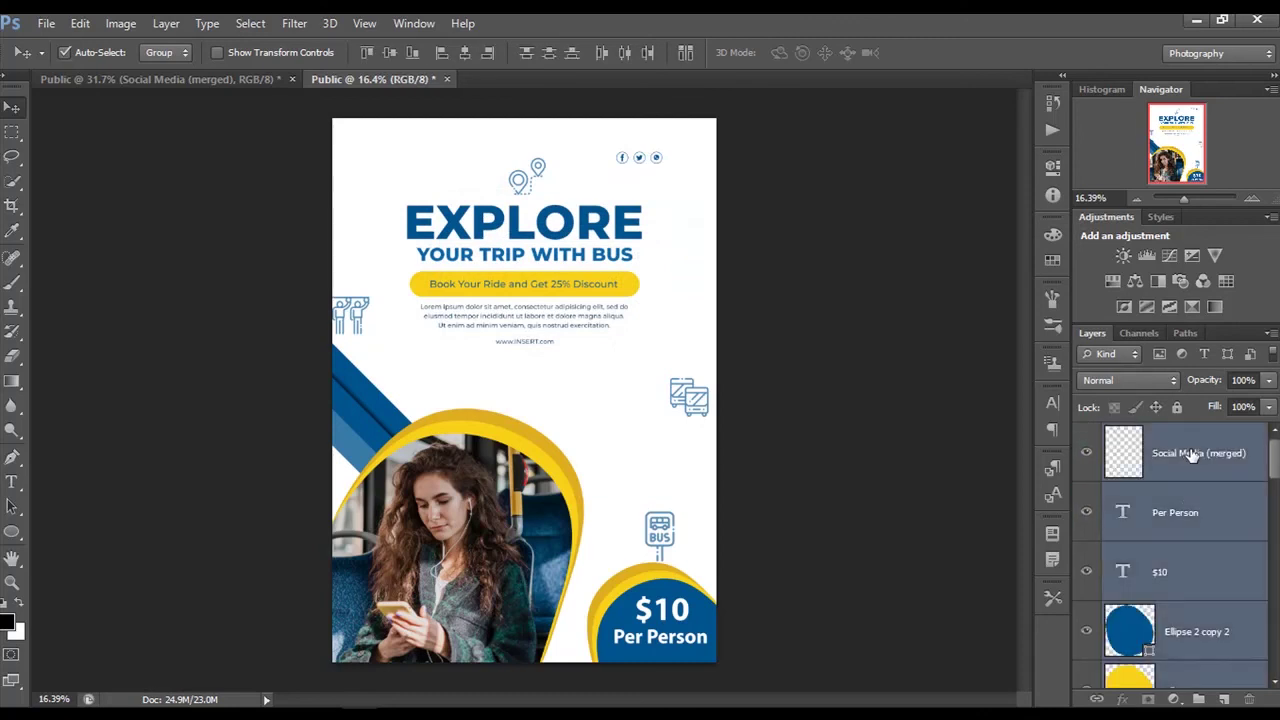
key("ctrl+g")
left_click(1191, 493)
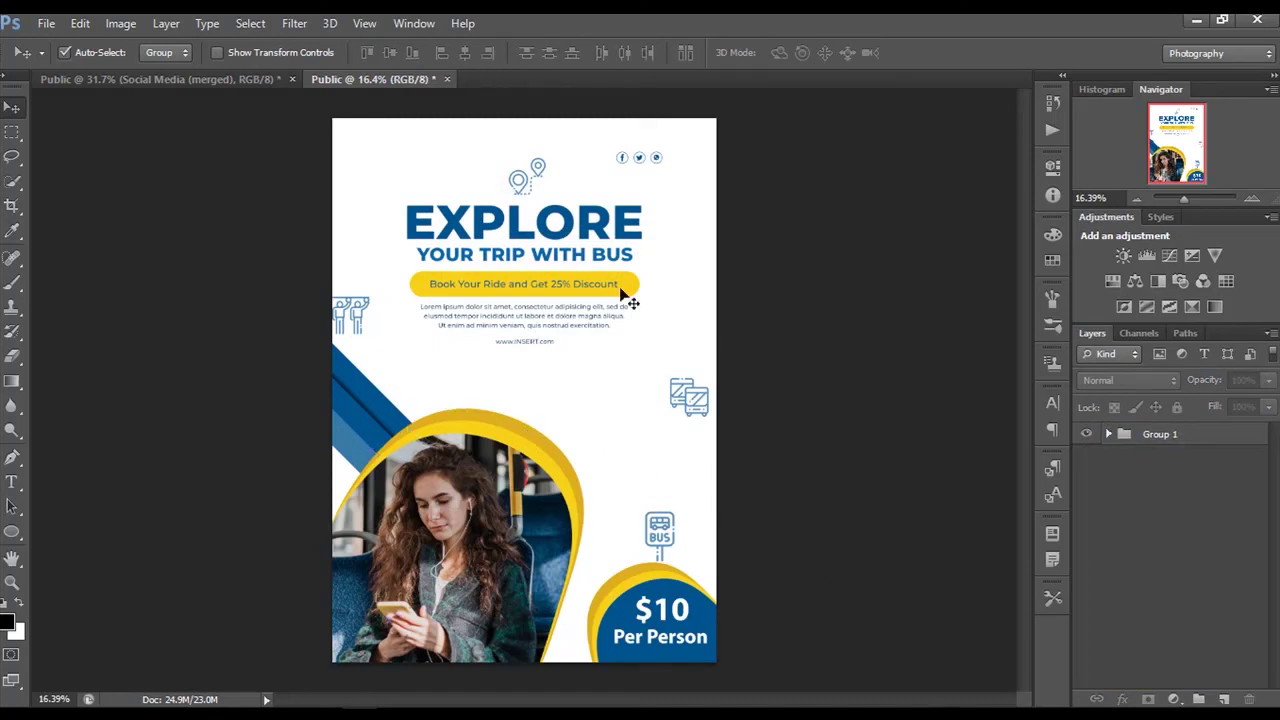
Stamp a merged copy of the whole flyer as Layer 1 above Group 1.
scroll(620, 295, "up", 1)
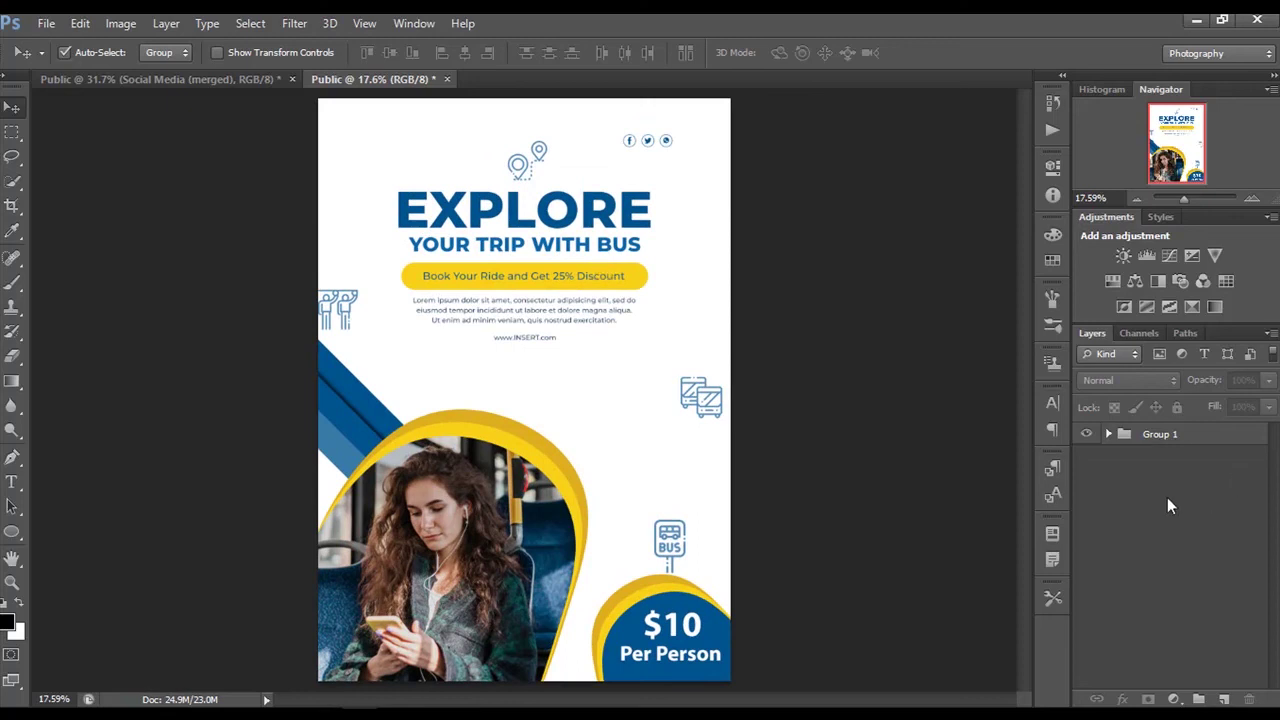
left_click(1157, 440)
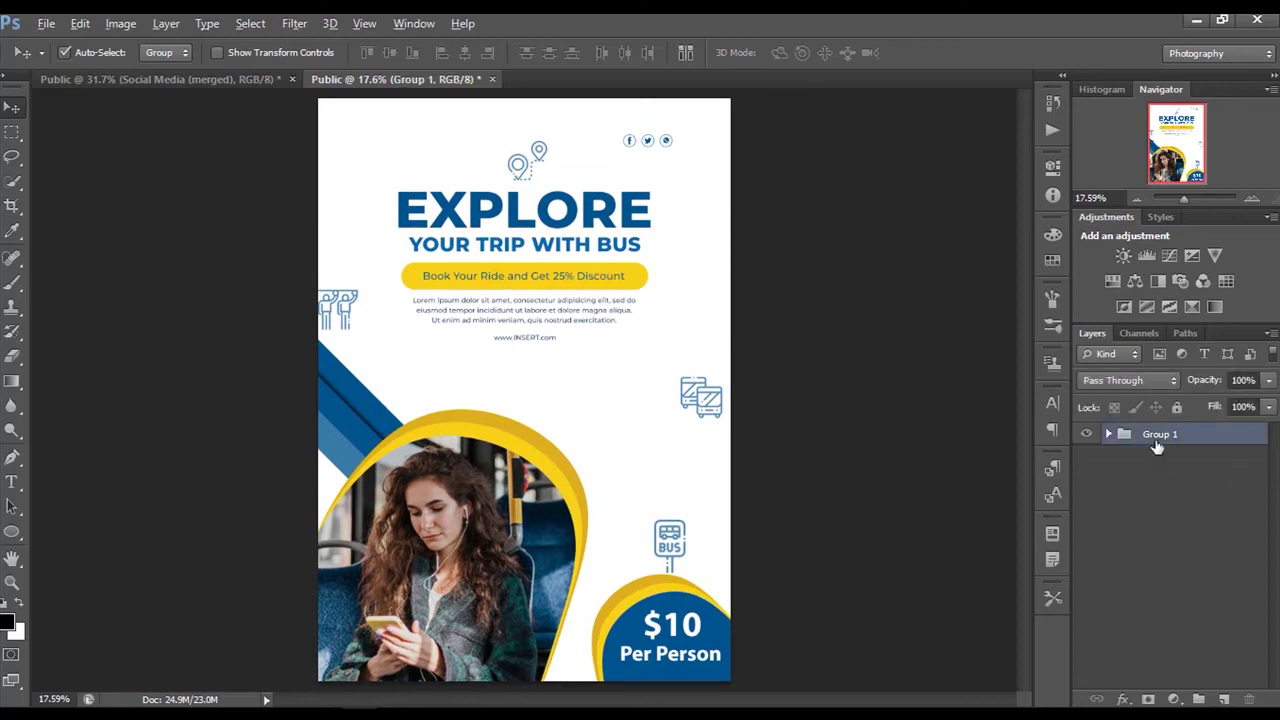
key("ctrl+shift+alt+e")
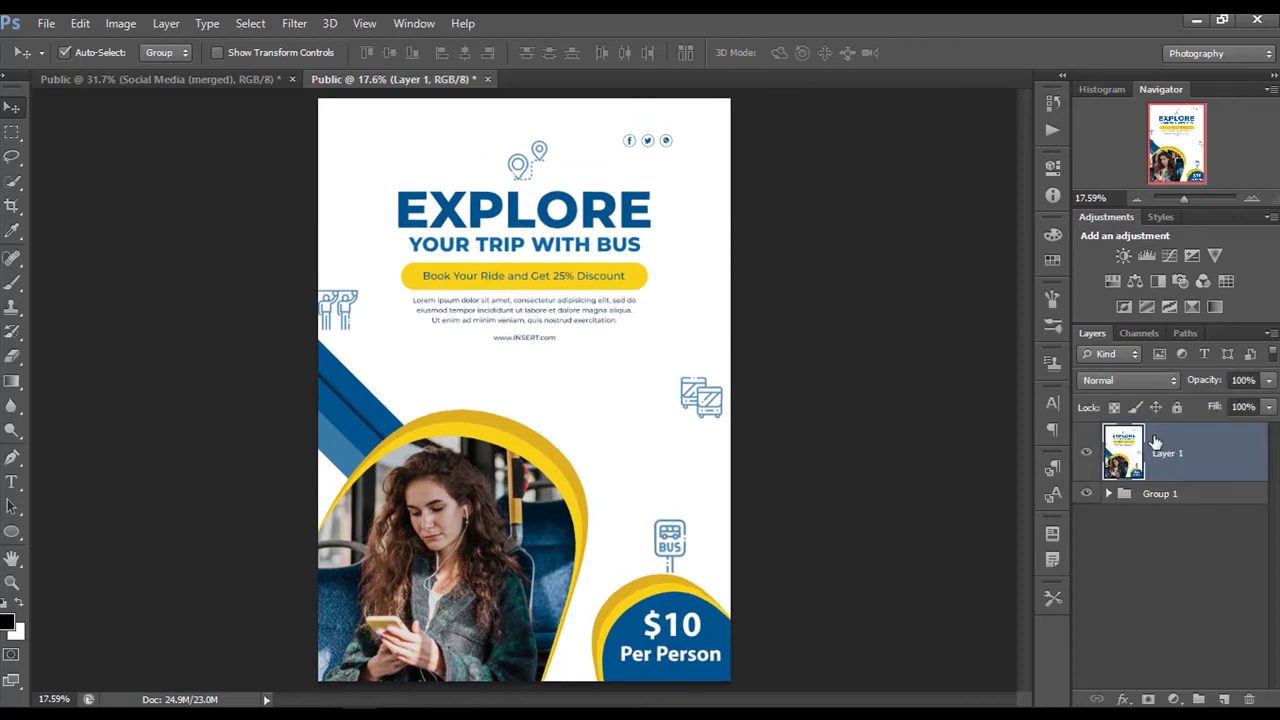
left_click(1150, 570)
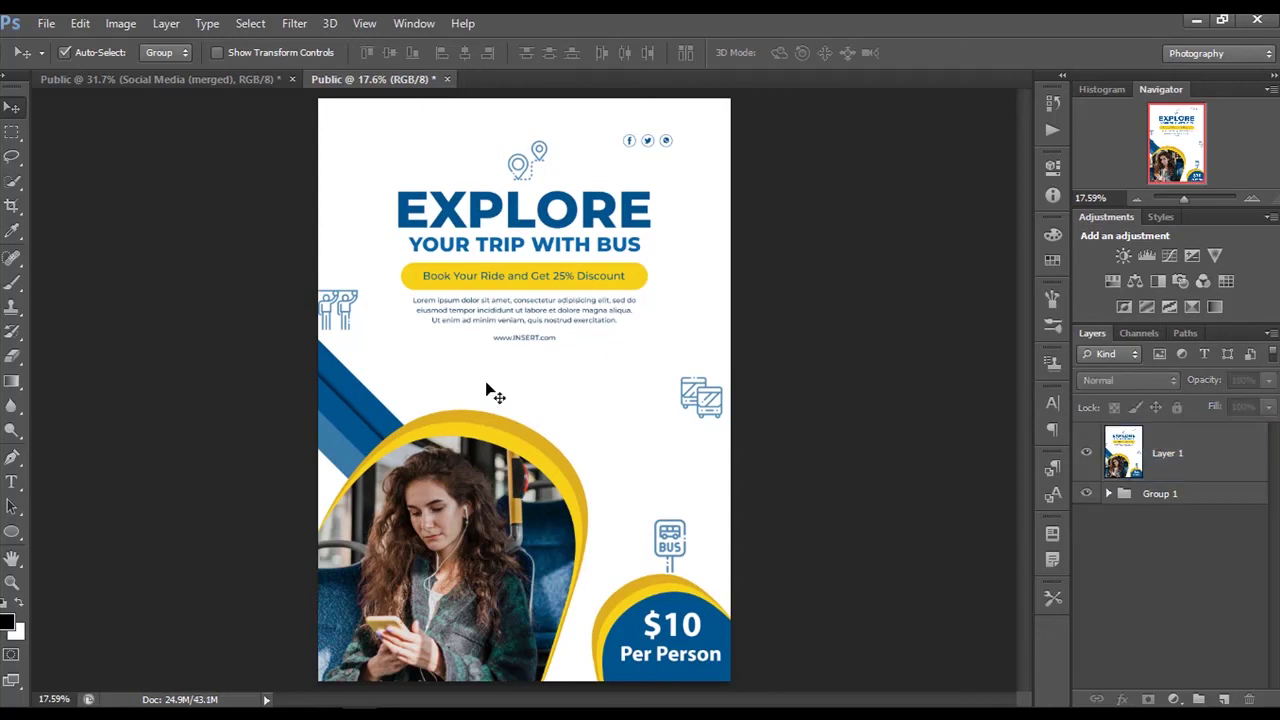